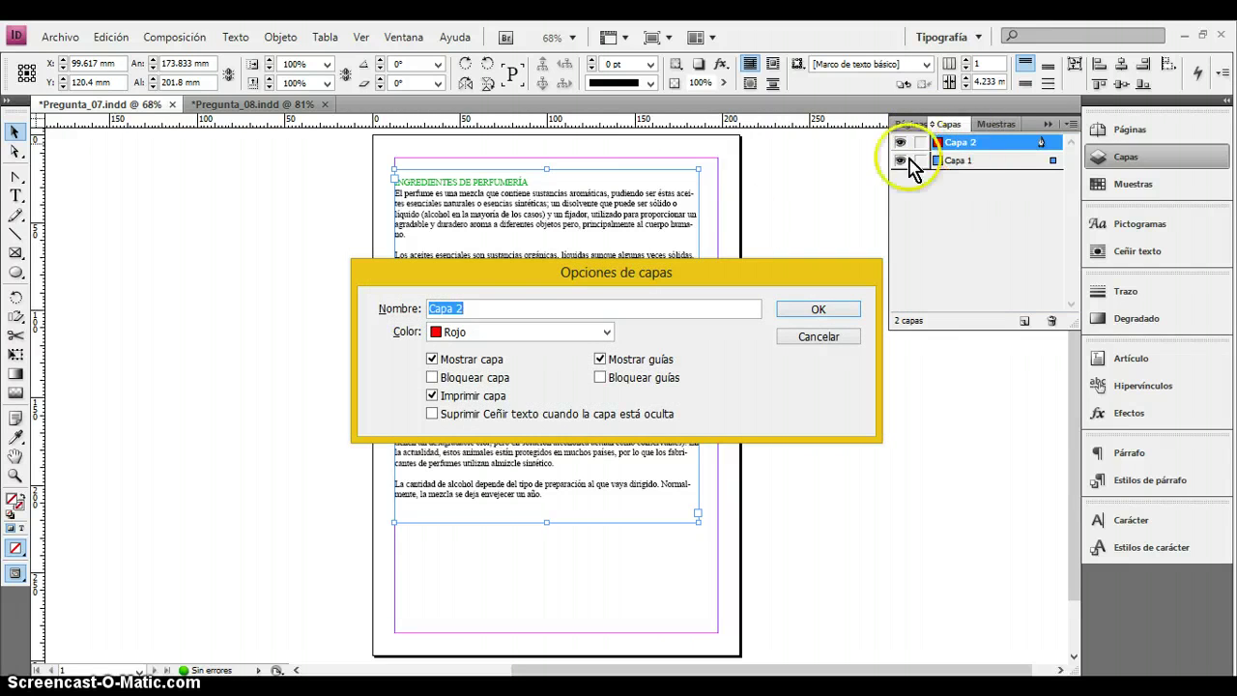
Rename the new layer Capa 2 as Fondo1.
left_click(499, 311)
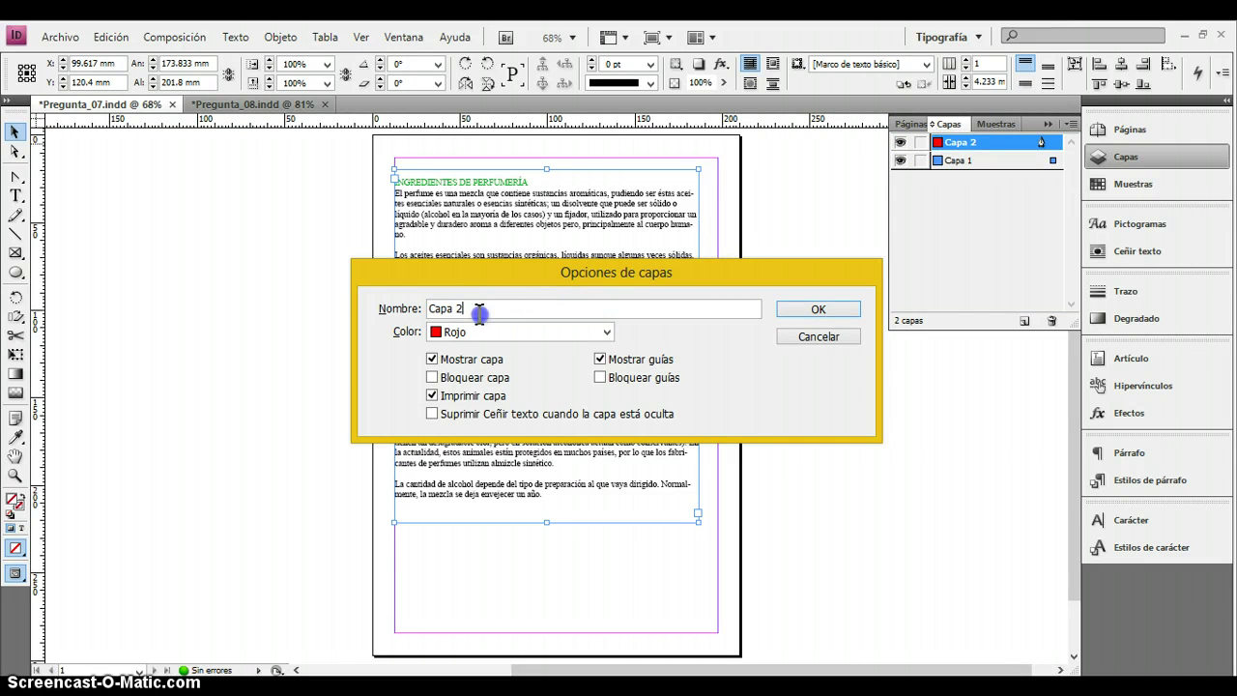
left_click_drag(483, 310, 425, 313)
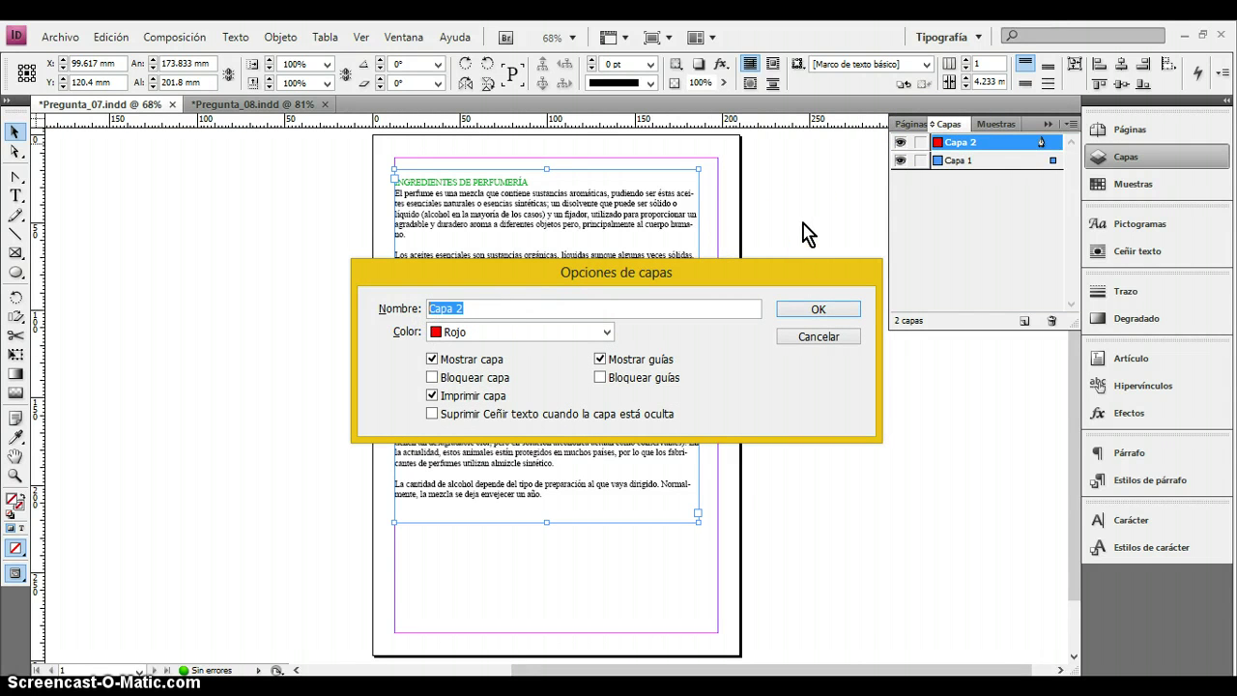
type("Fondo1")
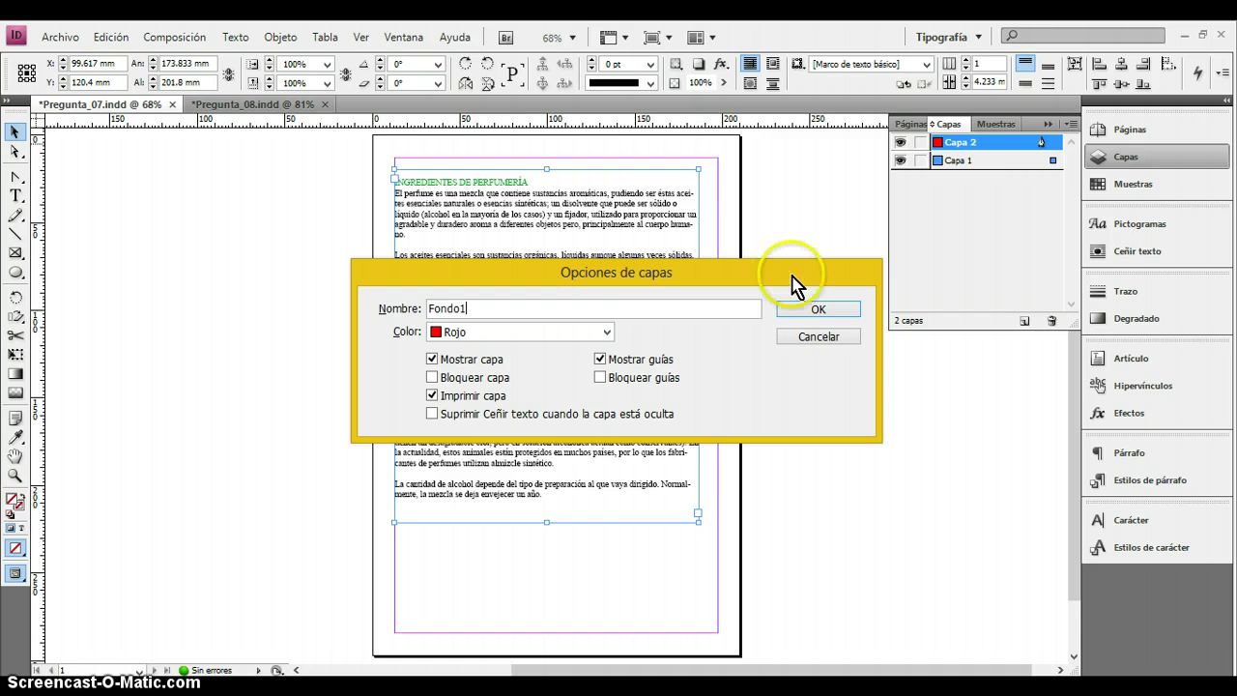
left_click(812, 313)
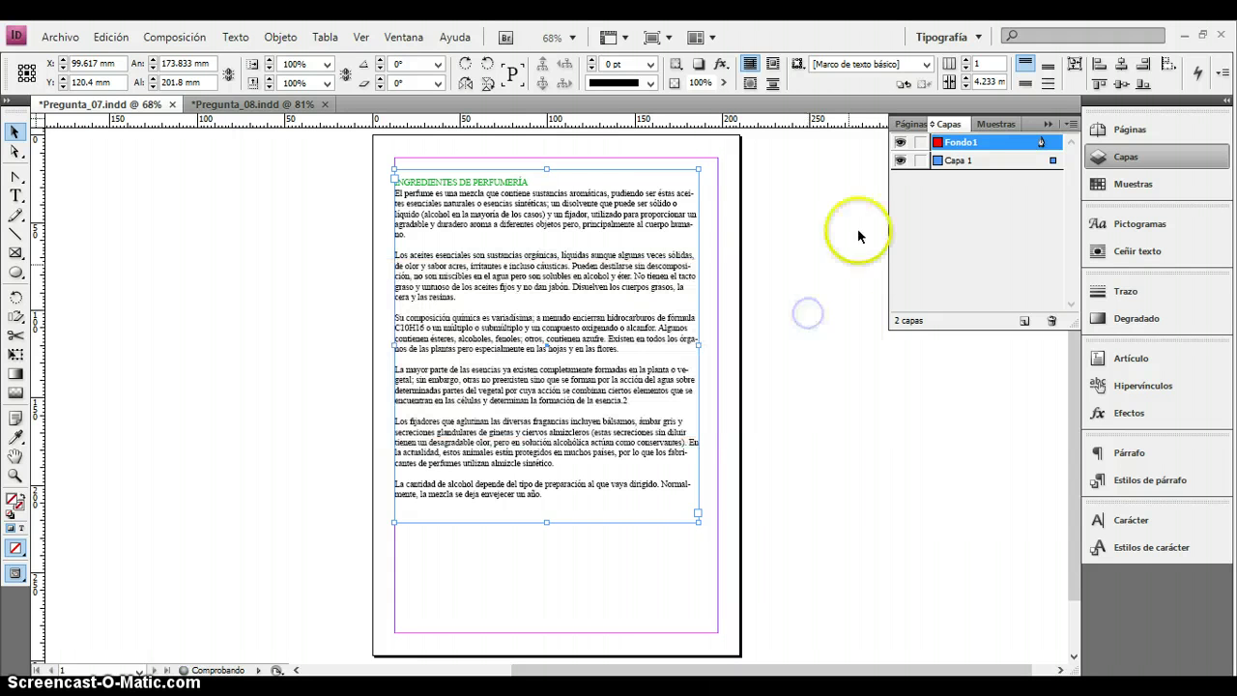
Check the question 7 instructions in the PDF and draw an ellipse about 167 by 183 mm on layer Fondo1, overlapping the page's right edge.
left_click(974, 161)
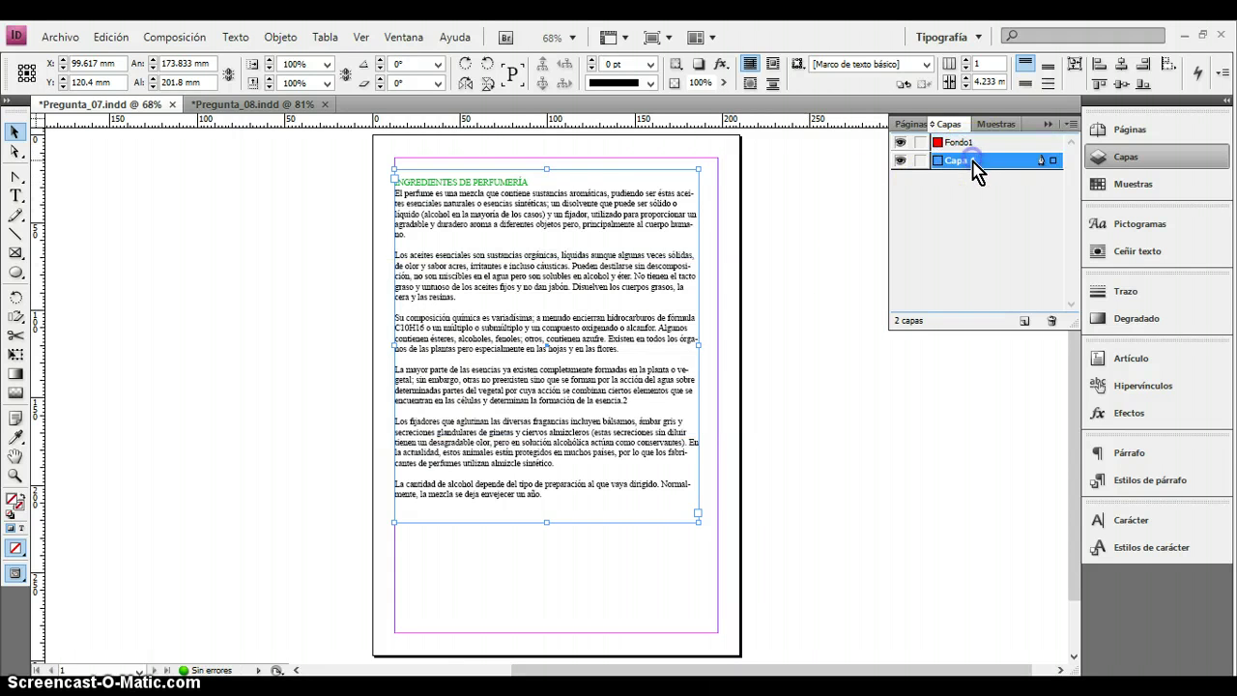
mouse_move(976, 144)
left_mouse_down()
mouse_move(899, 190)
mouse_move(903, 157)
mouse_move(925, 196)
mouse_move(969, 155)
left_mouse_up()
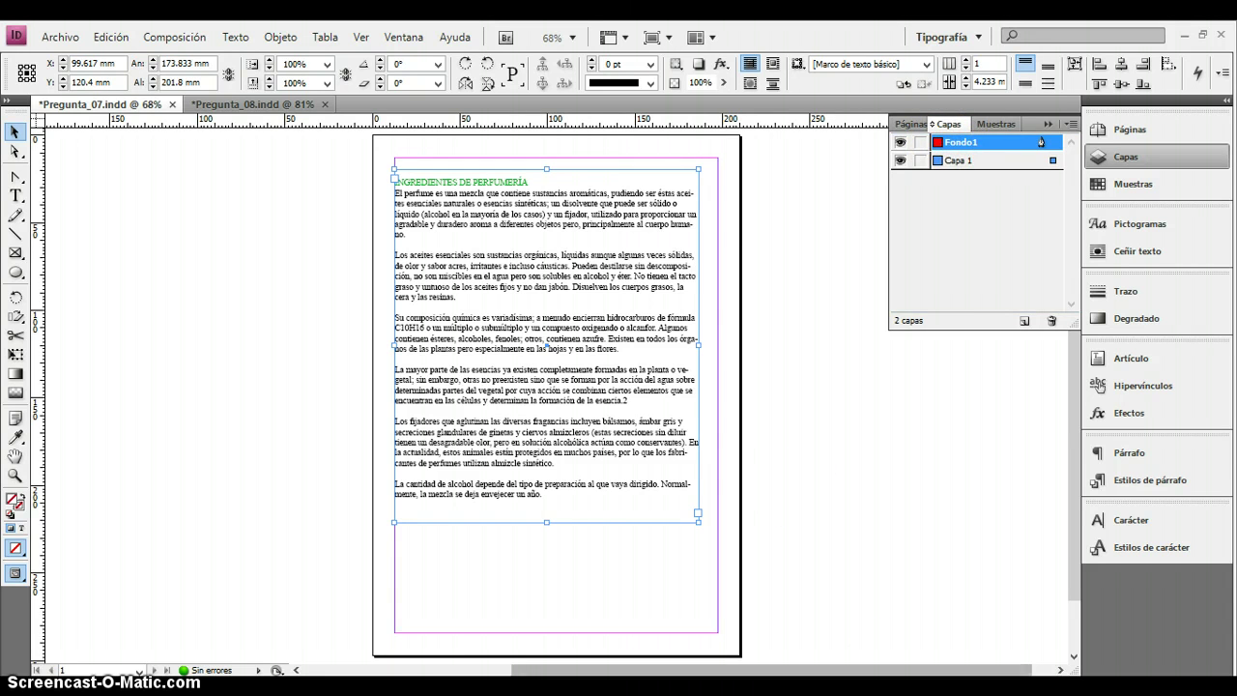
key("alt+Tab")
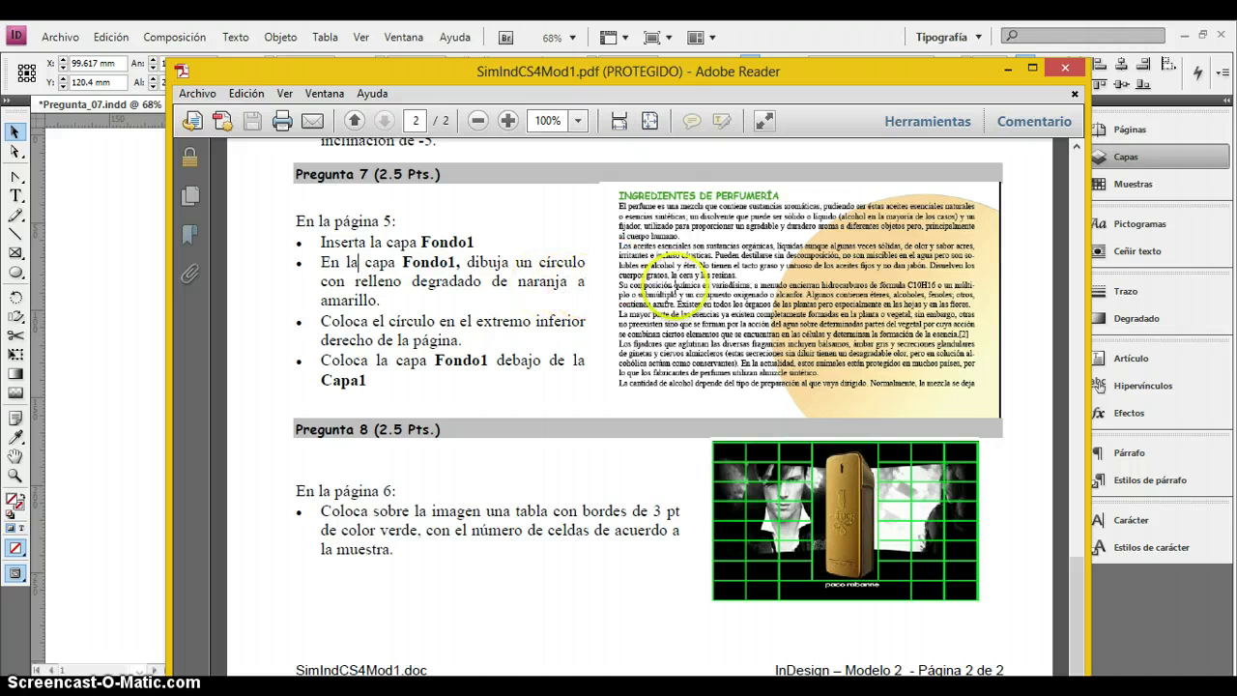
left_click(1003, 74)
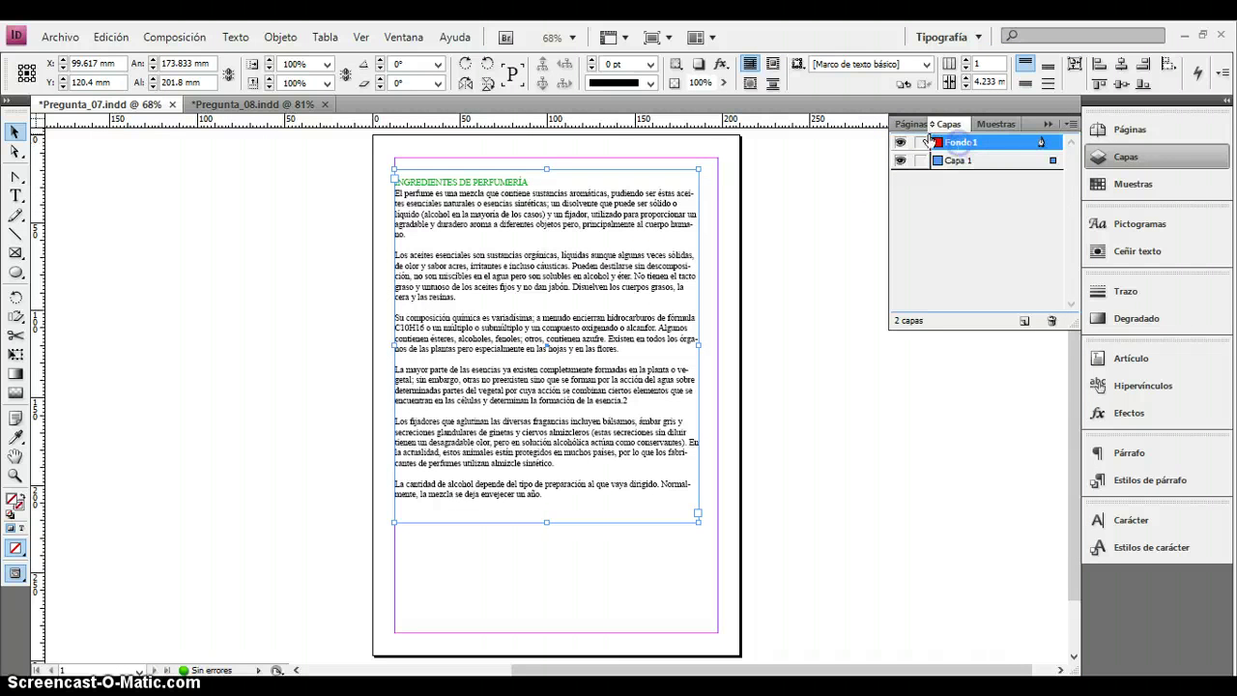
left_click(22, 272)
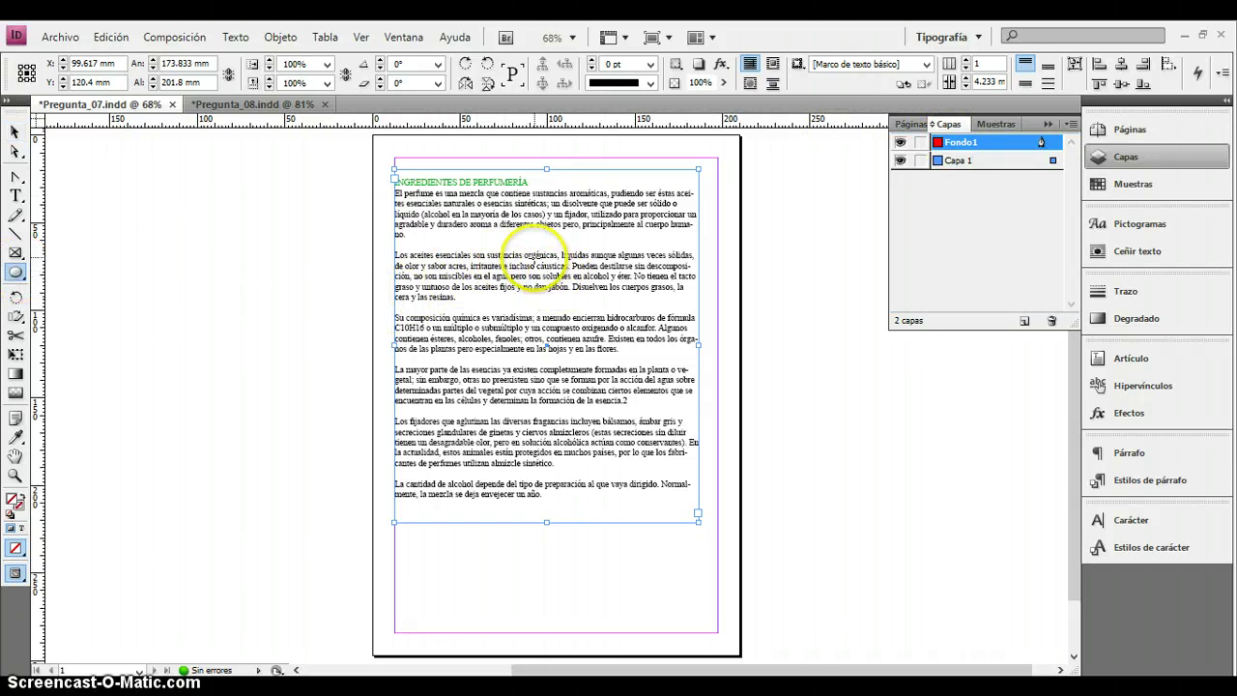
mouse_move(533, 255)
left_mouse_down()
mouse_move(691, 446)
mouse_move(799, 534)
mouse_move(824, 577)
left_mouse_up()
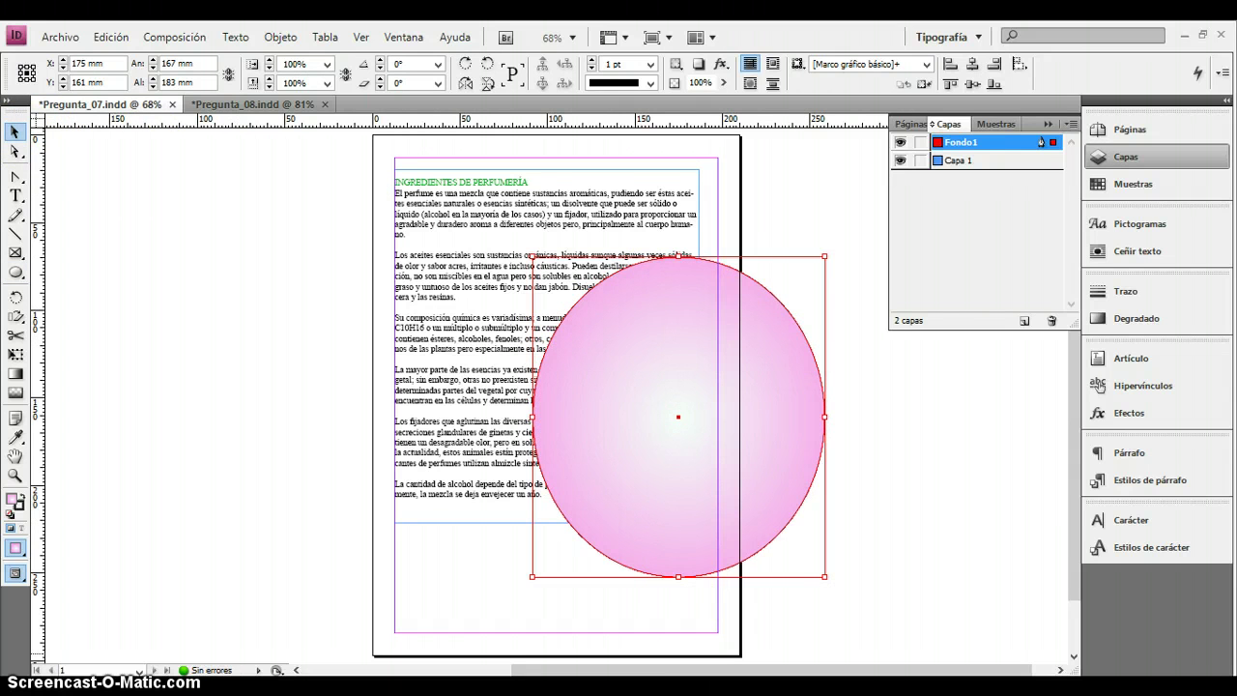
Check the required fill in the PDF, open the ellipse's gradient settings and select the starting colour stop.
key("alt+Tab")
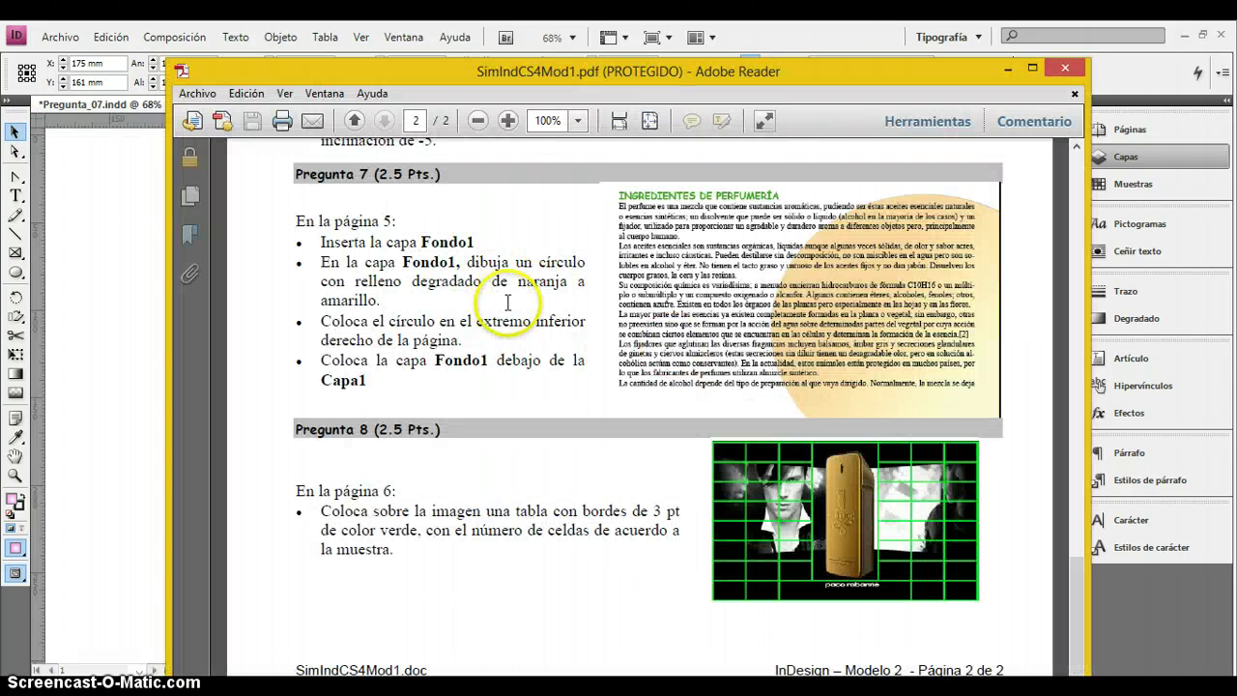
left_click(1007, 70)
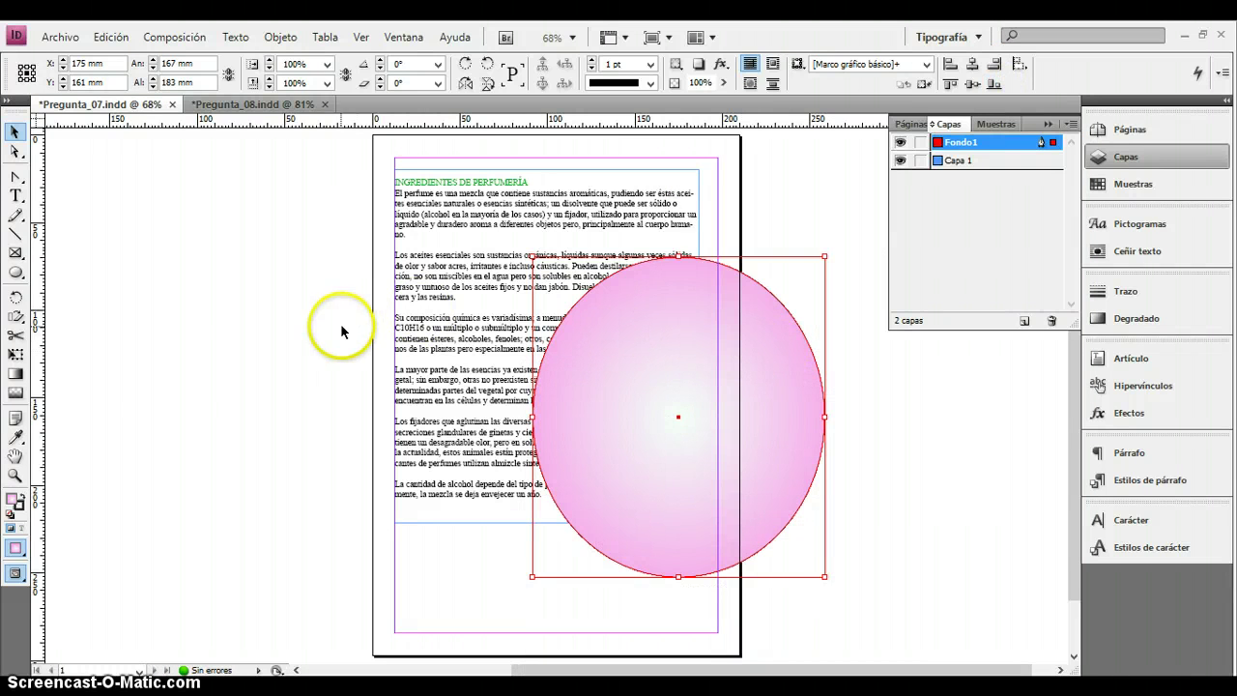
left_click(618, 385)
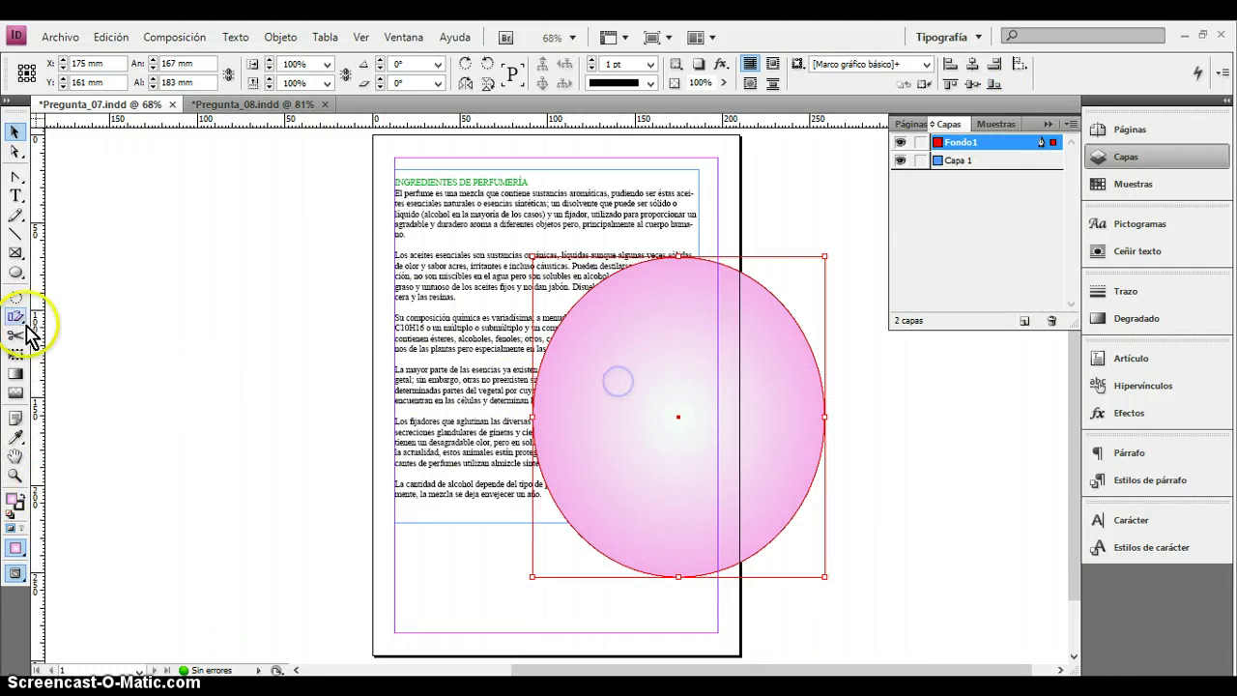
double_click(15, 378)
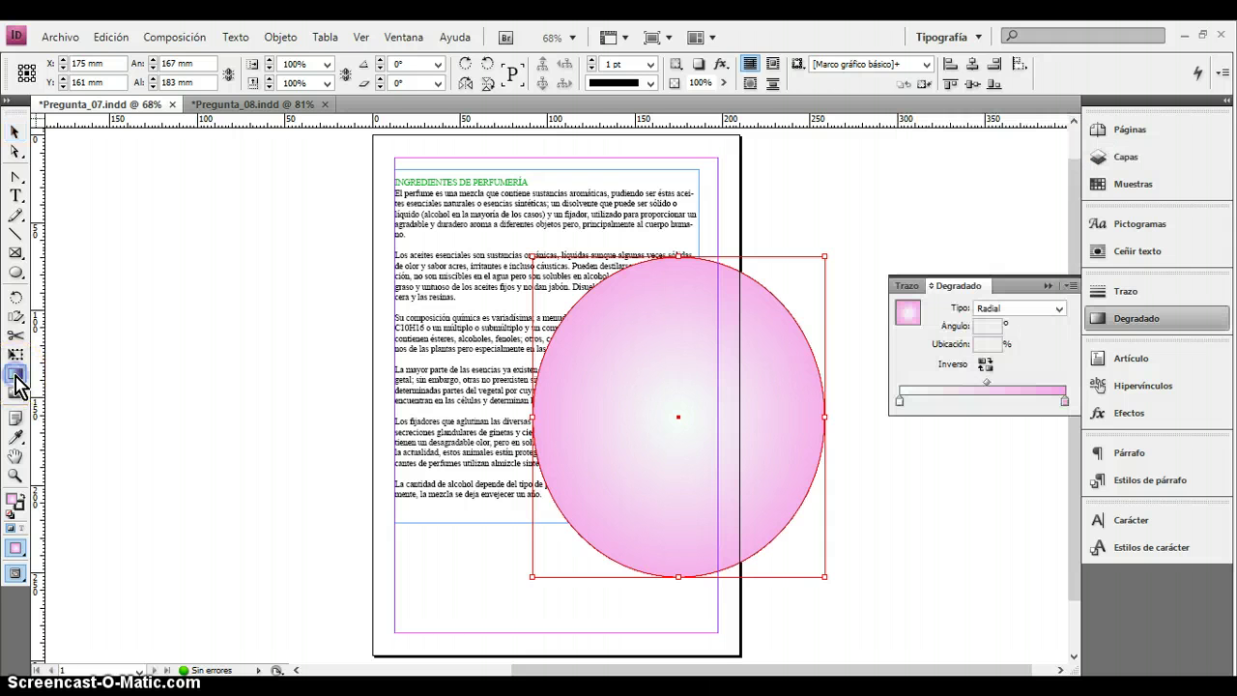
left_click(967, 285)
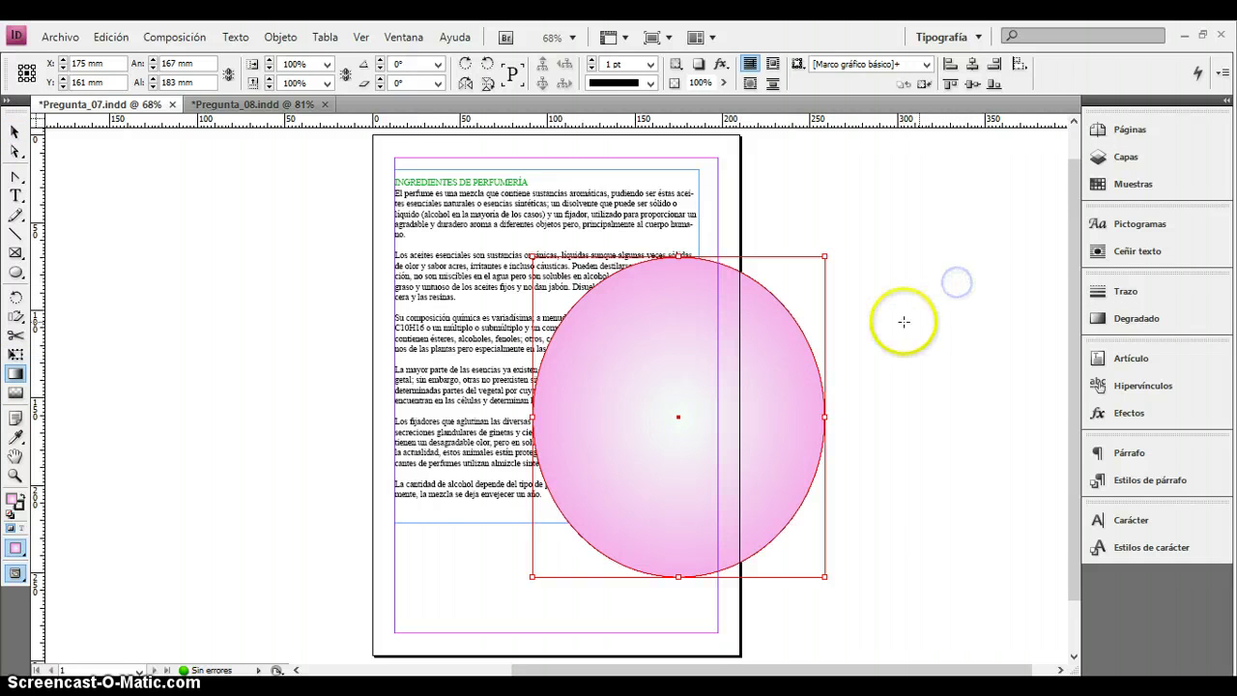
left_click(1101, 319)
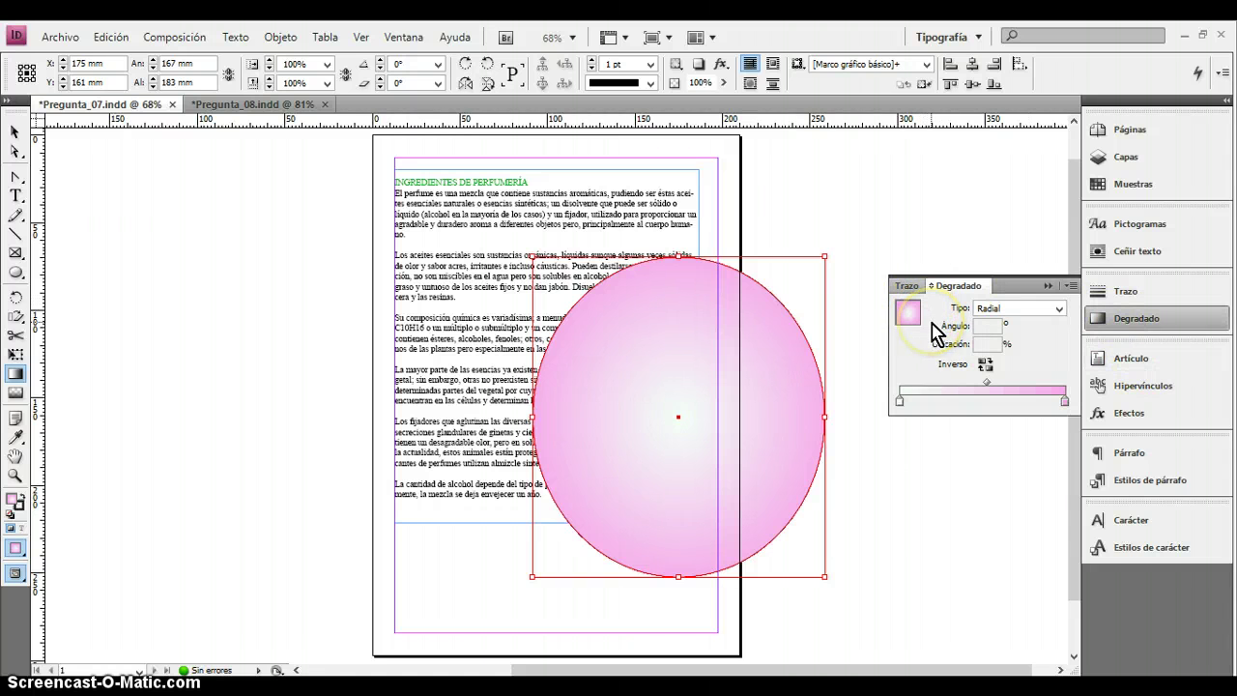
left_click(901, 400)
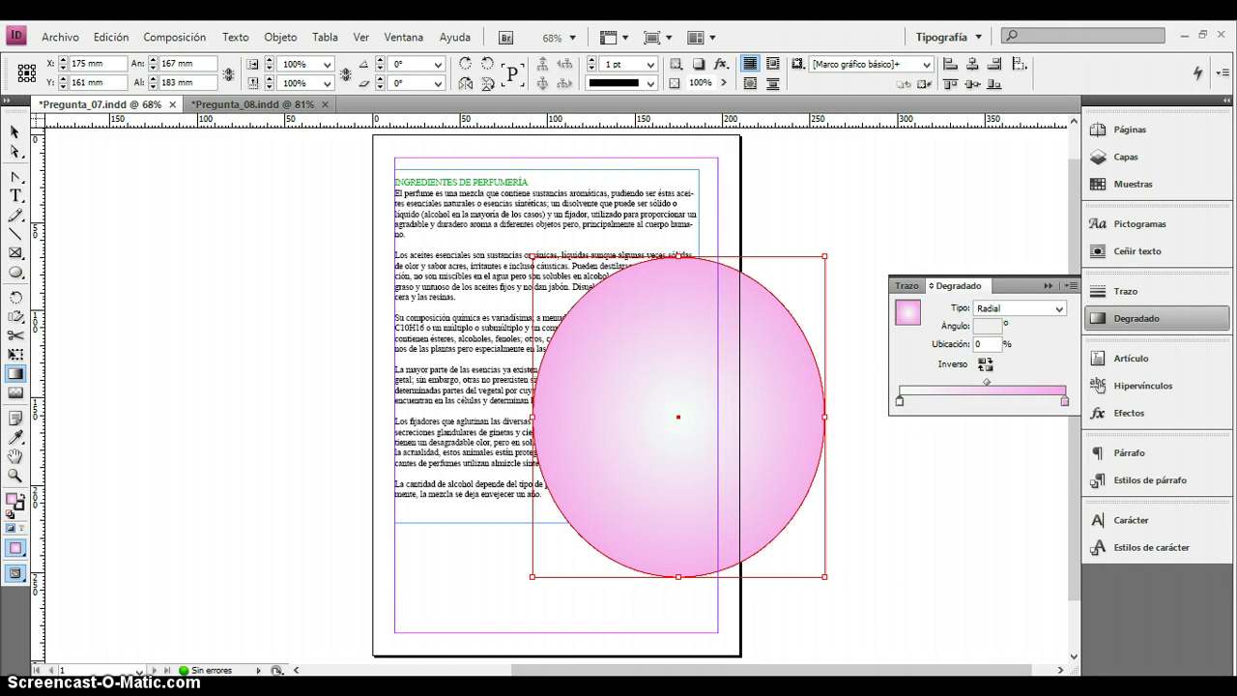
Reread the gradient instruction in the PDF and set the ellipse gradient's starting colour to orange, RGB 246, 162, 52.
key("alt+Tab")
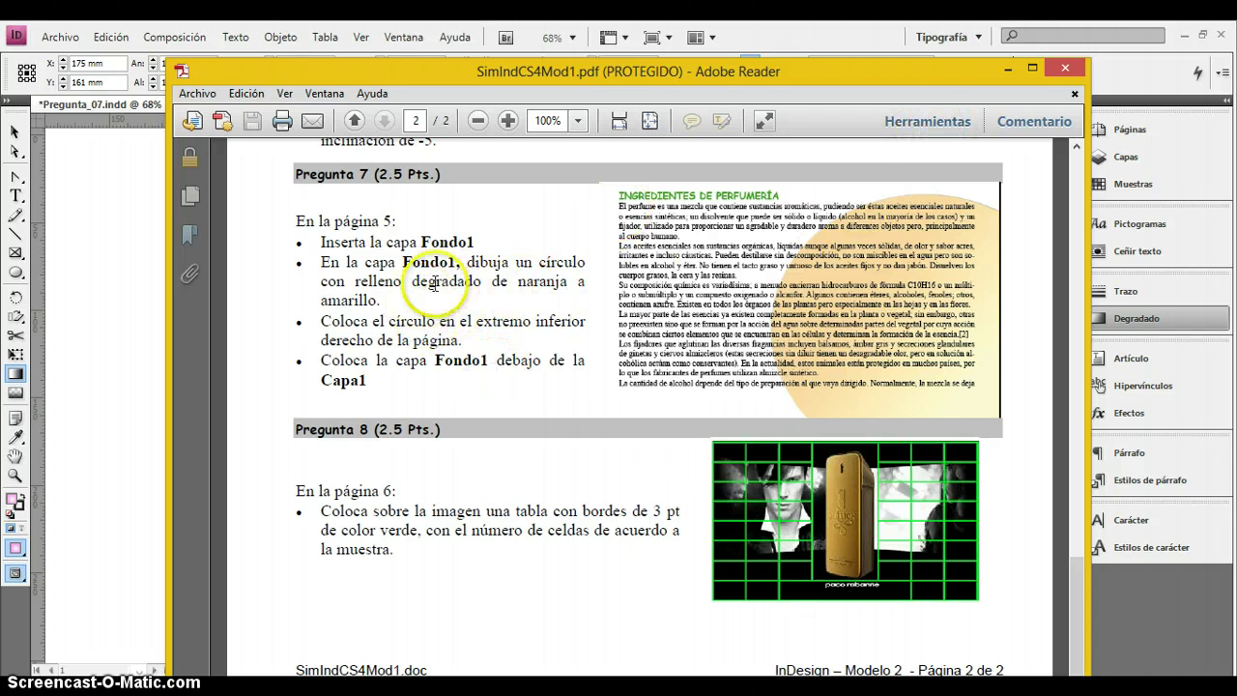
left_click_drag(447, 281, 392, 301)
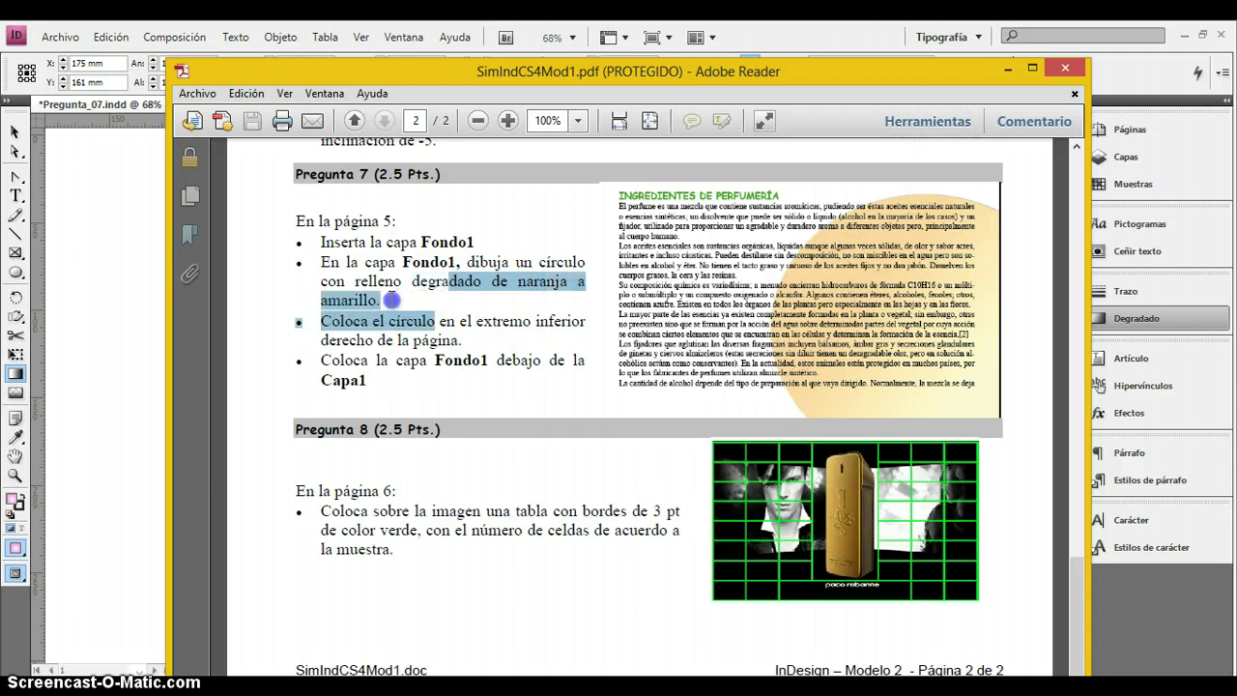
left_click(1008, 70)
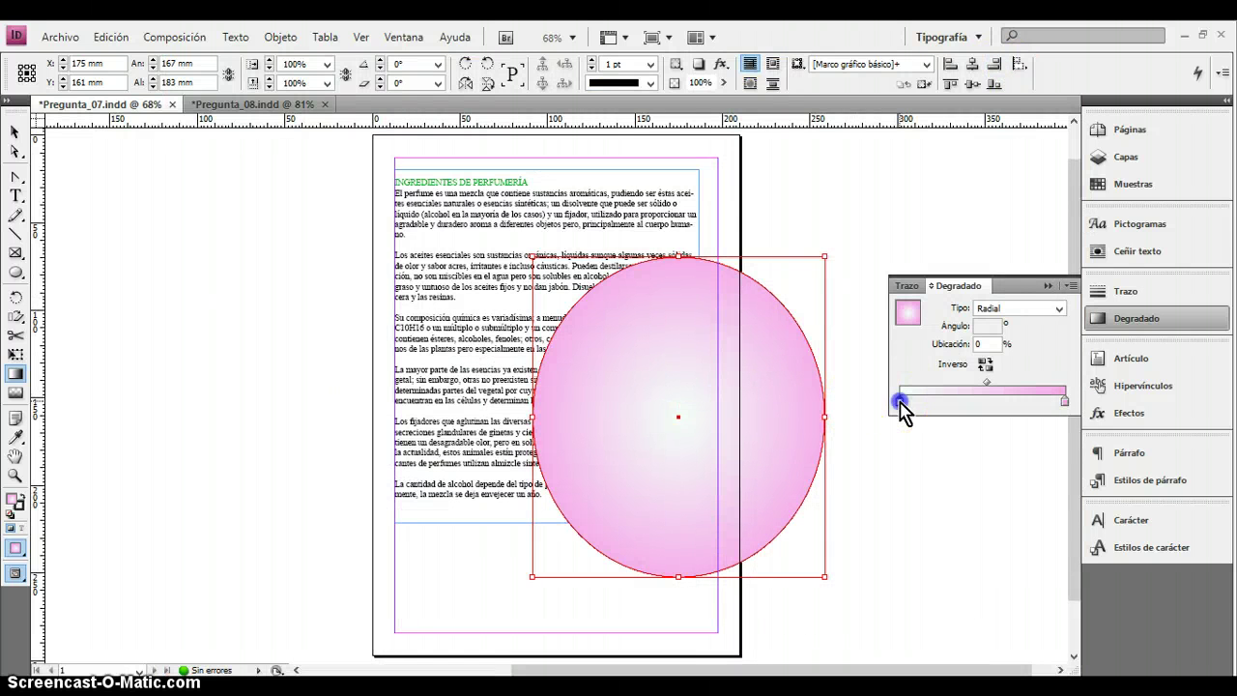
double_click(16, 504)
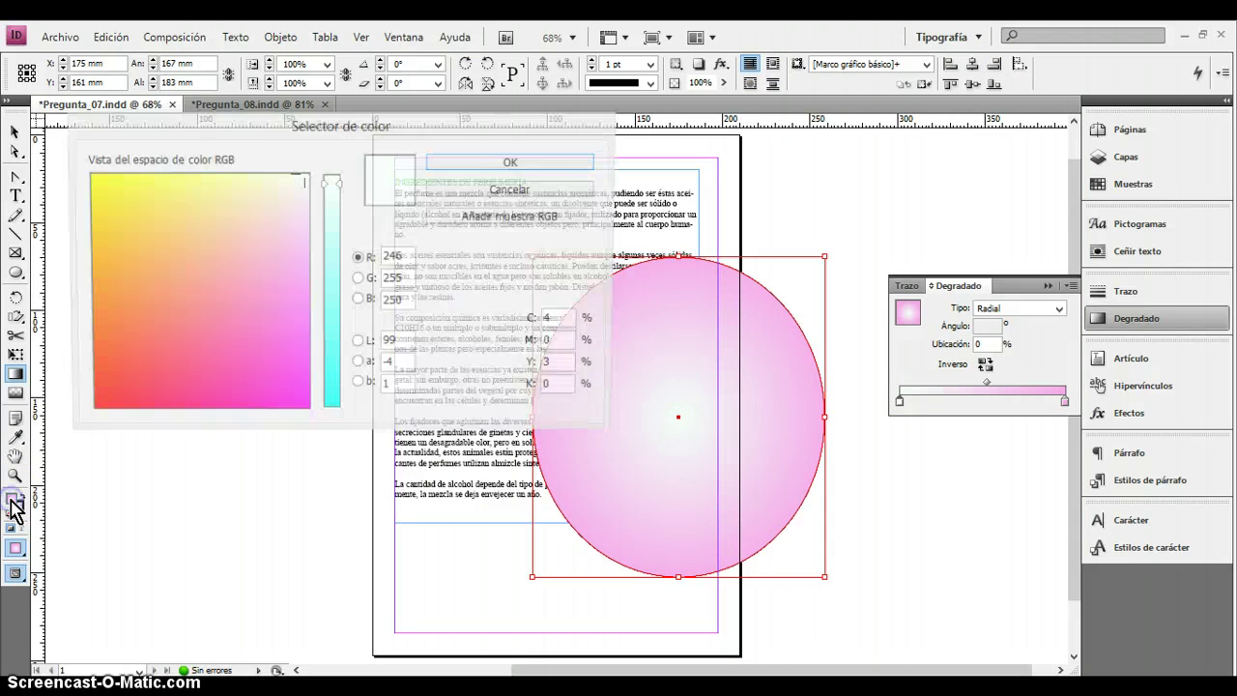
left_click(133, 259)
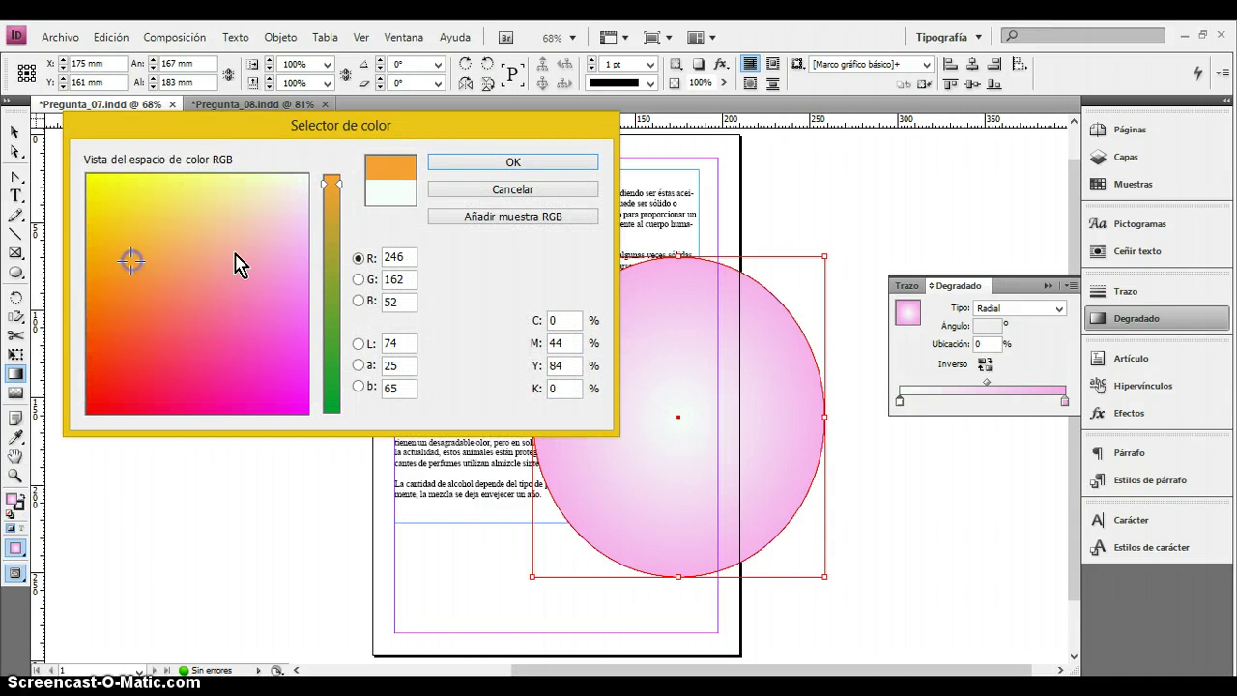
left_click(454, 166)
Set the gradient's ending colour to yellow, RGB 248, 248, 18, and move the gradient midpoint to 69.231%.
left_click(900, 390)
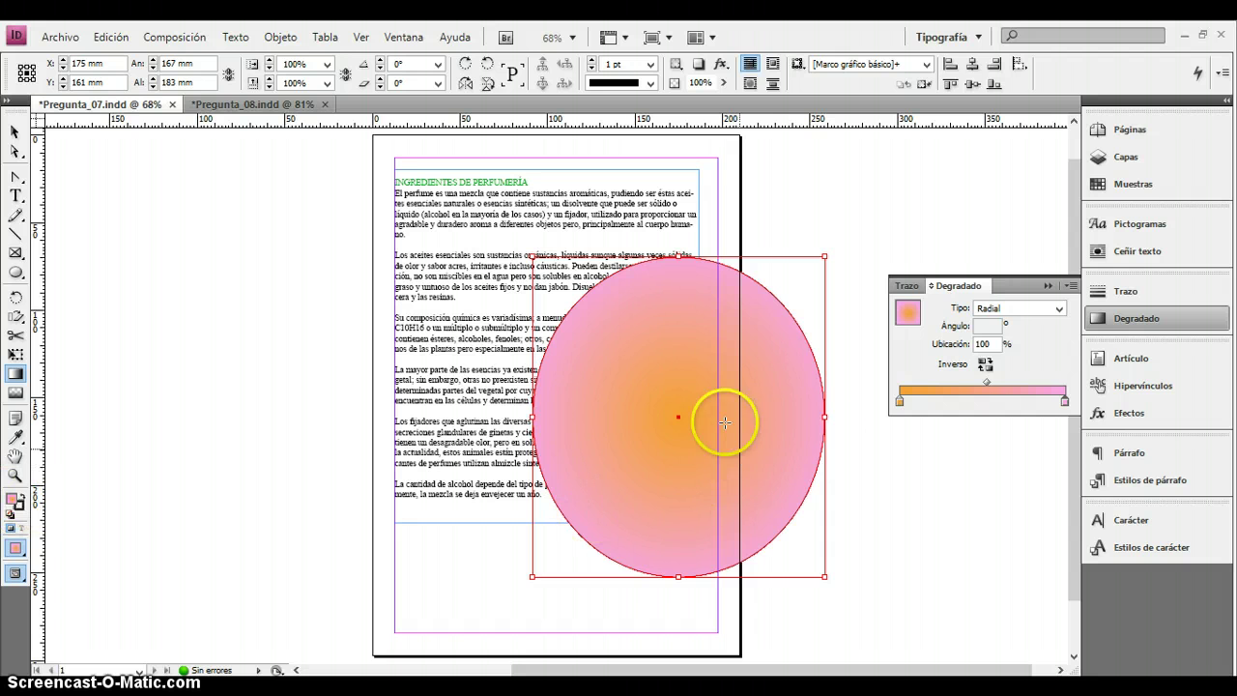
double_click(11, 503)
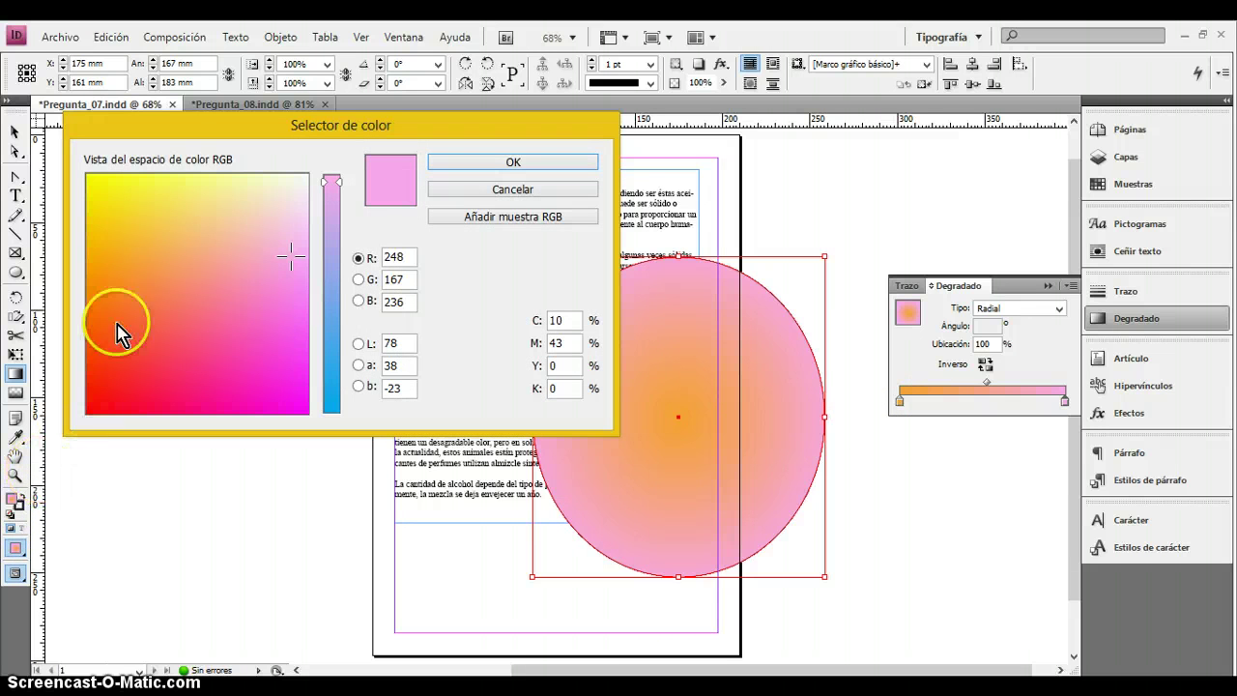
left_click(102, 181)
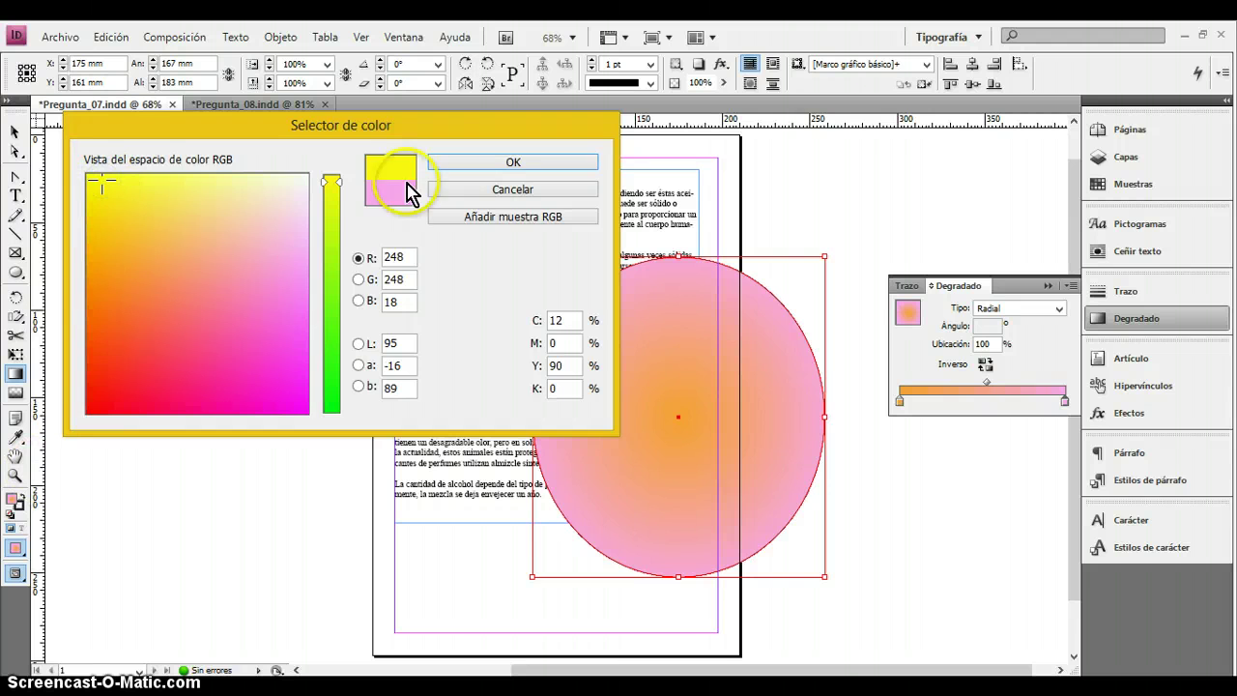
left_click(445, 162)
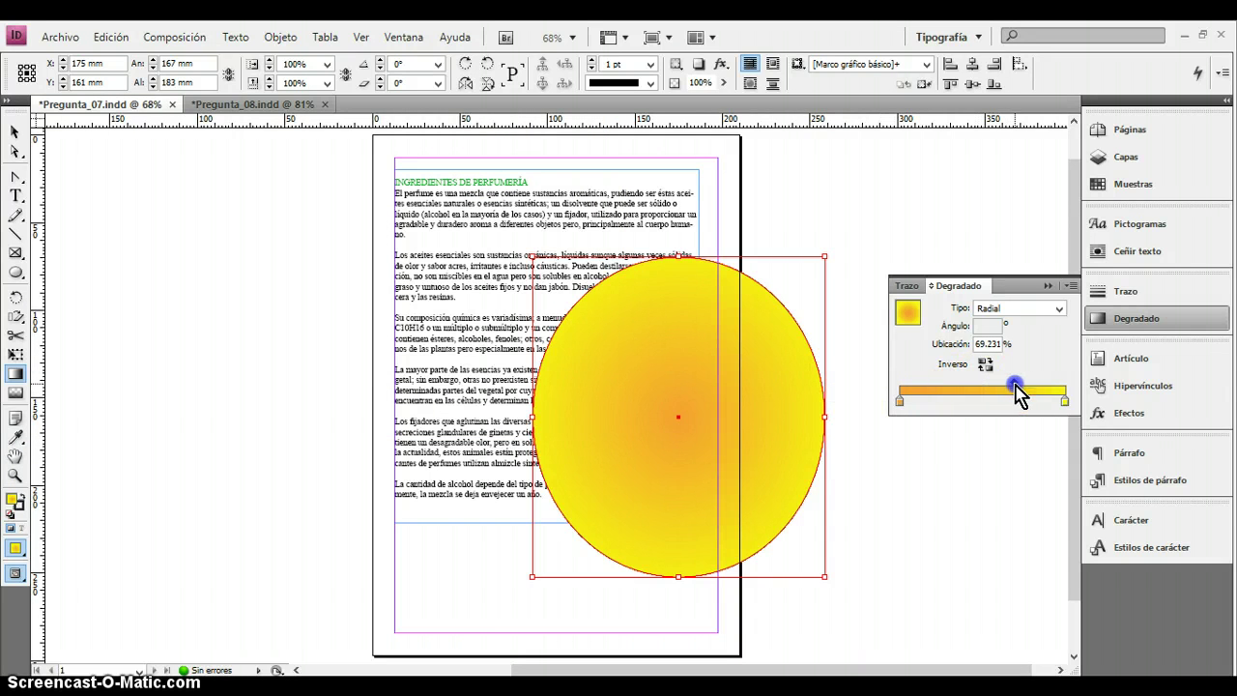
left_click_drag(1026, 396, 1022, 387)
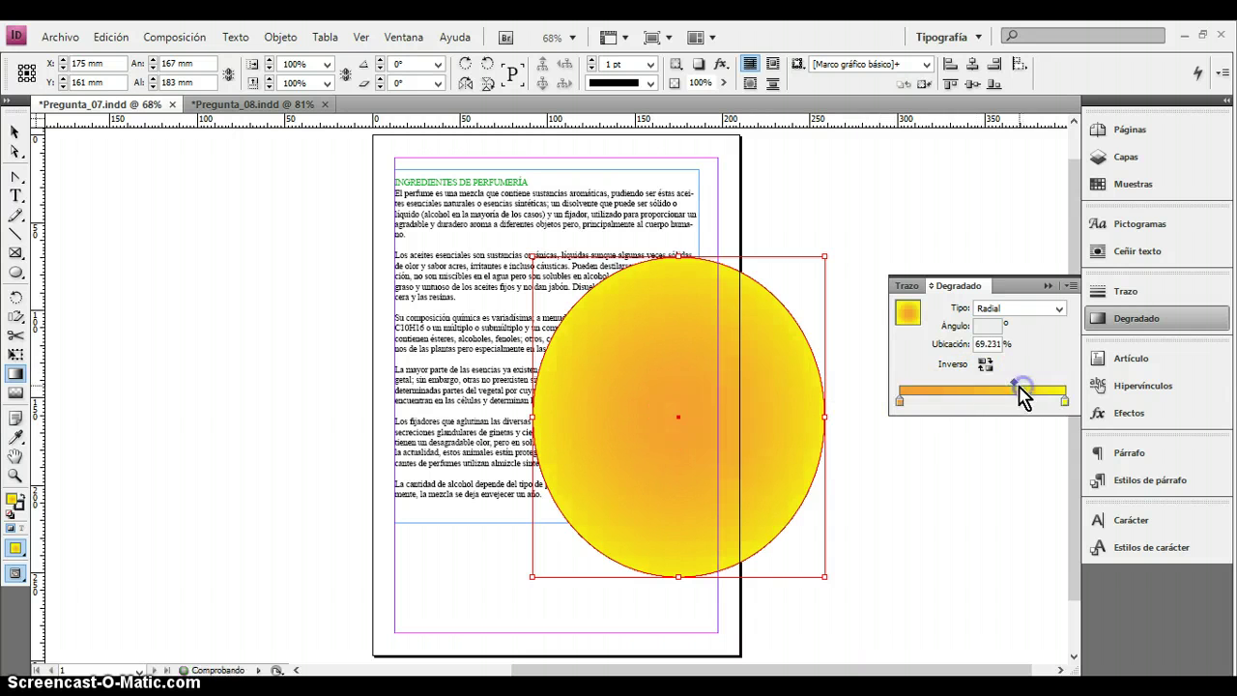
Set the gradient's starting colour to a deeper orange, RGB 246, 86, 48, and deselect the ellipse.
left_click(900, 401)
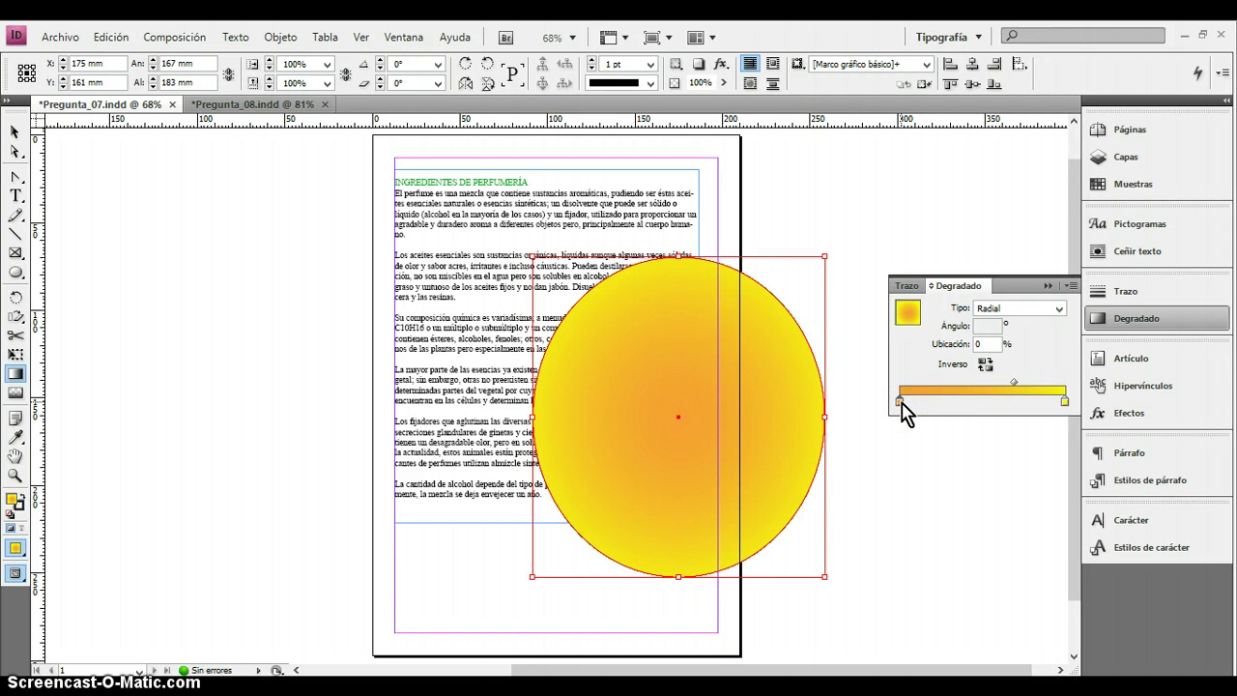
double_click(17, 505)
left_click(126, 313)
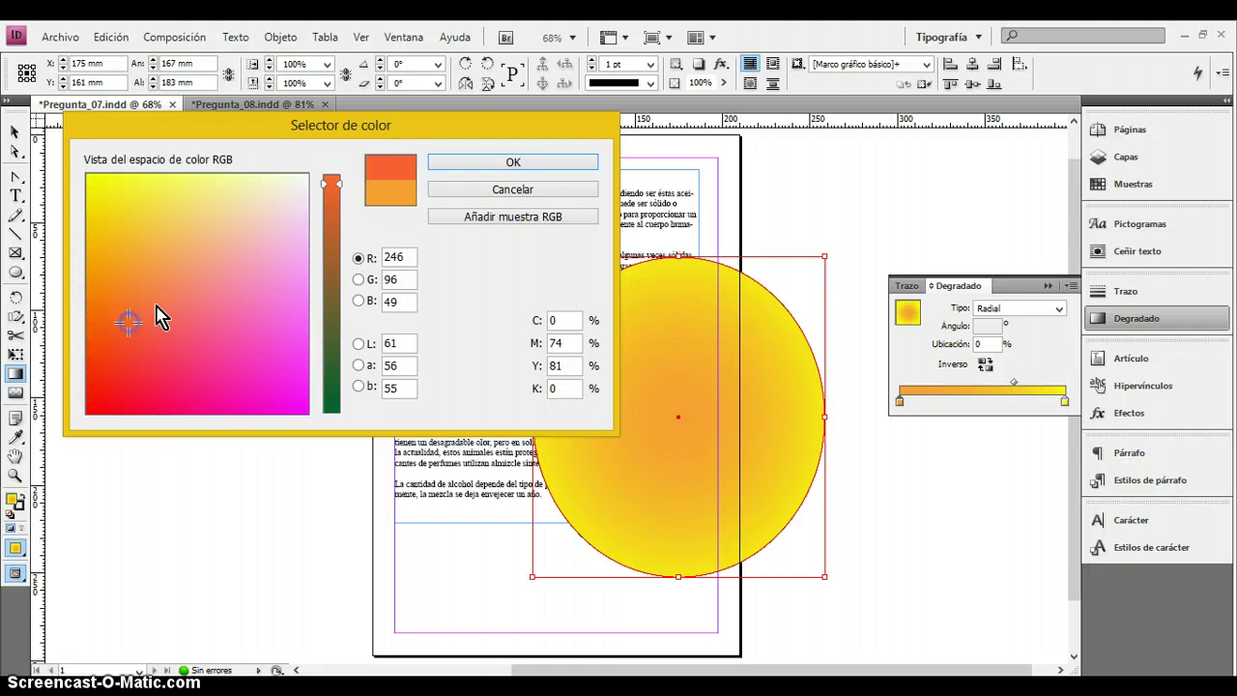
left_click(129, 318)
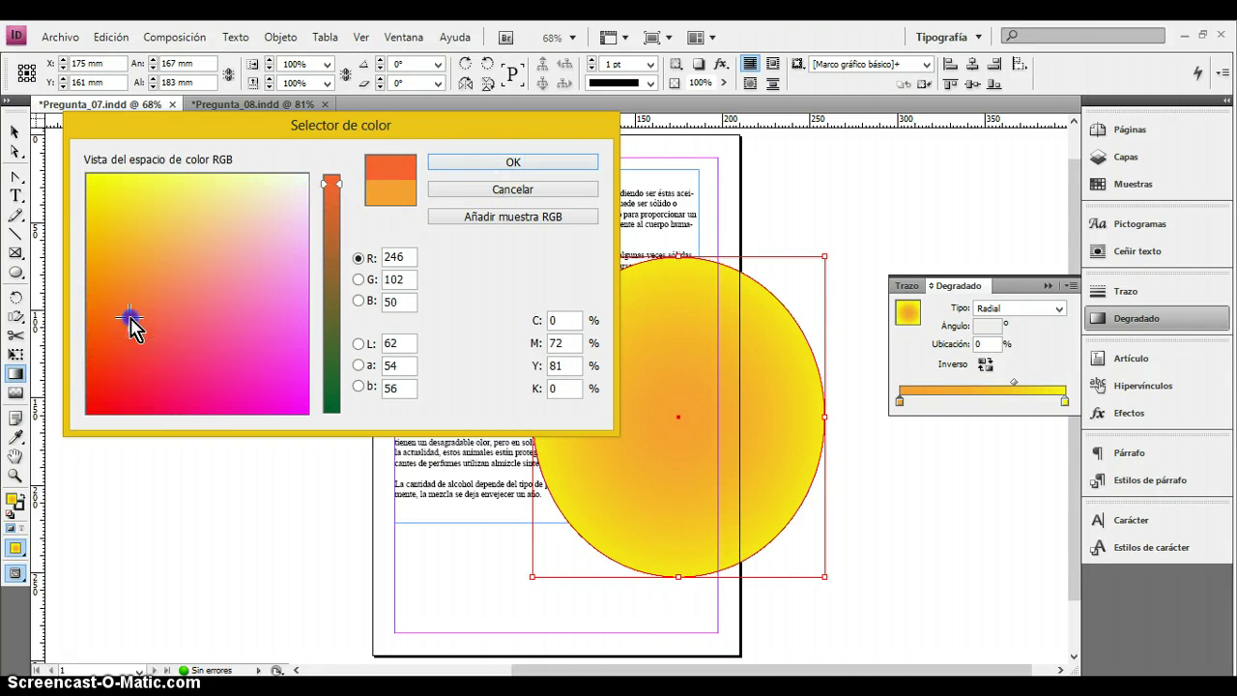
left_click(141, 348)
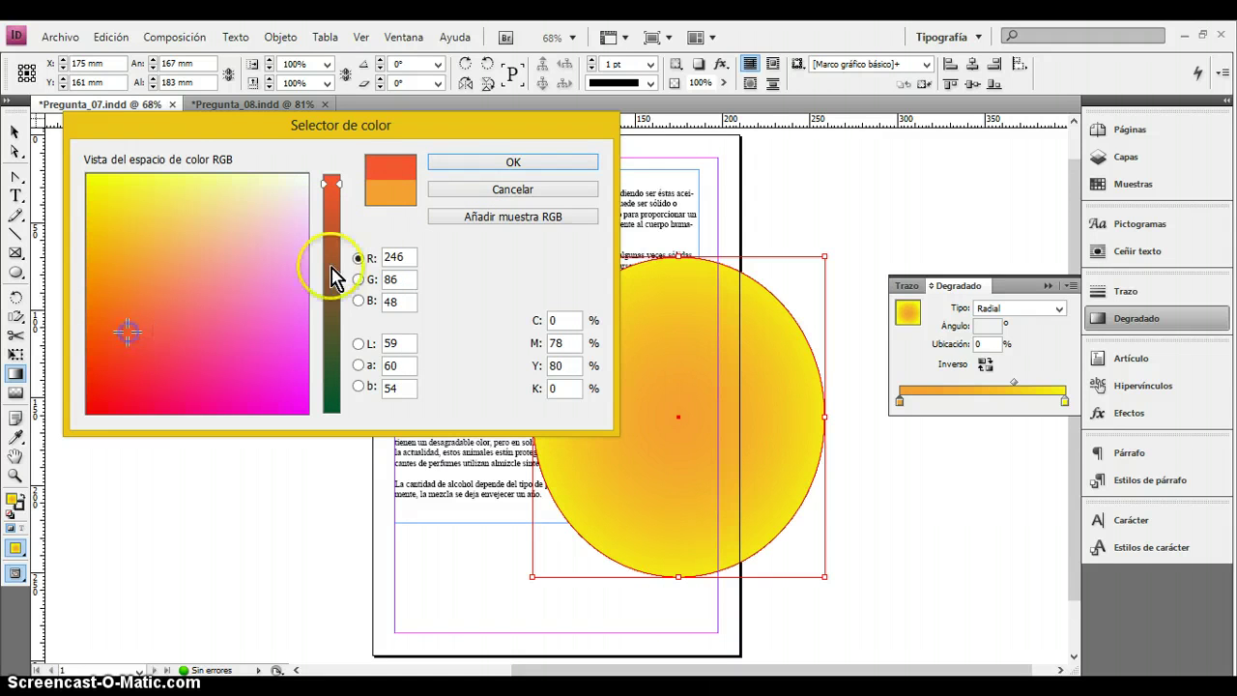
left_click(469, 162)
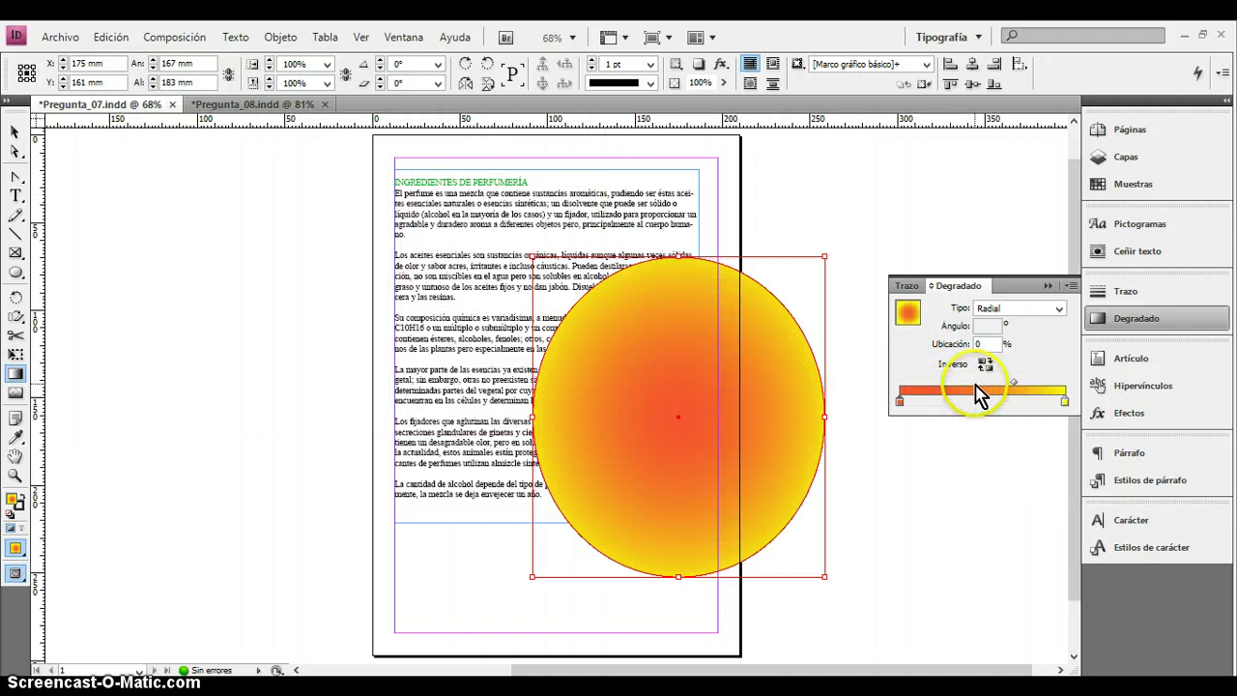
left_click(17, 133)
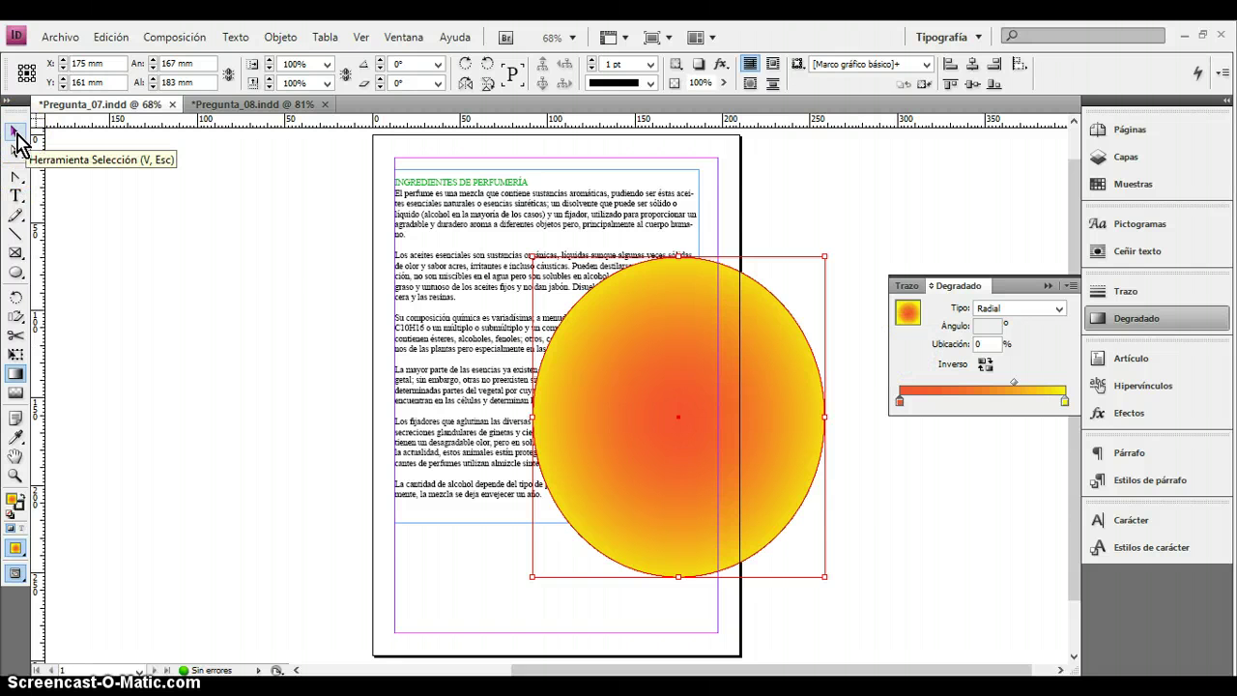
left_click(16, 133)
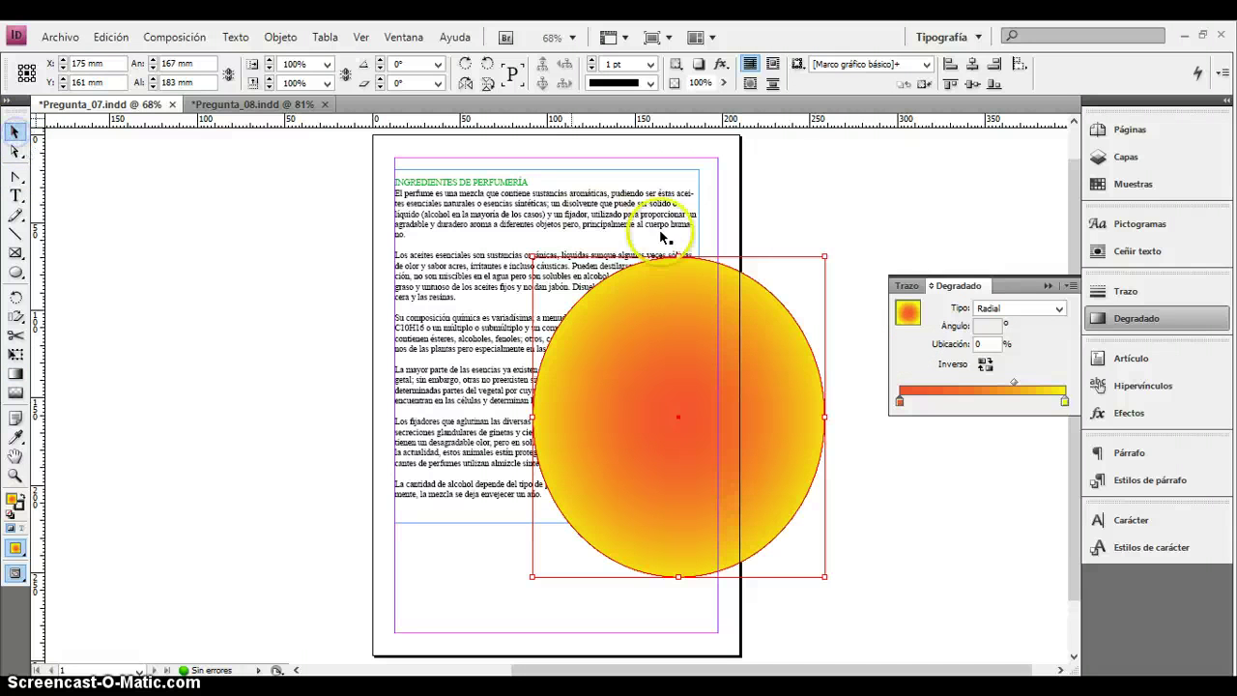
left_click(899, 231)
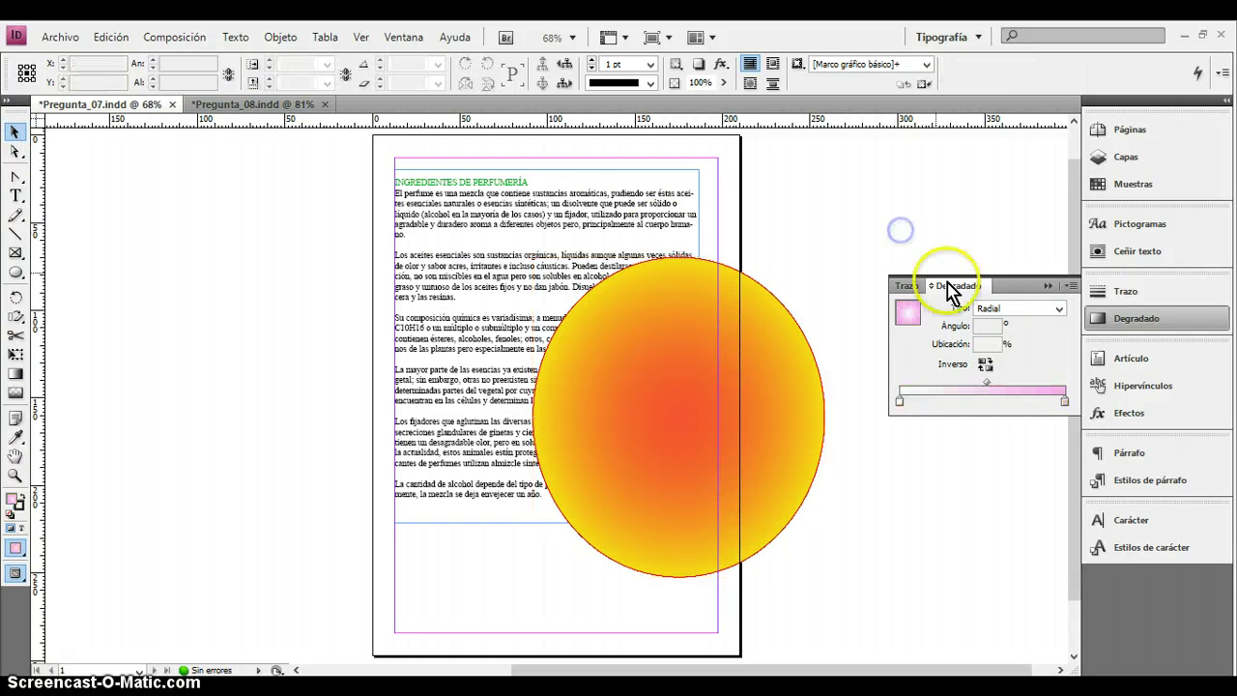
Close the gradient settings, show the layer list, and reposition the ellipse to about X 180.8 mm, Y 144 mm.
left_click(1047, 286)
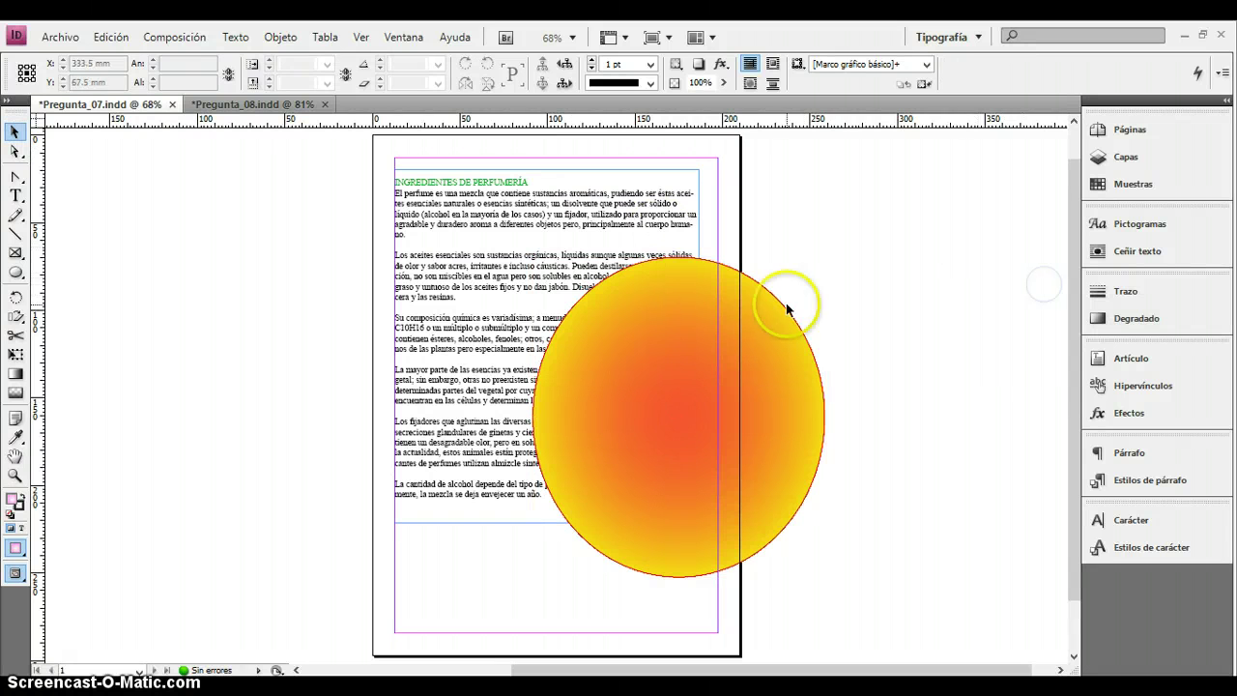
left_click_drag(648, 340, 643, 326)
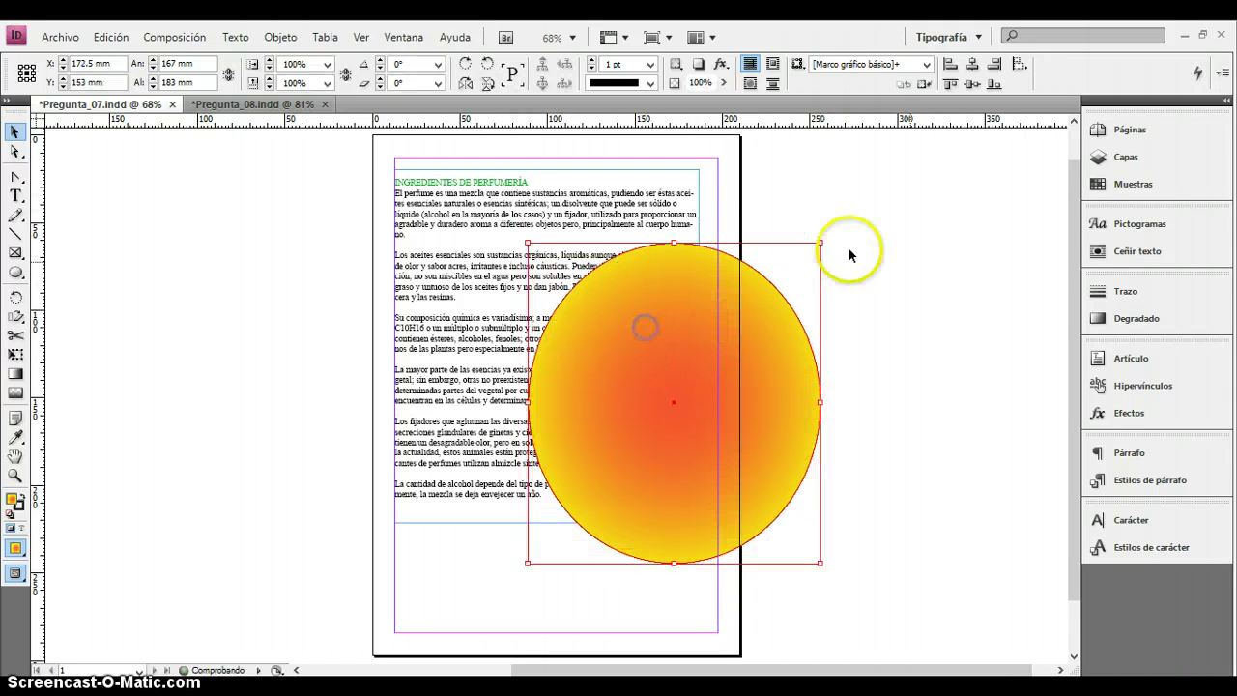
left_click(1133, 158)
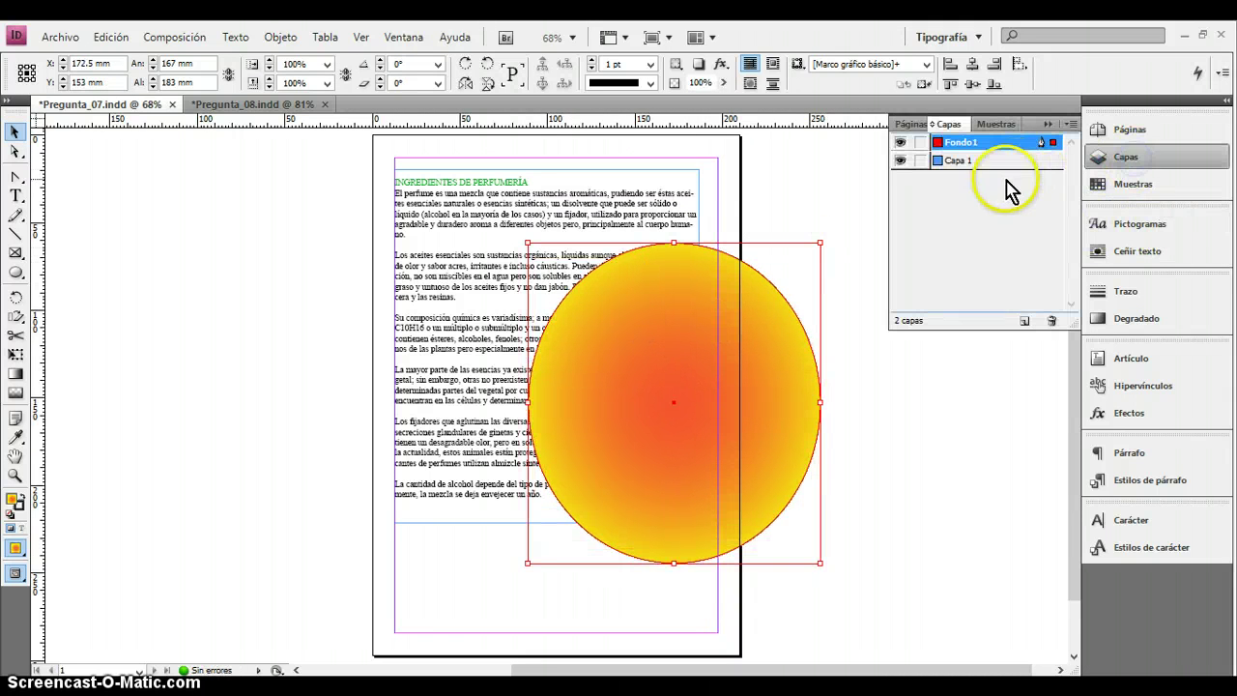
mouse_move(750, 334)
left_mouse_down()
mouse_move(767, 339)
mouse_move(760, 306)
mouse_move(764, 318)
left_mouse_up()
Add basic feather, directional feather and gradient feather effects to the ellipse.
left_click(774, 84)
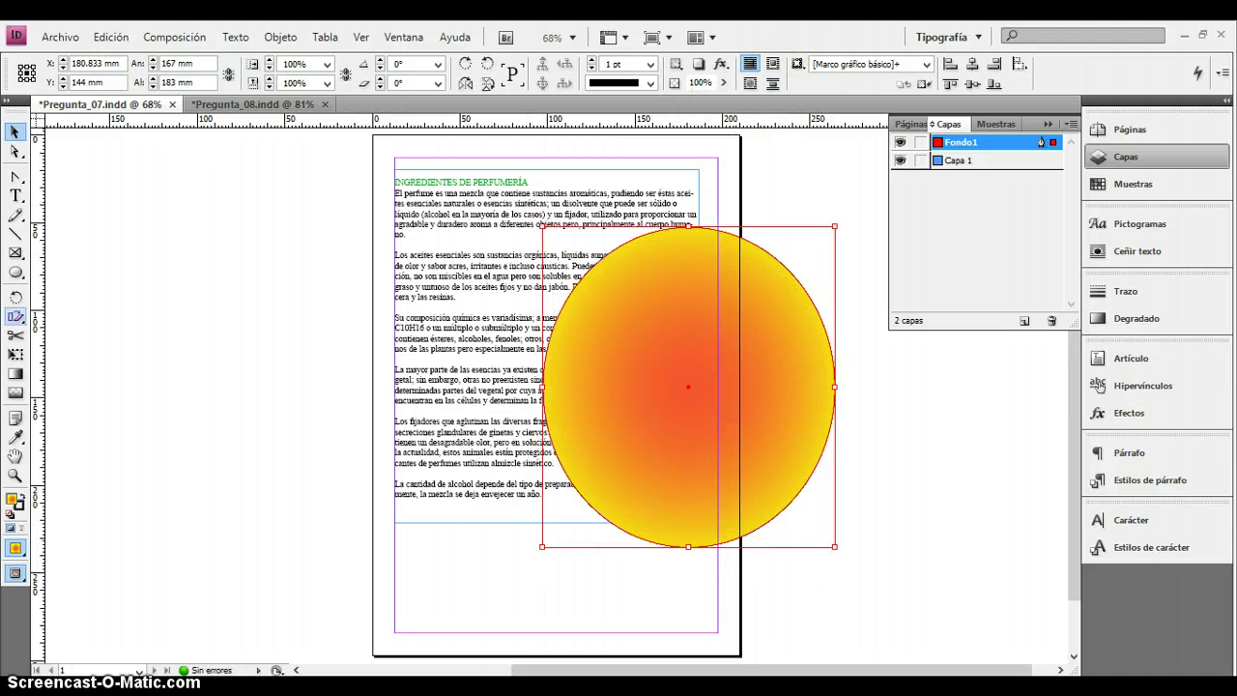
left_click(720, 64)
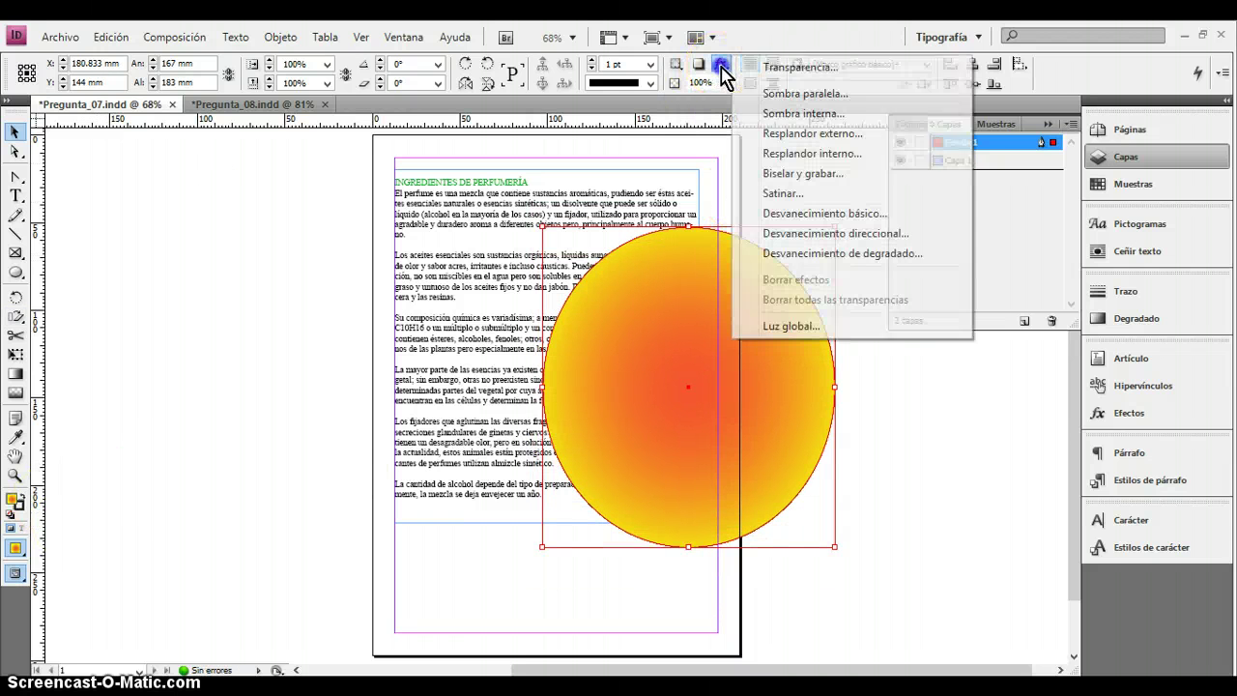
left_click(802, 70)
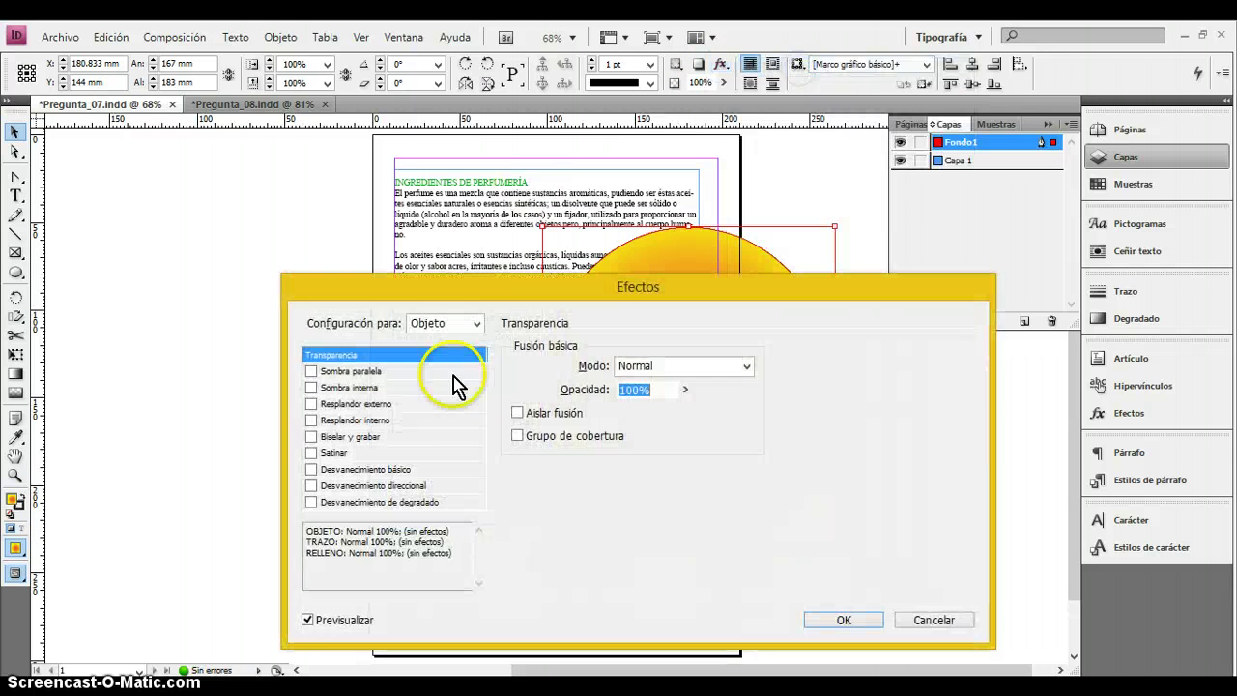
left_click_drag(499, 290, 985, 178)
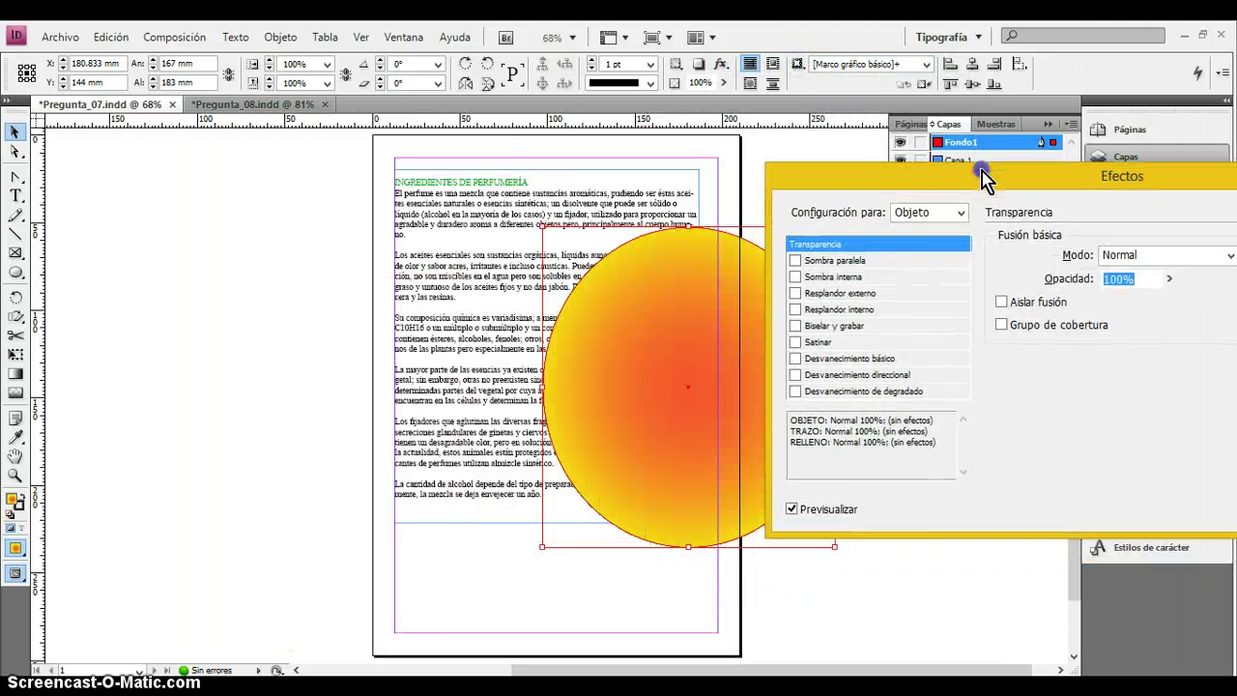
left_click(843, 360)
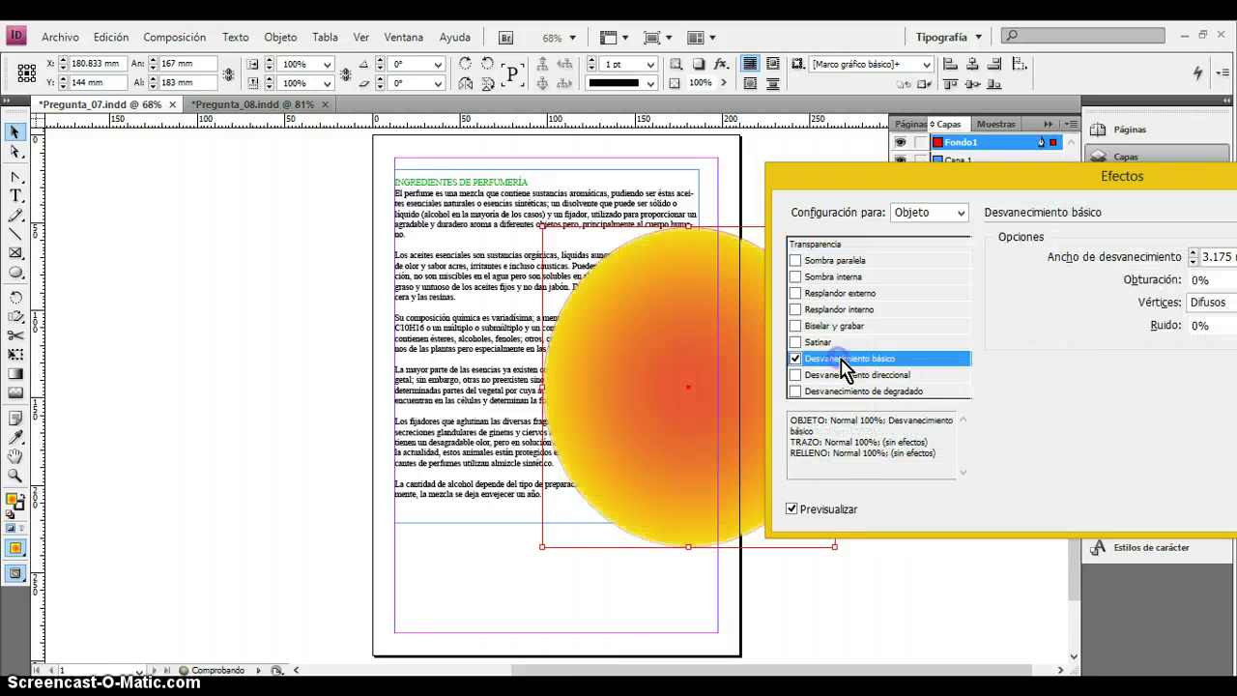
left_click(846, 377)
left_click(850, 392)
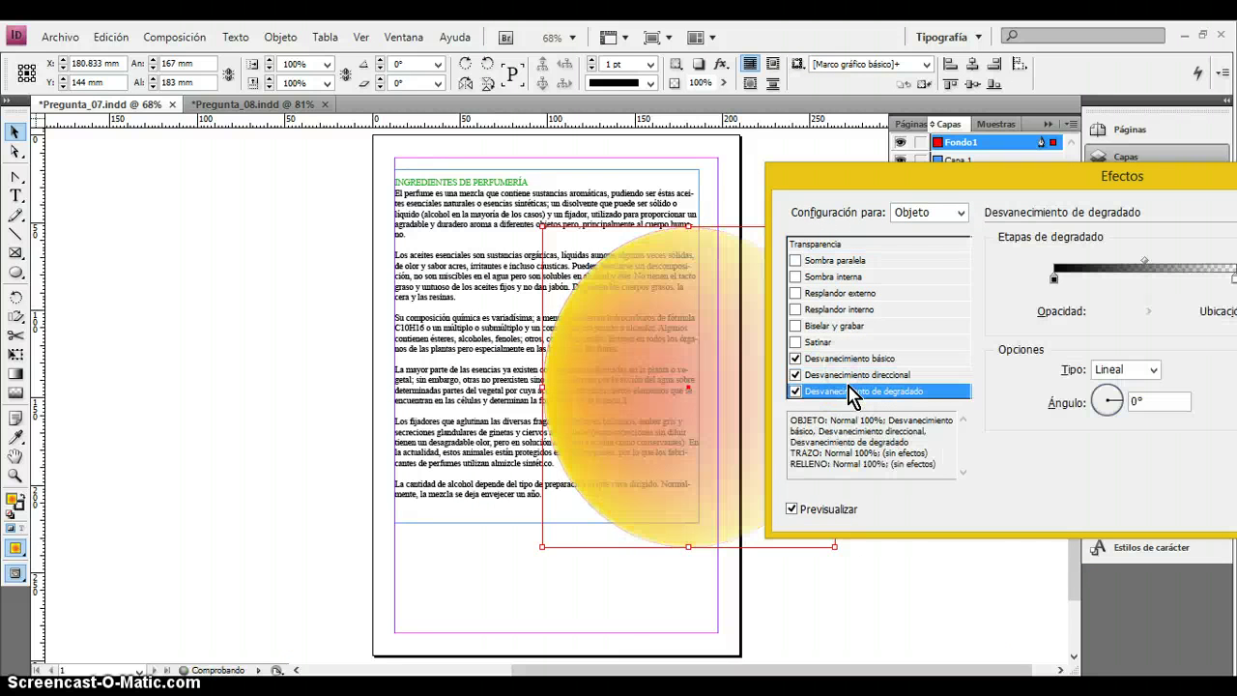
Try inverting the gradient feather on the ellipse, compare both directions, and return to the original one.
left_click_drag(907, 185, 779, 161)
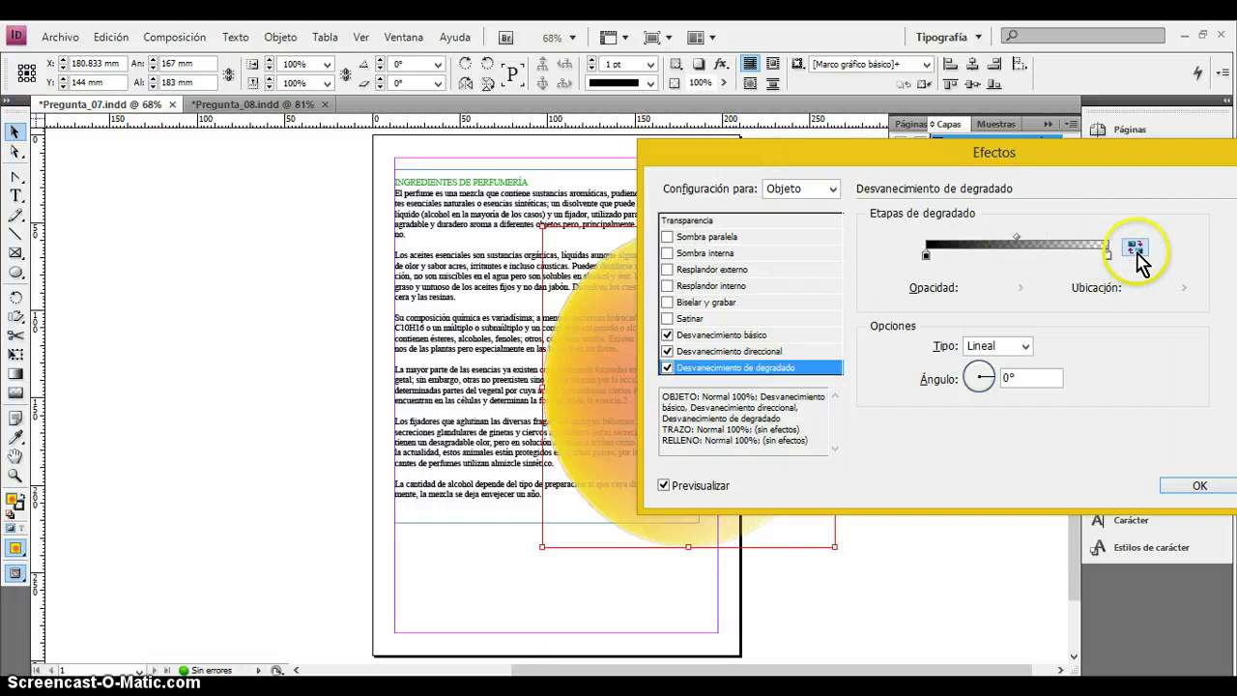
left_click(1136, 248)
left_click_drag(1043, 166, 270, 201)
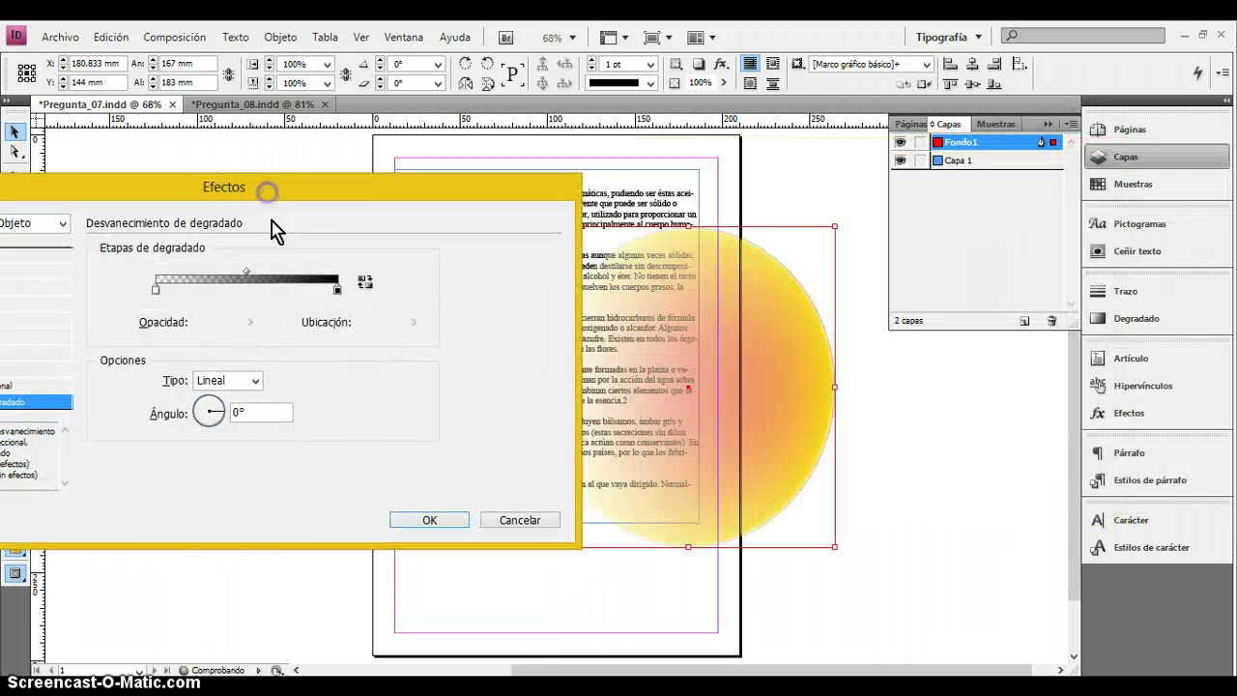
left_click(365, 282)
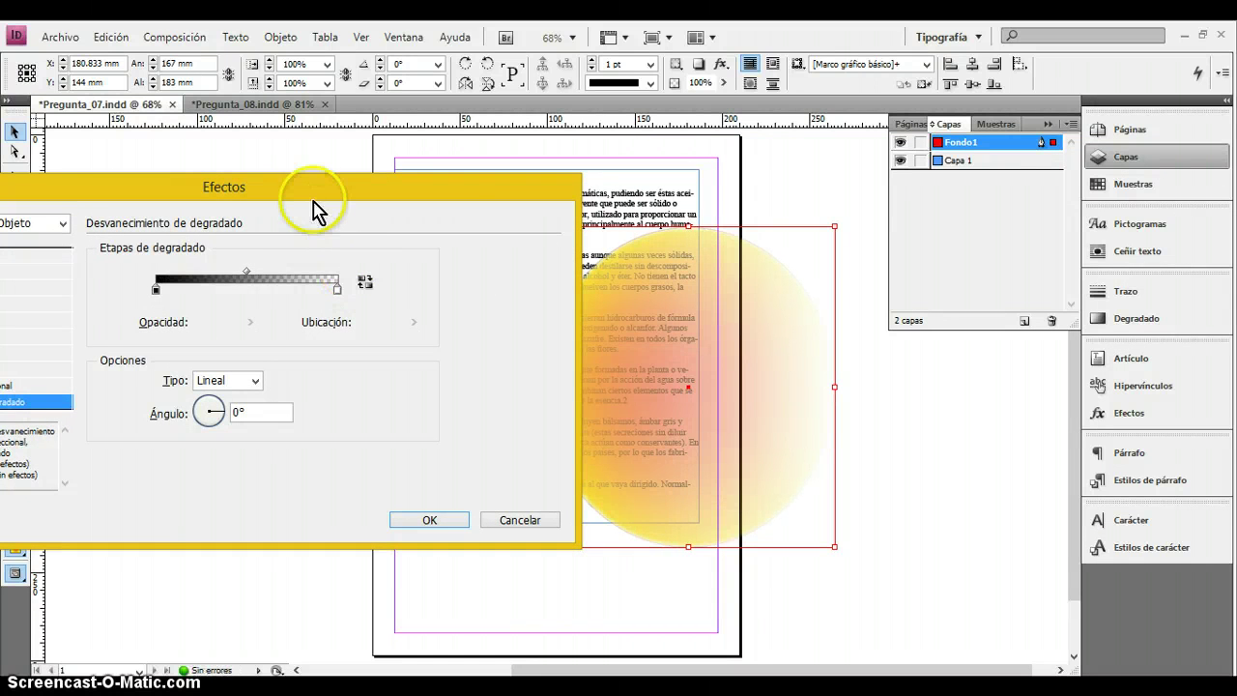
left_click_drag(316, 196, 243, 232)
left_click(284, 318)
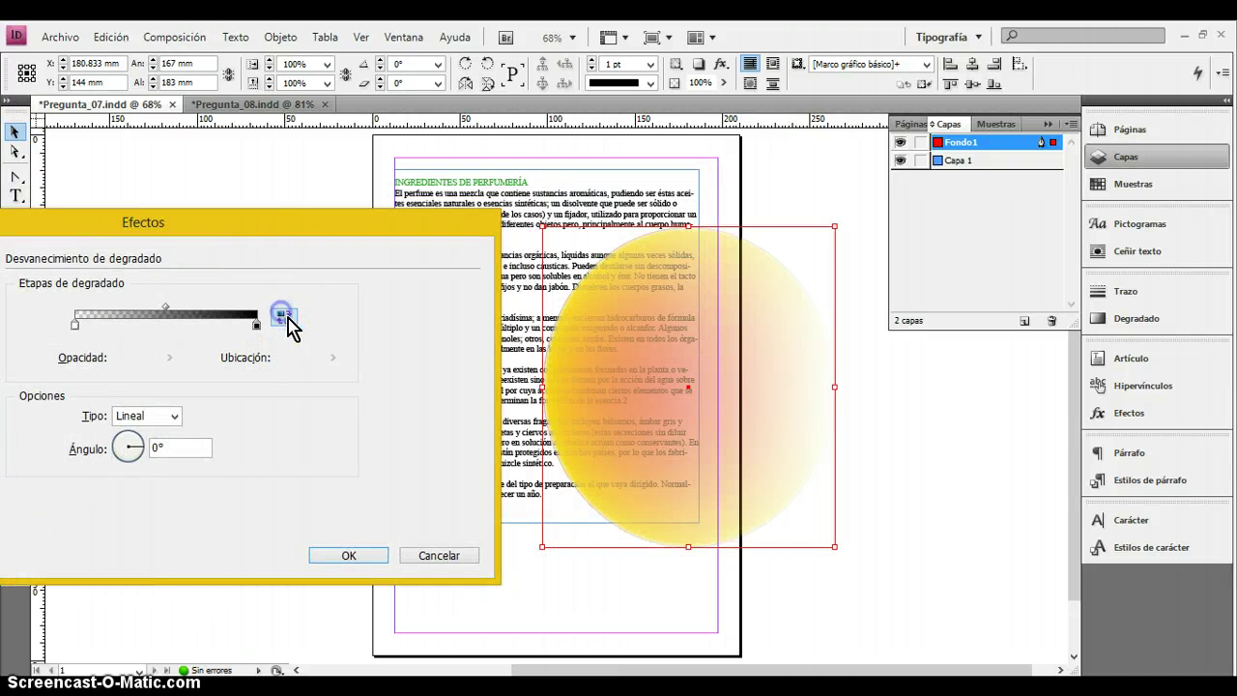
mouse_move(292, 330)
left_mouse_down()
mouse_move(248, 331)
mouse_move(293, 330)
left_mouse_up()
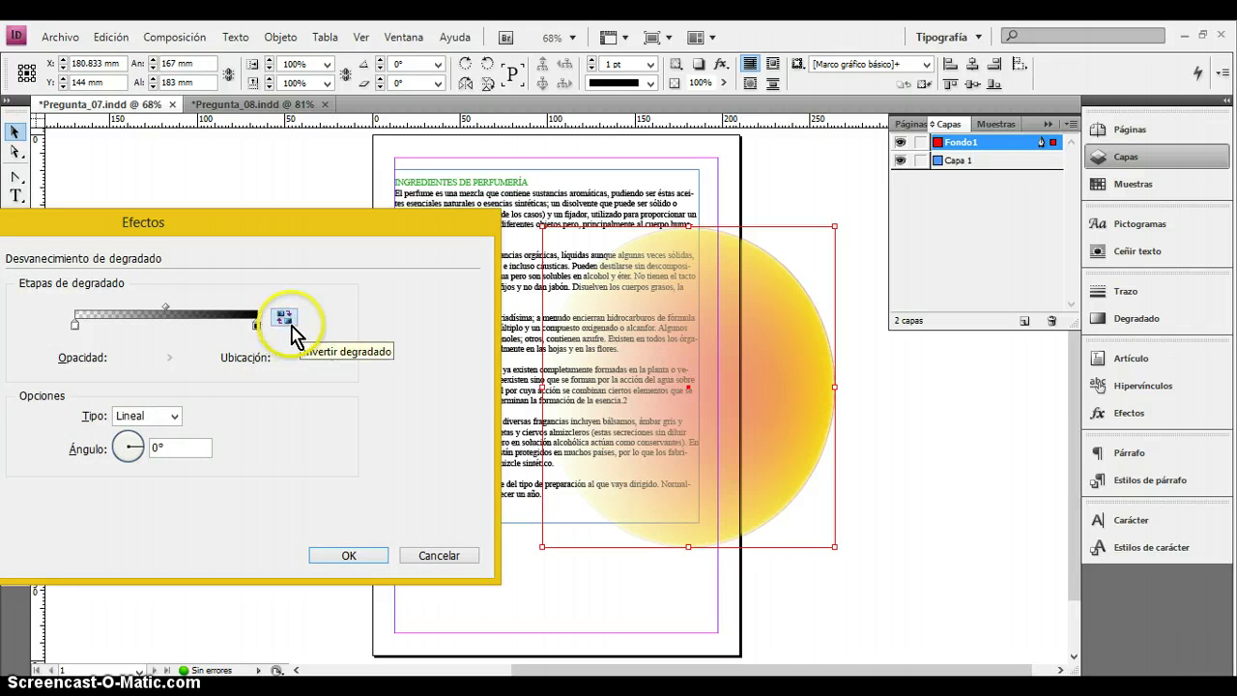
left_click(284, 318)
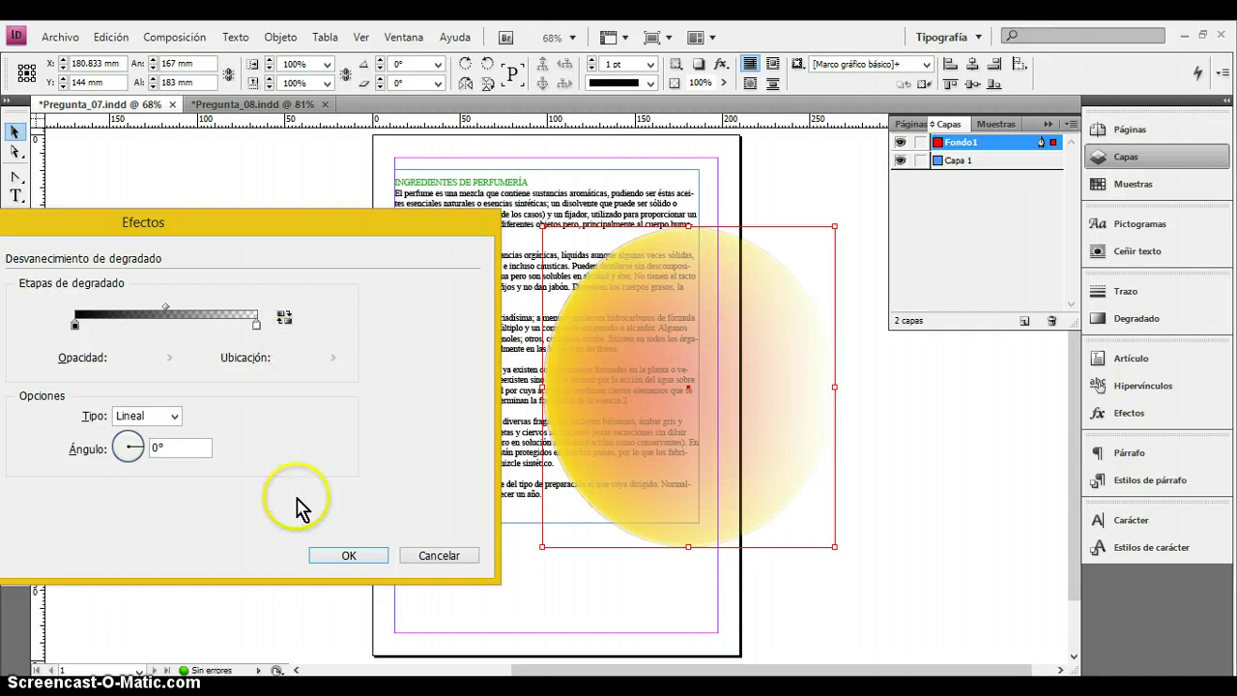
Try the Radial type for the ellipse's gradient feather and return it to Lineal.
left_click(334, 558)
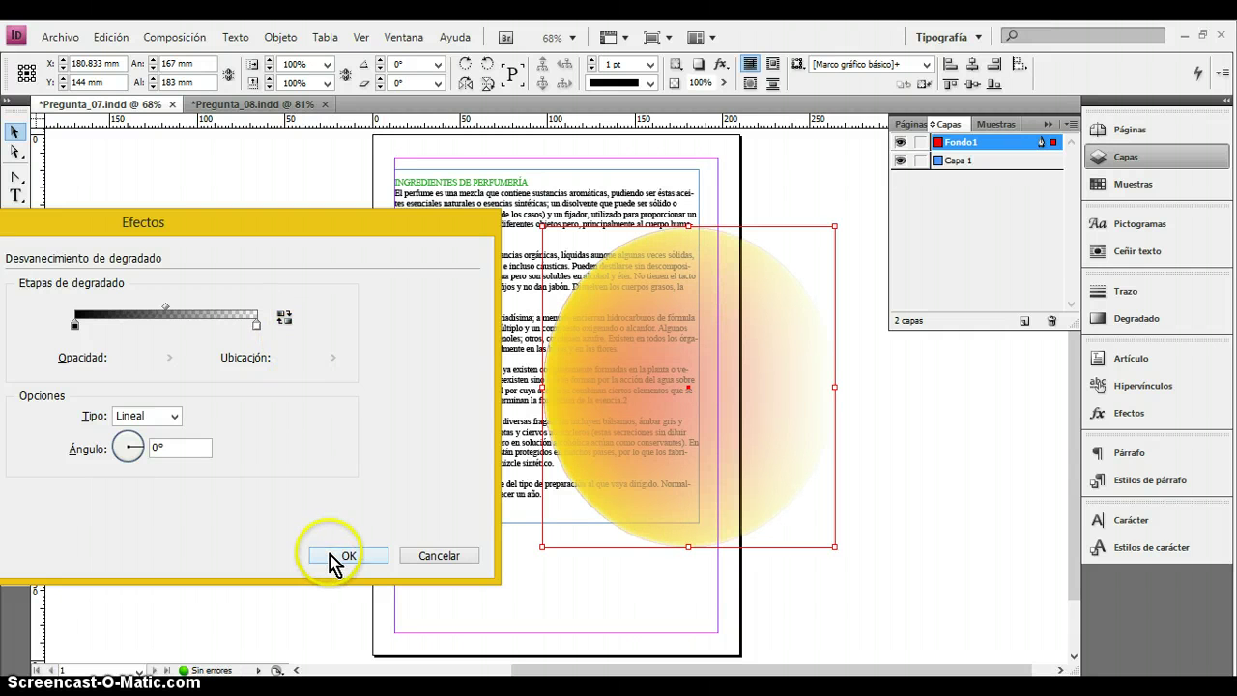
left_click(174, 415)
left_click(172, 449)
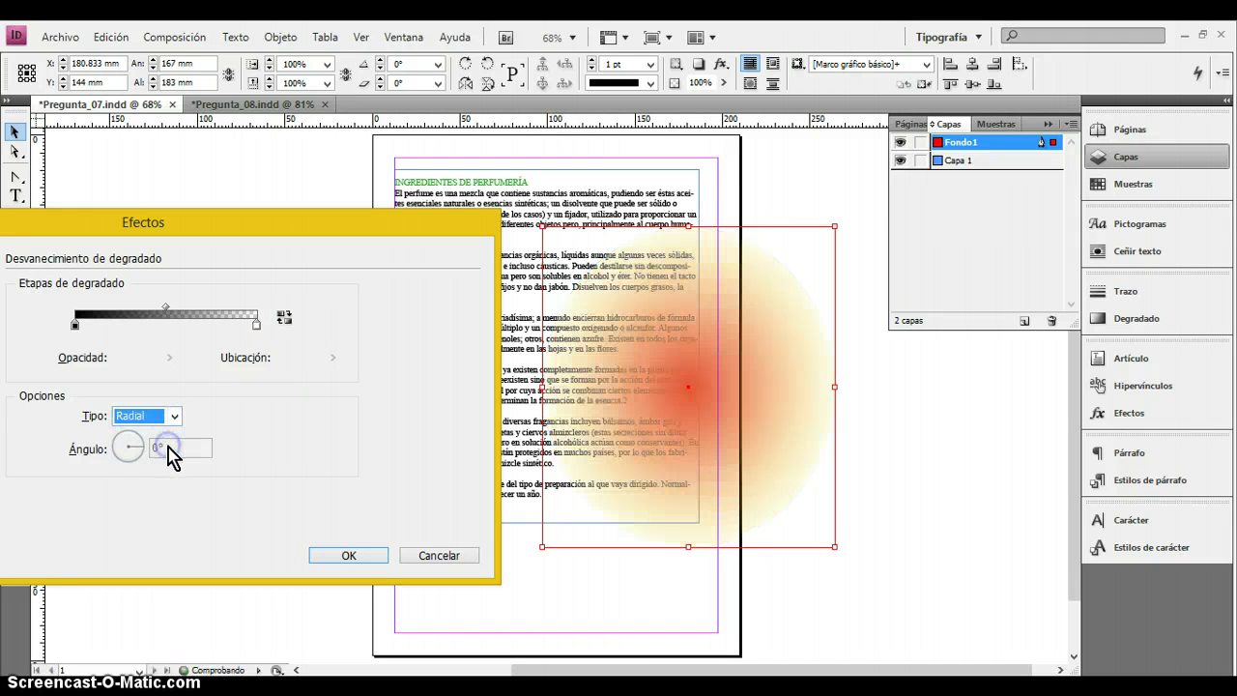
left_click(174, 416)
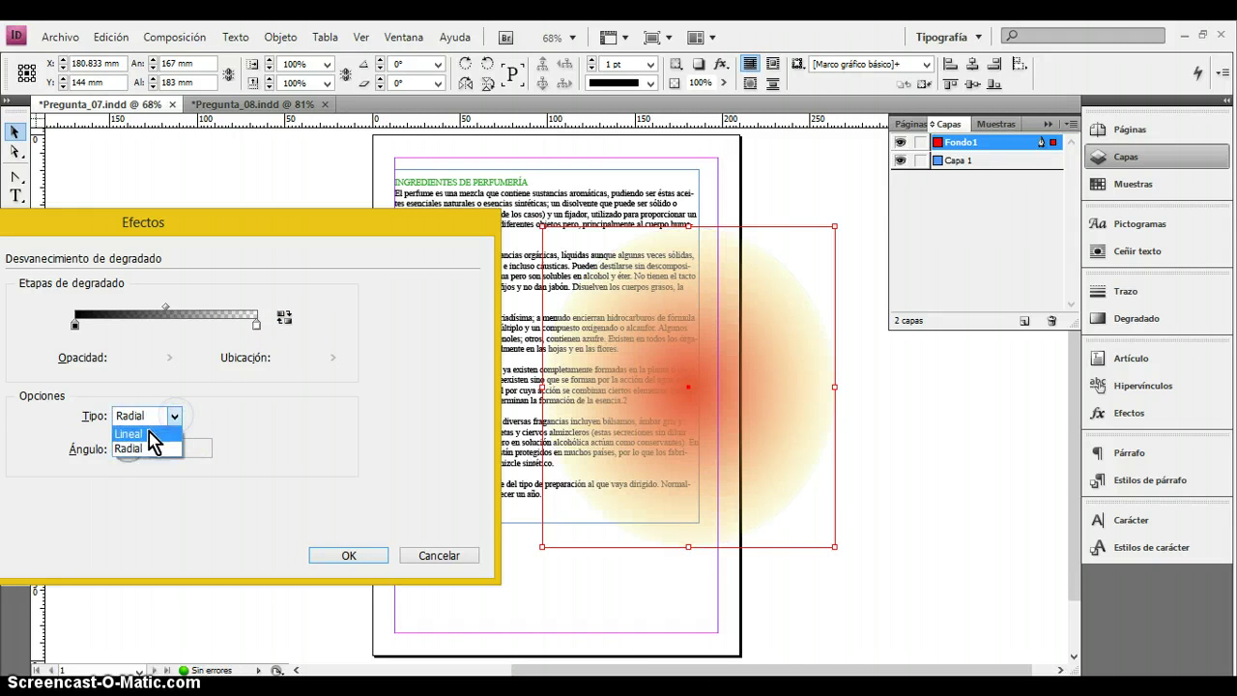
left_click(154, 428)
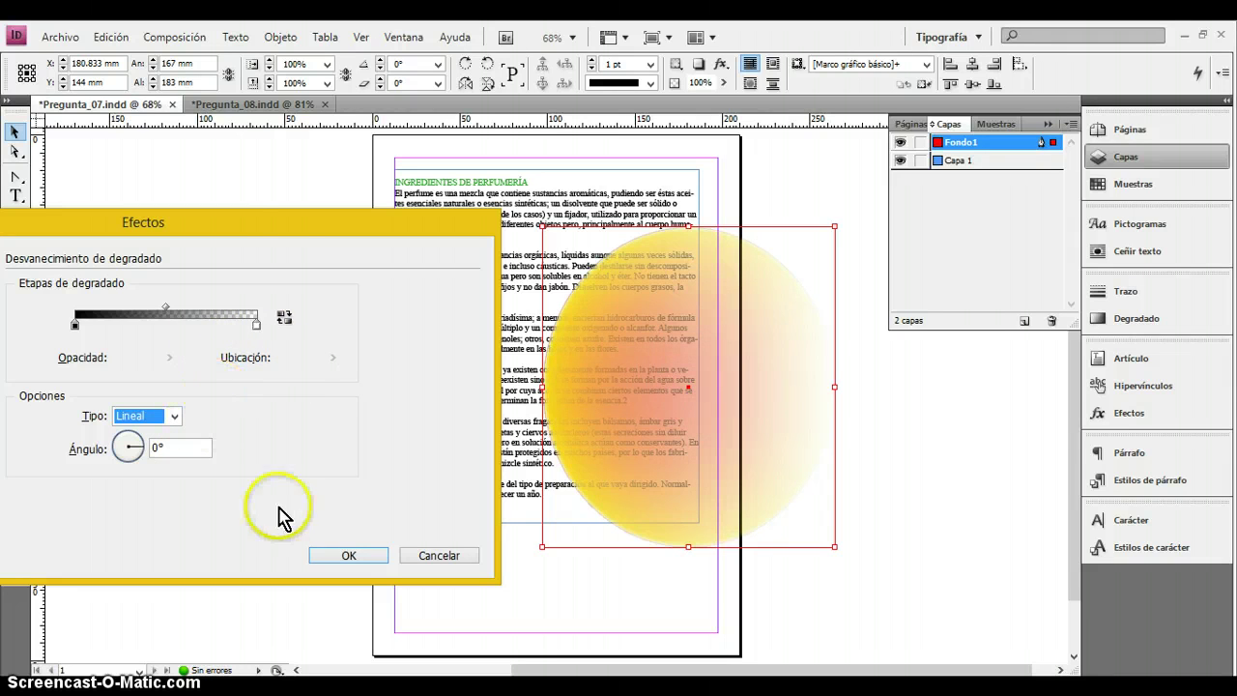
Compare the linear feather's inverted direction, restore the original direction and apply the effects to the ellipse.
left_click(284, 318)
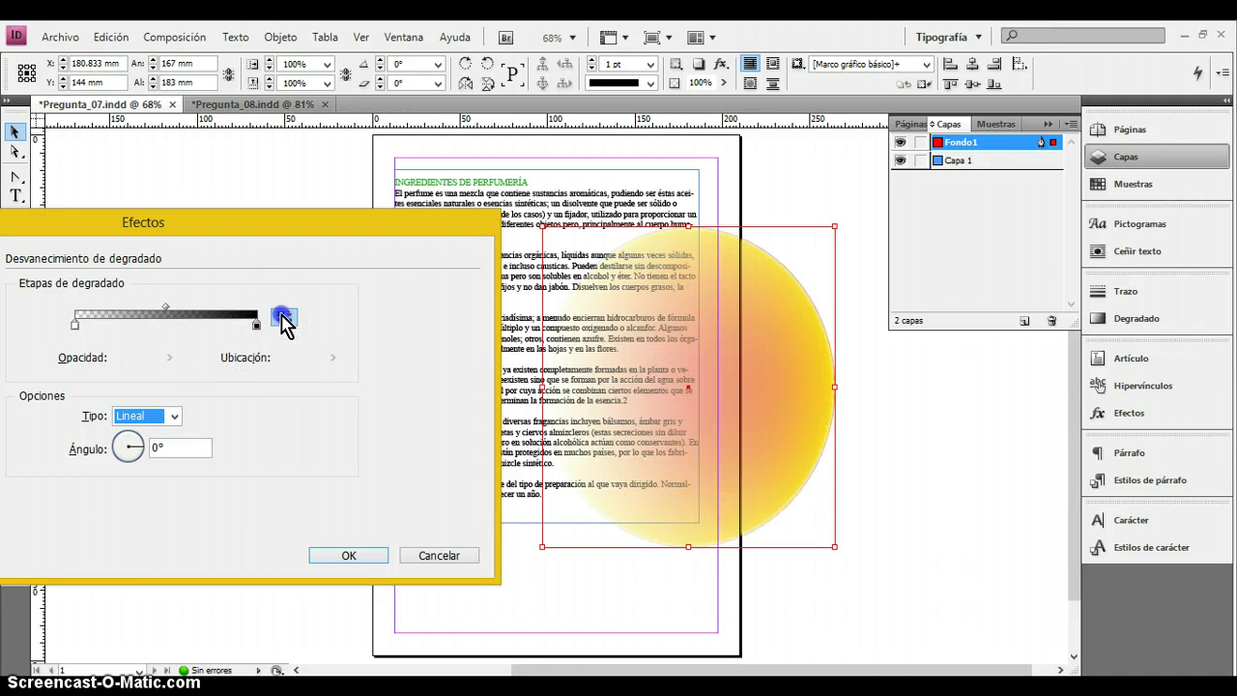
left_click(284, 317)
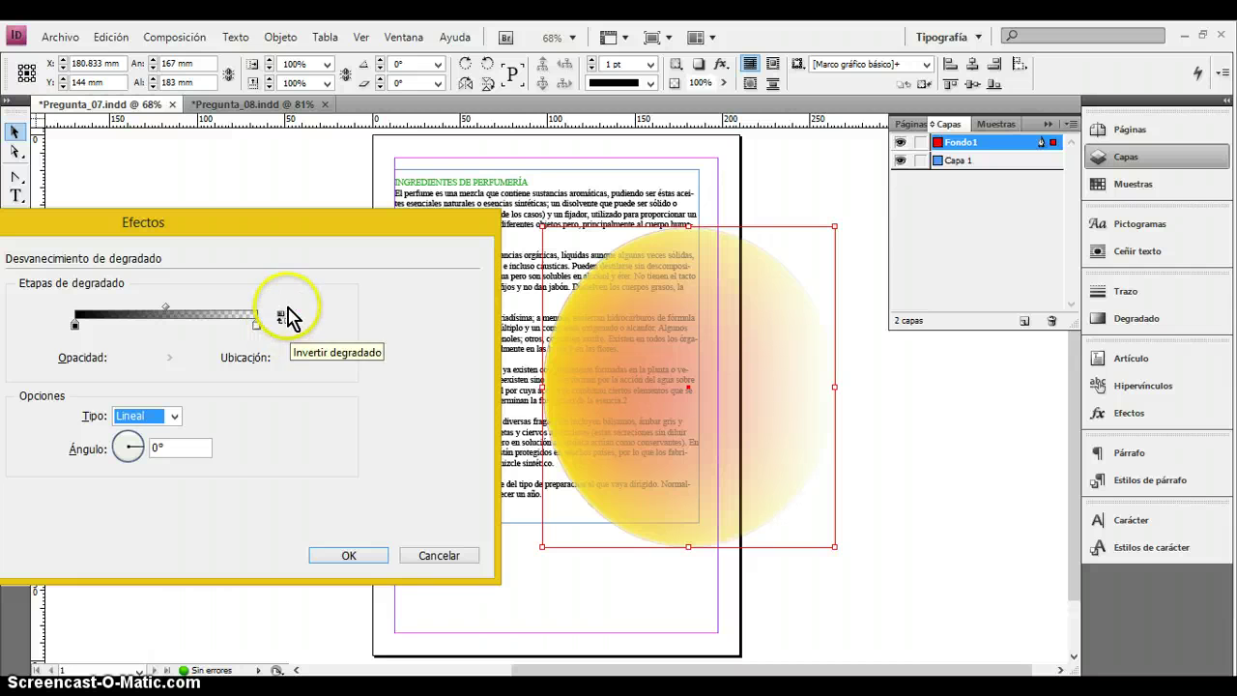
left_click(345, 556)
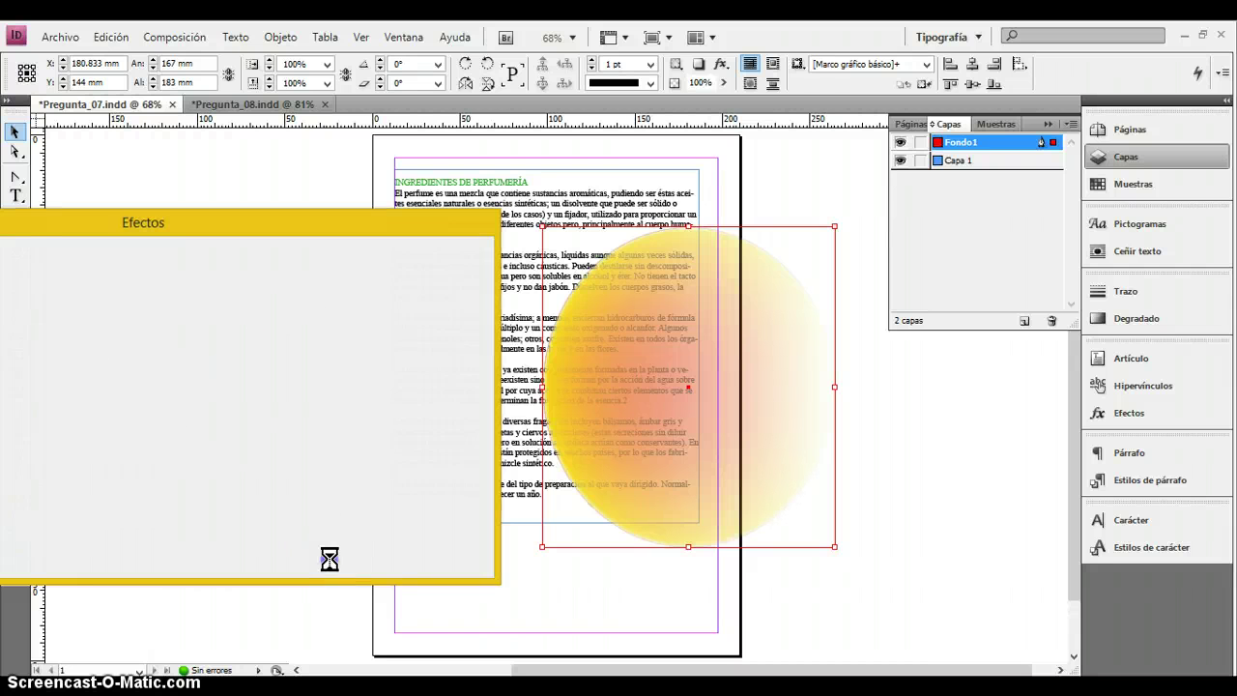
Enlarge the ellipse to about 184 × 191.5 mm and shift it to about X 186.5 mm, Y 148.5 mm.
left_click_drag(658, 364, 663, 360)
left_click_drag(837, 543, 866, 555)
left_click_drag(806, 449, 798, 454)
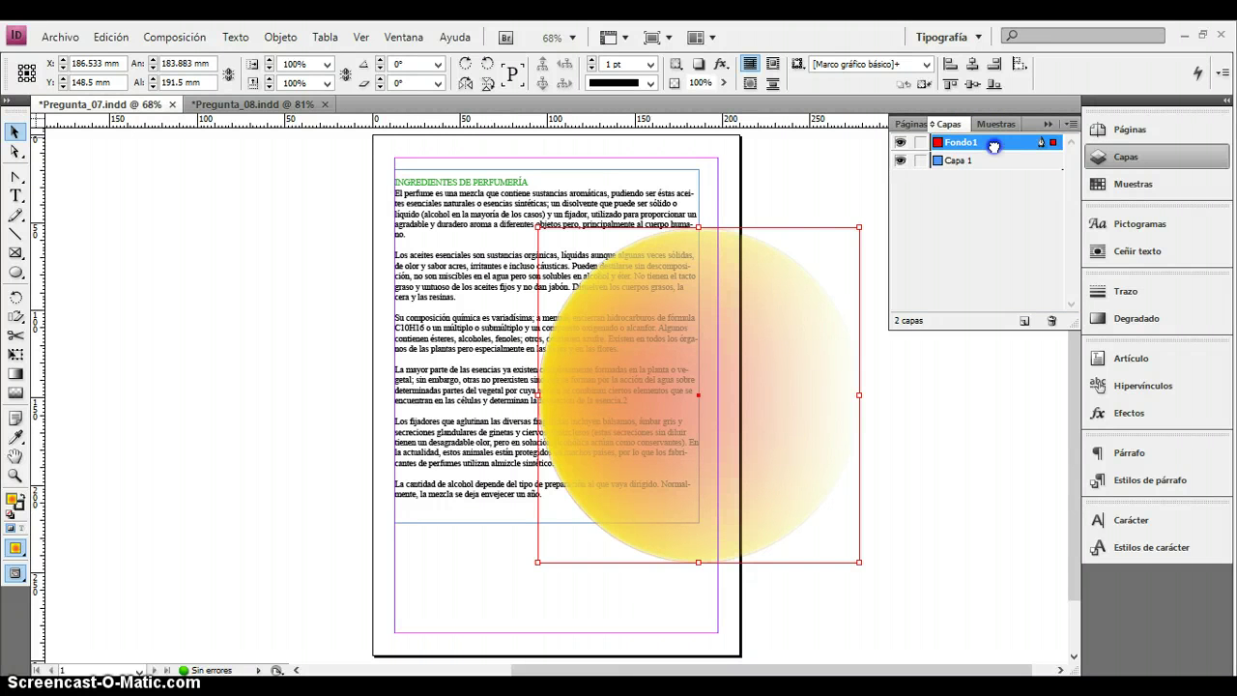
Place layer Fondo1 below Capa 1 and move the ellipse to about X 191.6 mm, Y 136.3 mm.
left_click_drag(995, 166, 996, 166)
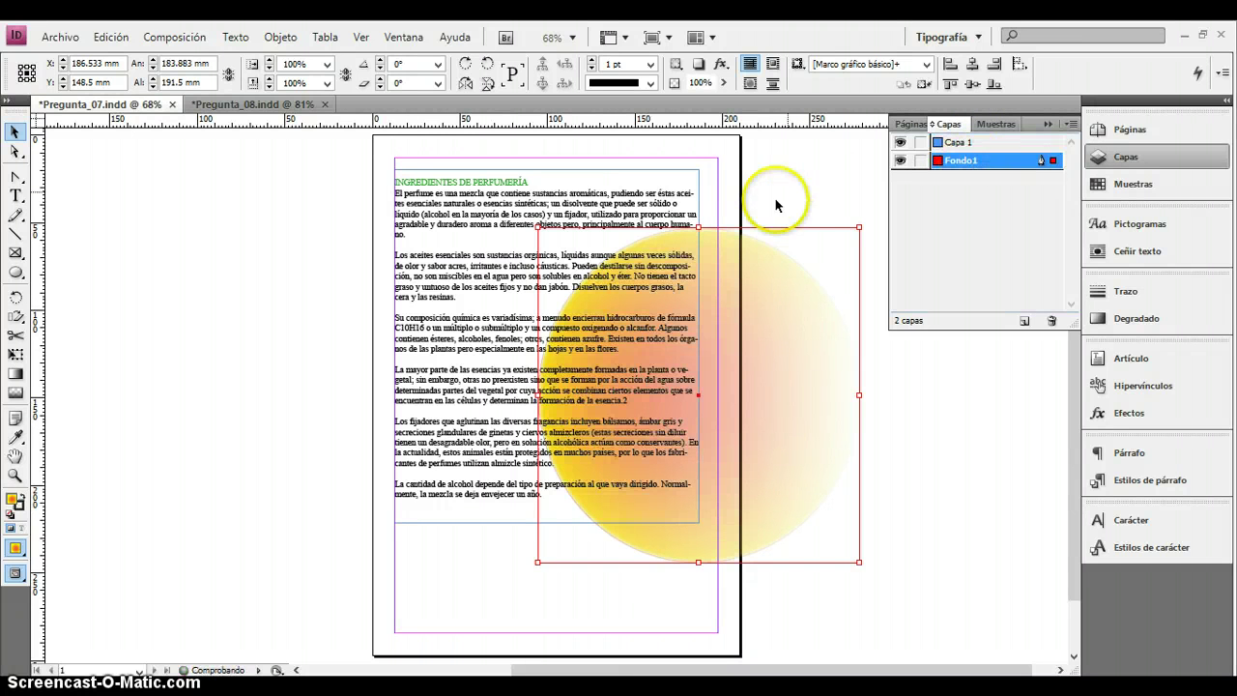
mouse_move(770, 271)
left_mouse_down()
mouse_move(801, 282)
mouse_move(781, 270)
left_mouse_up()
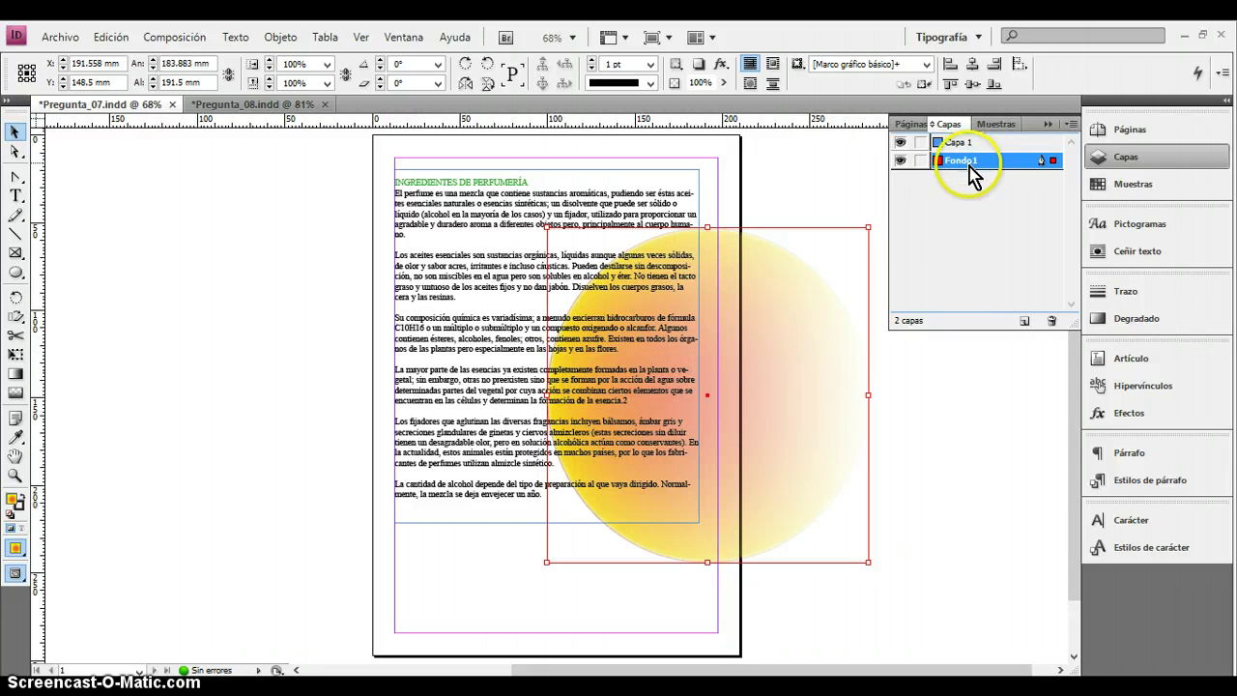
mouse_move(971, 176)
left_mouse_down()
mouse_move(980, 120)
mouse_move(970, 158)
mouse_move(984, 172)
left_mouse_up()
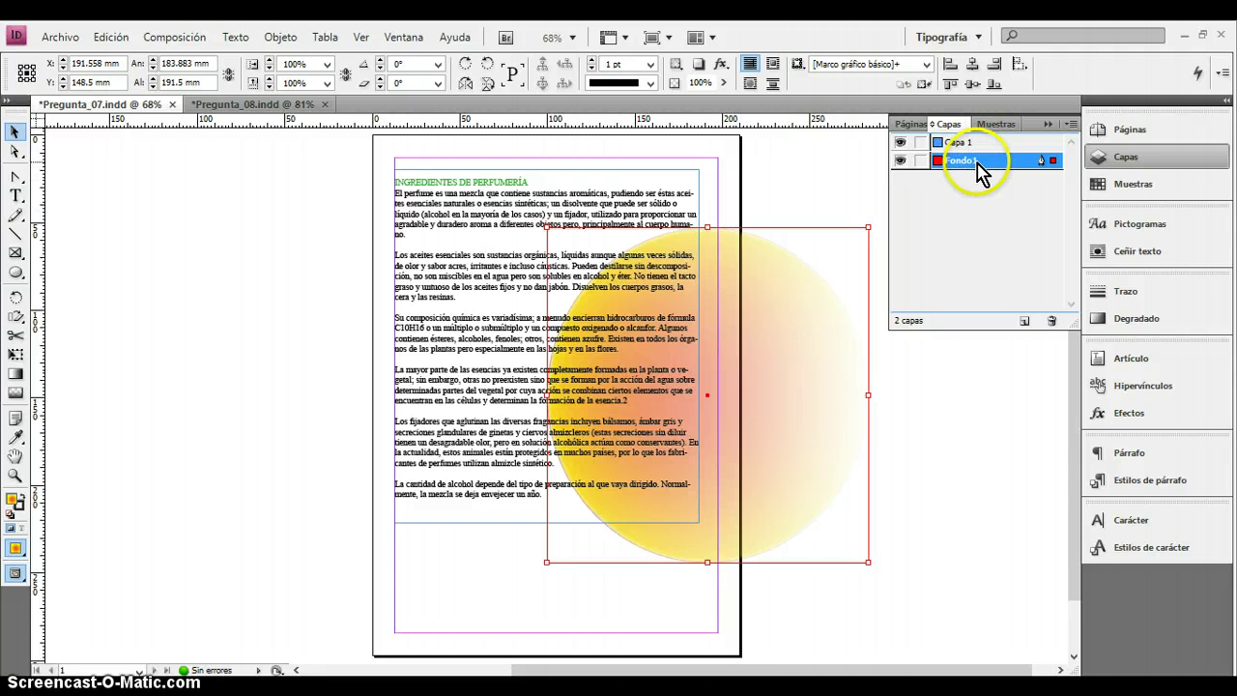
key("Return")
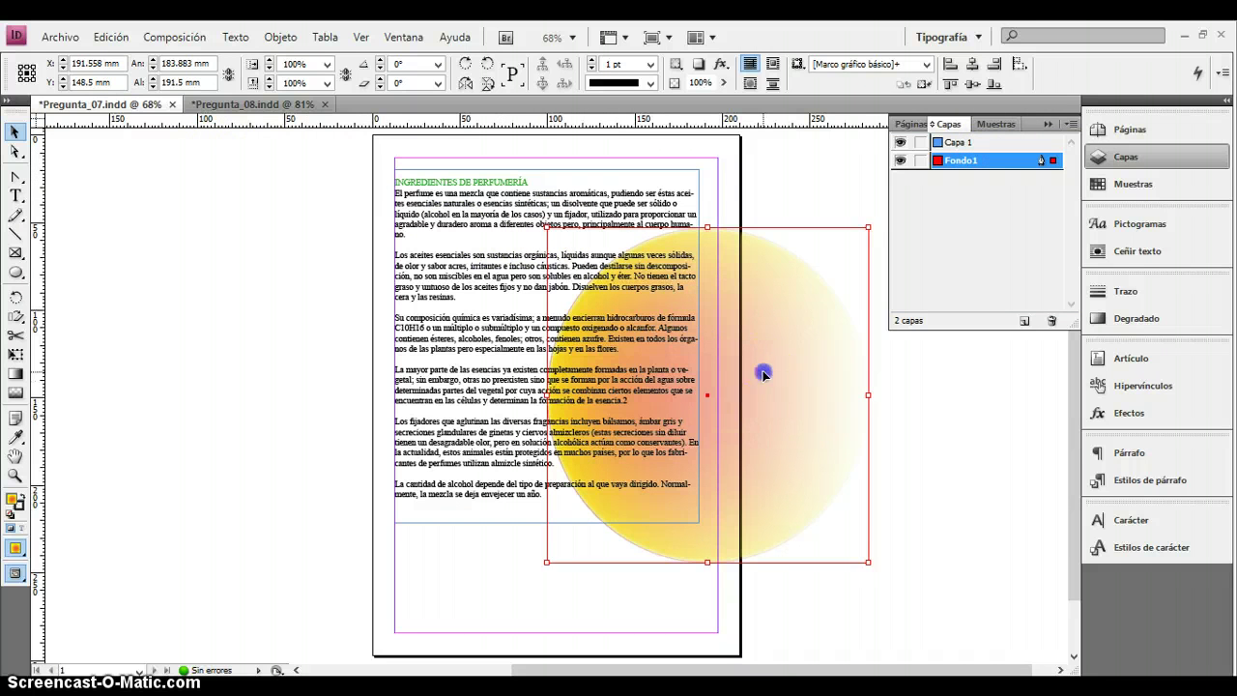
left_click_drag(763, 373, 762, 351)
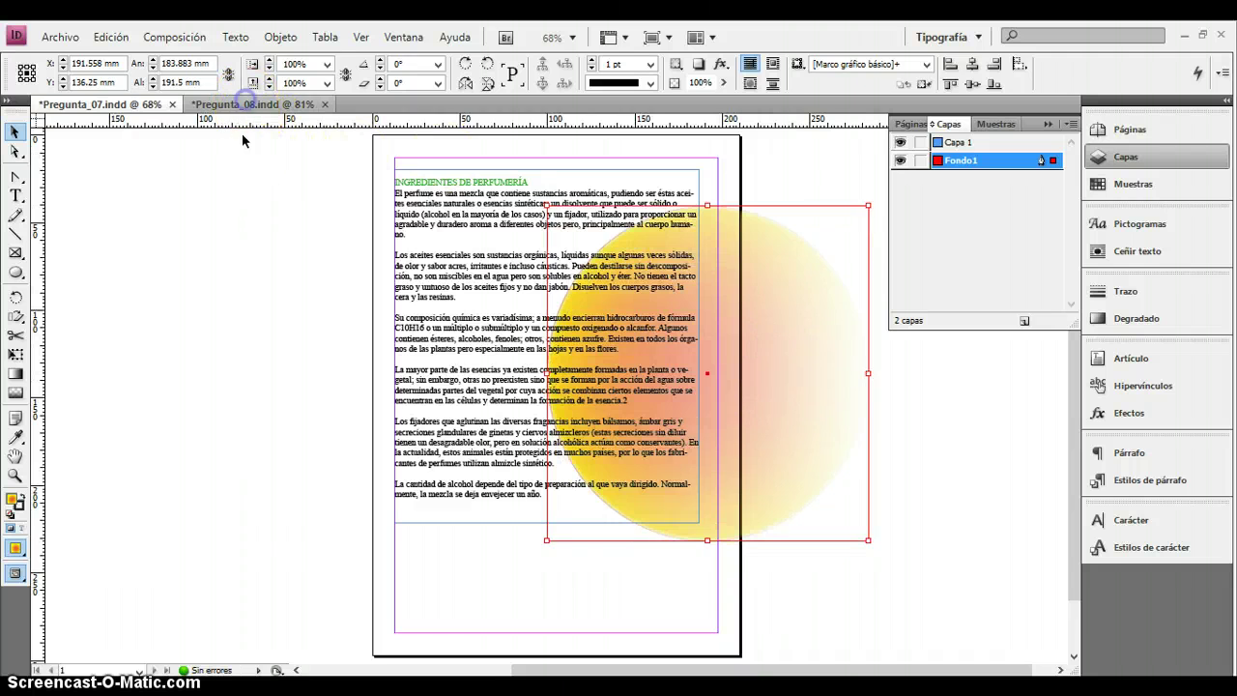
Switch to the Pregunta_08 document and check question 8's table requirements and sample in the PDF.
left_click(246, 102)
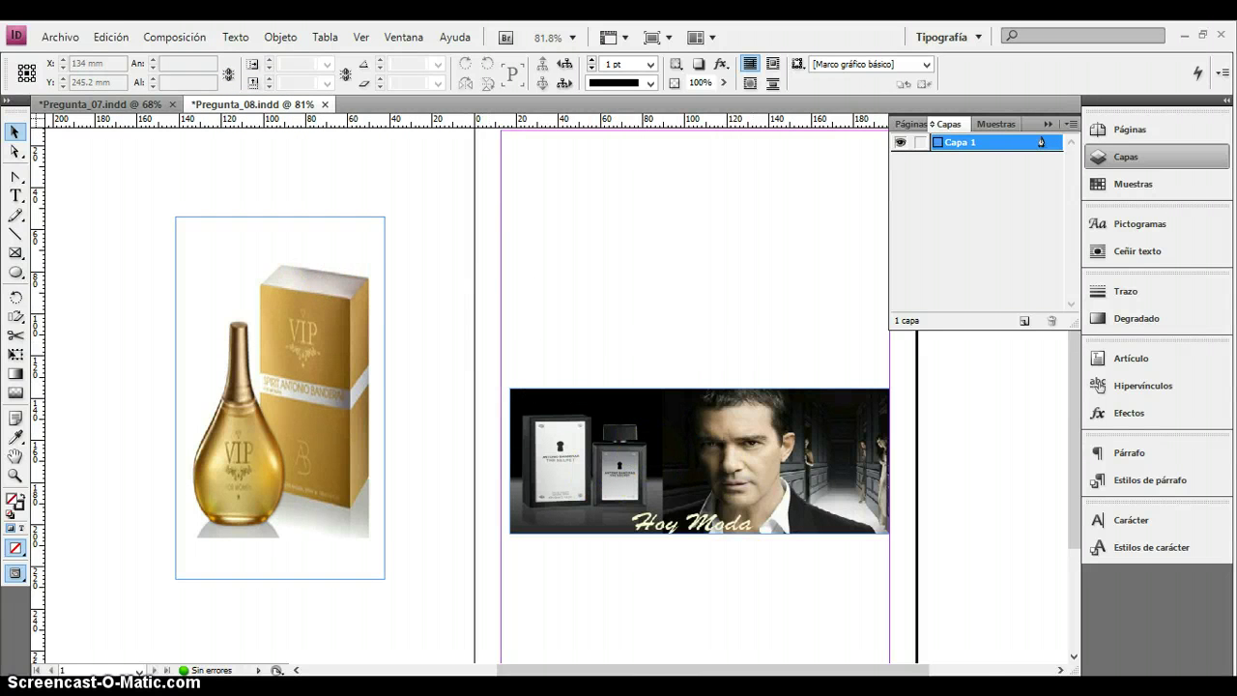
key("alt+Tab")
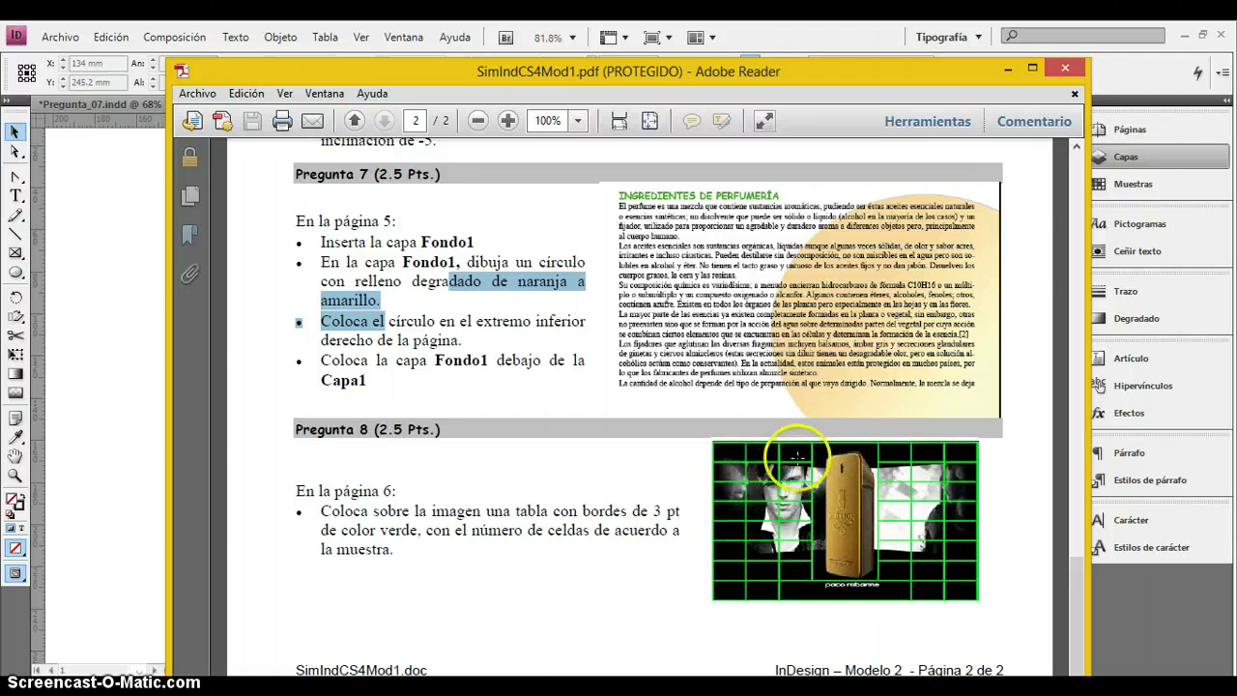
left_click(1009, 68)
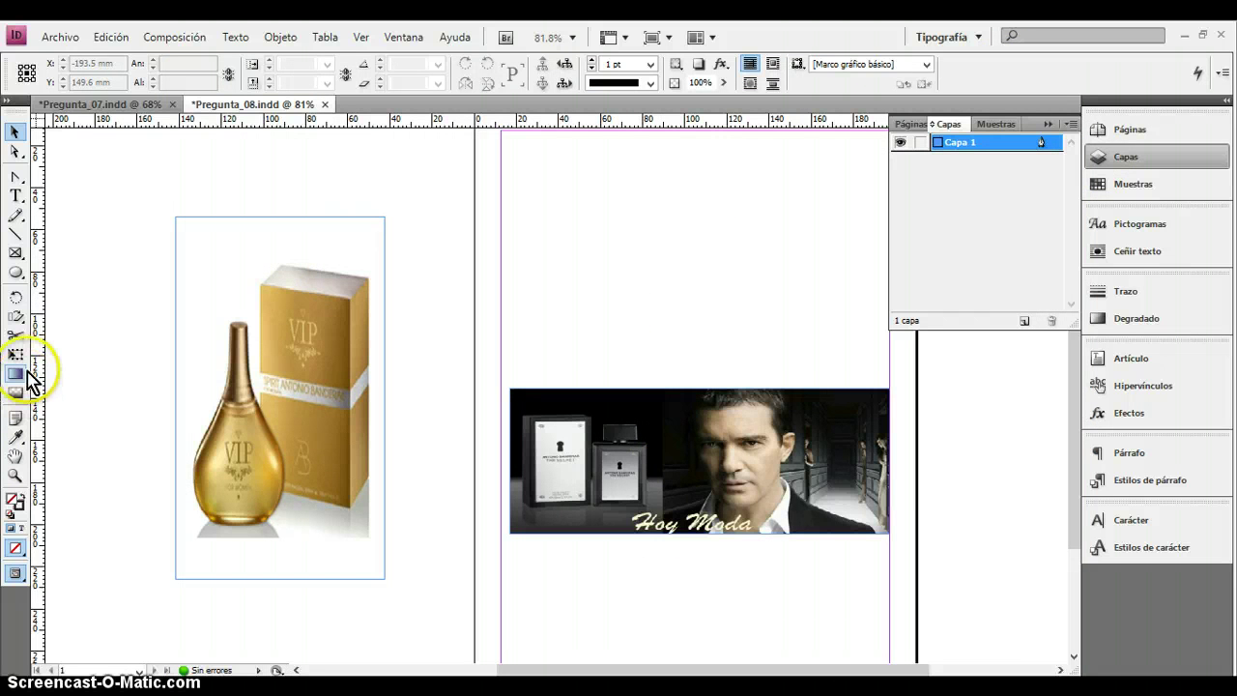
Draw a wide text frame in the empty area above the perfume banner image and place the text cursor in it.
left_click(17, 198)
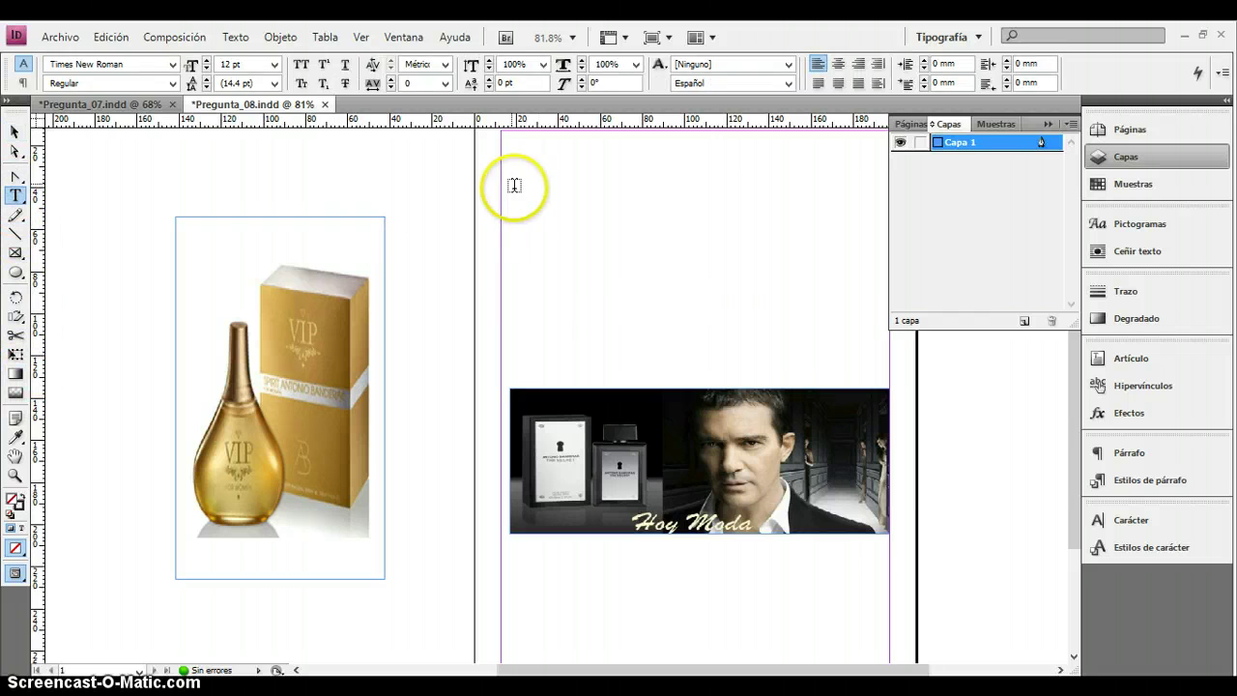
left_click_drag(509, 180, 866, 323)
left_click(635, 213)
left_click(537, 210)
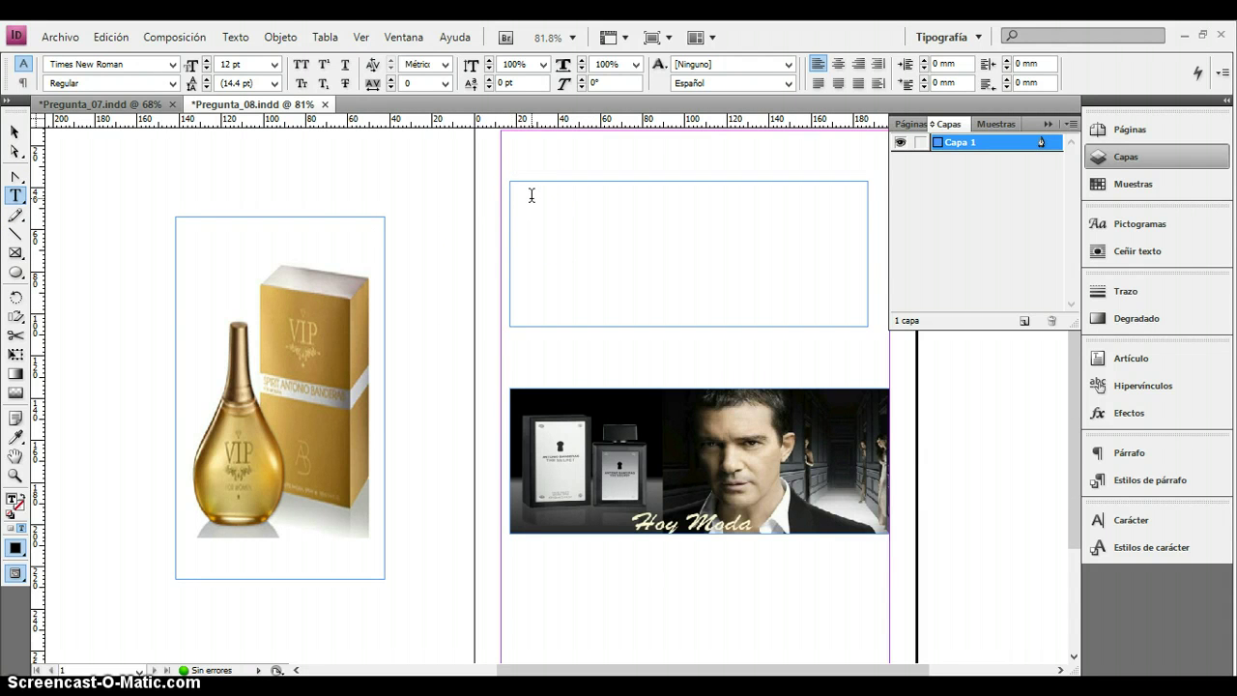
Insert a table with 8 body rows and 8 columns into the empty text frame.
left_click(326, 39)
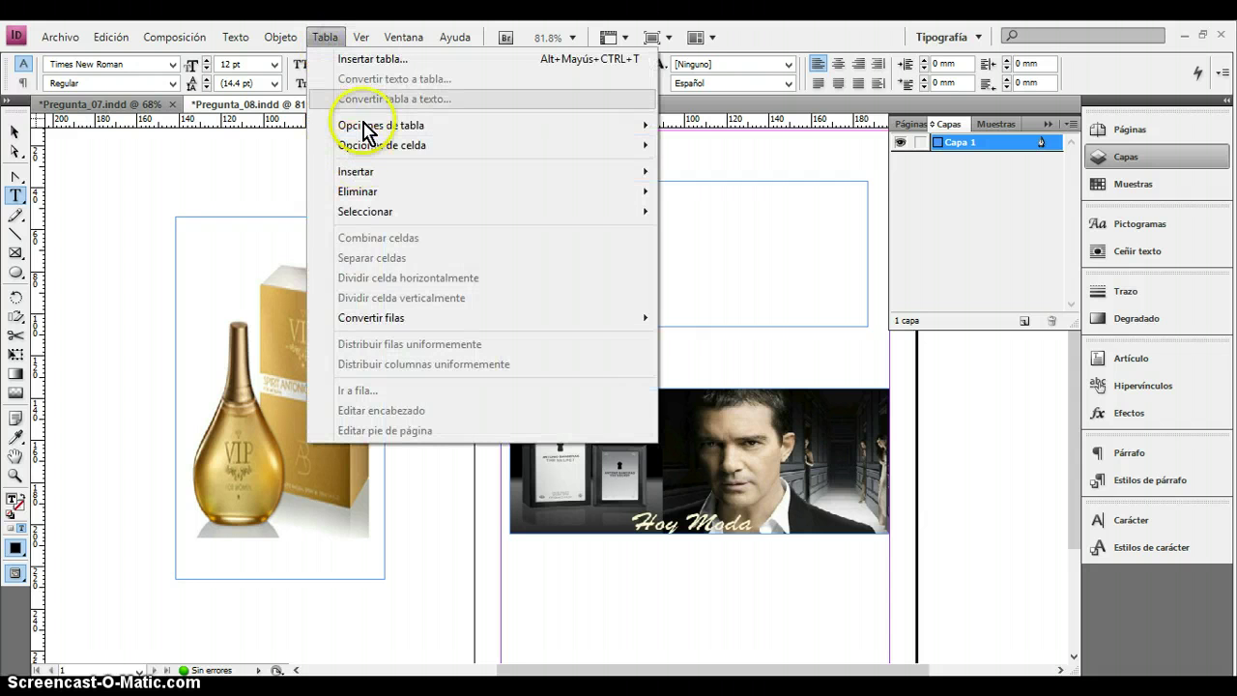
left_click(367, 59)
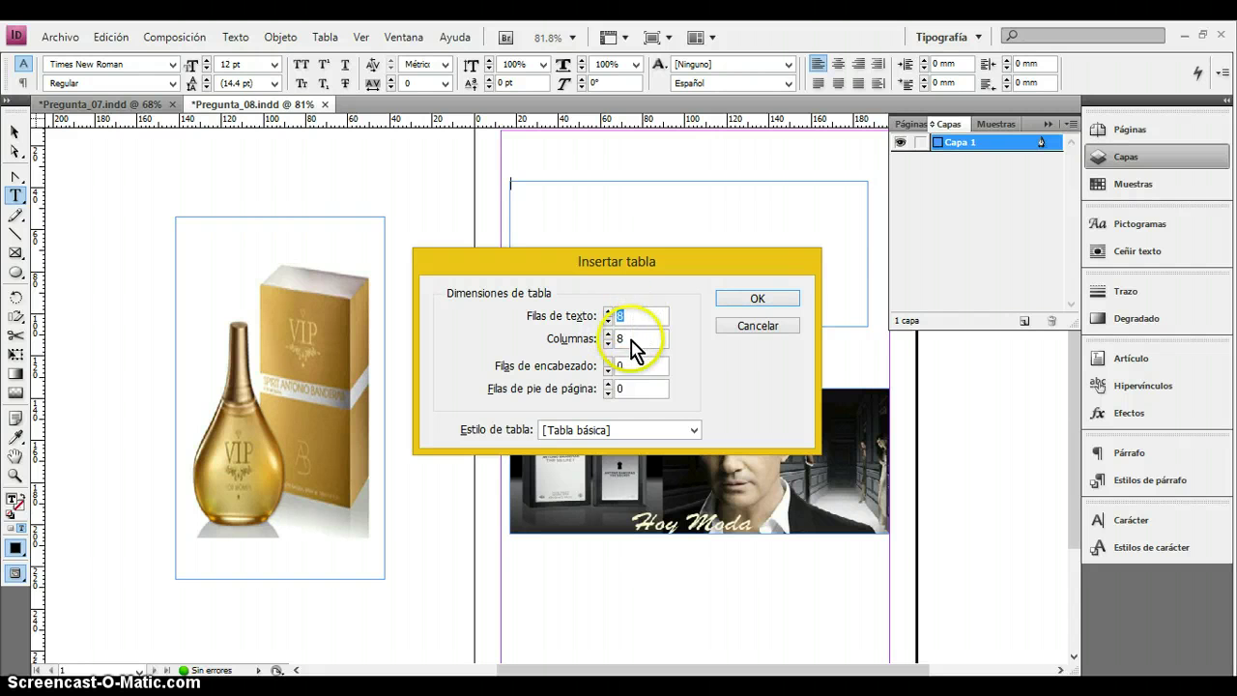
left_click(607, 342)
left_click(606, 342)
left_click(607, 342)
left_click(607, 342)
left_click(607, 342)
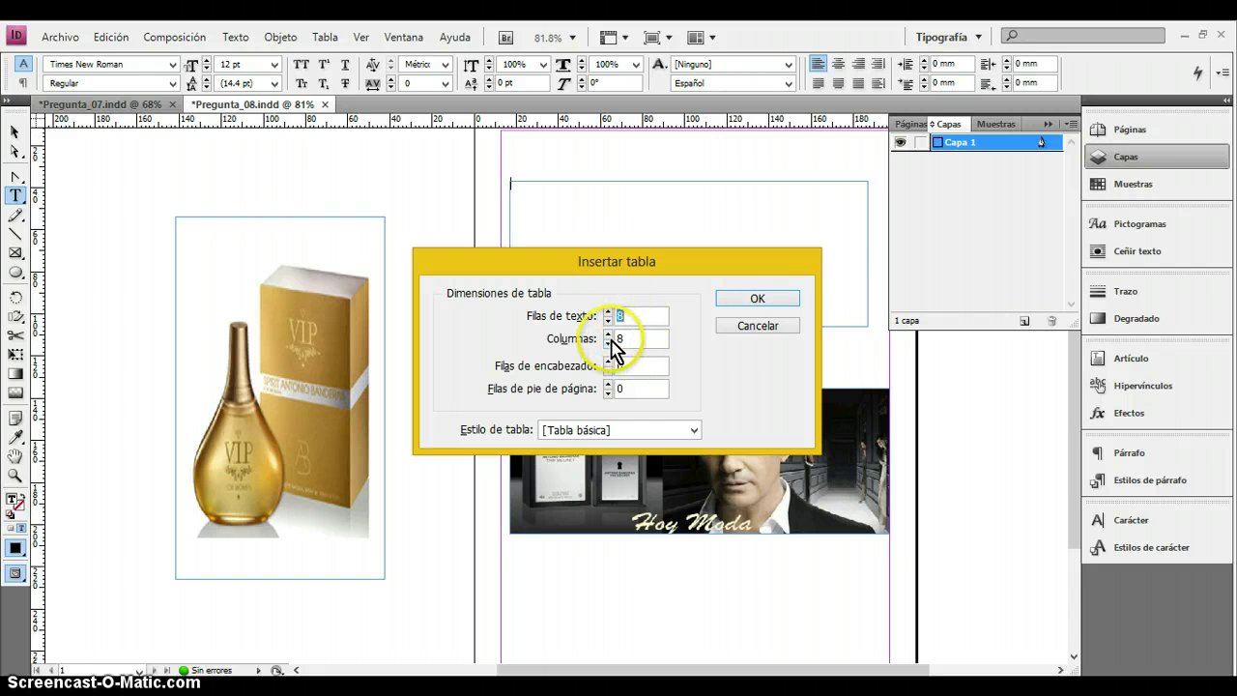
left_click(750, 299)
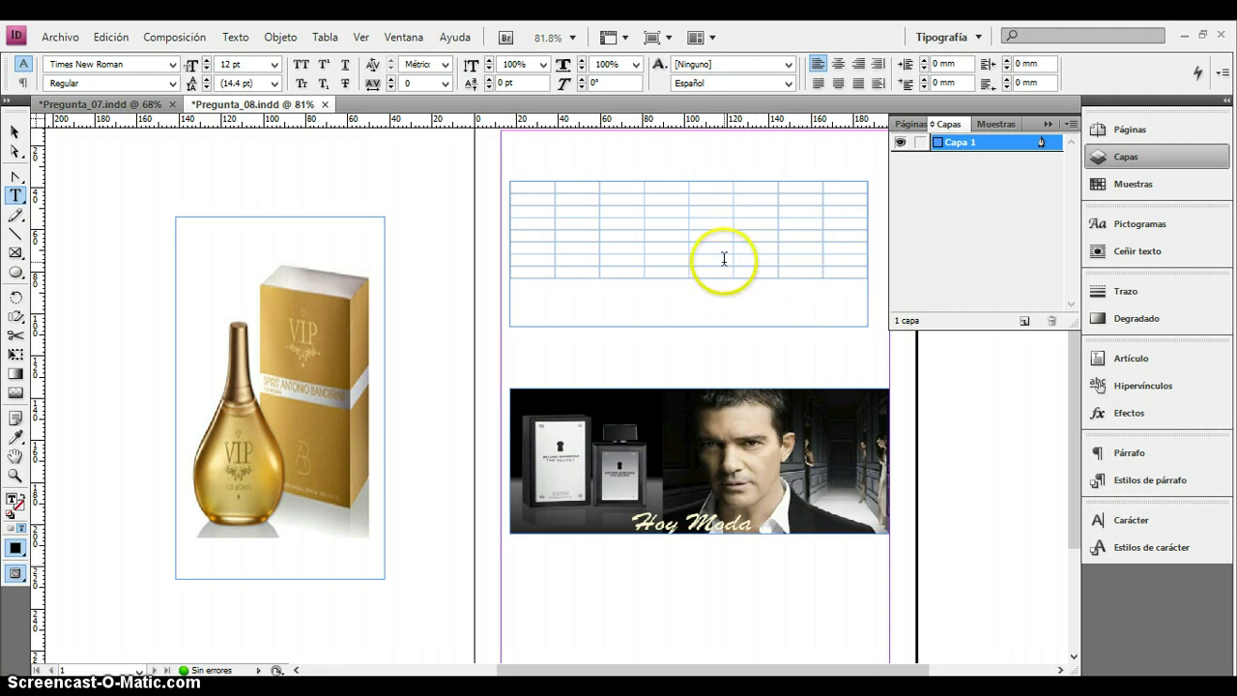
Move the table's frame onto the perfume banner image and widen it to about 180.3 mm.
left_click(15, 132)
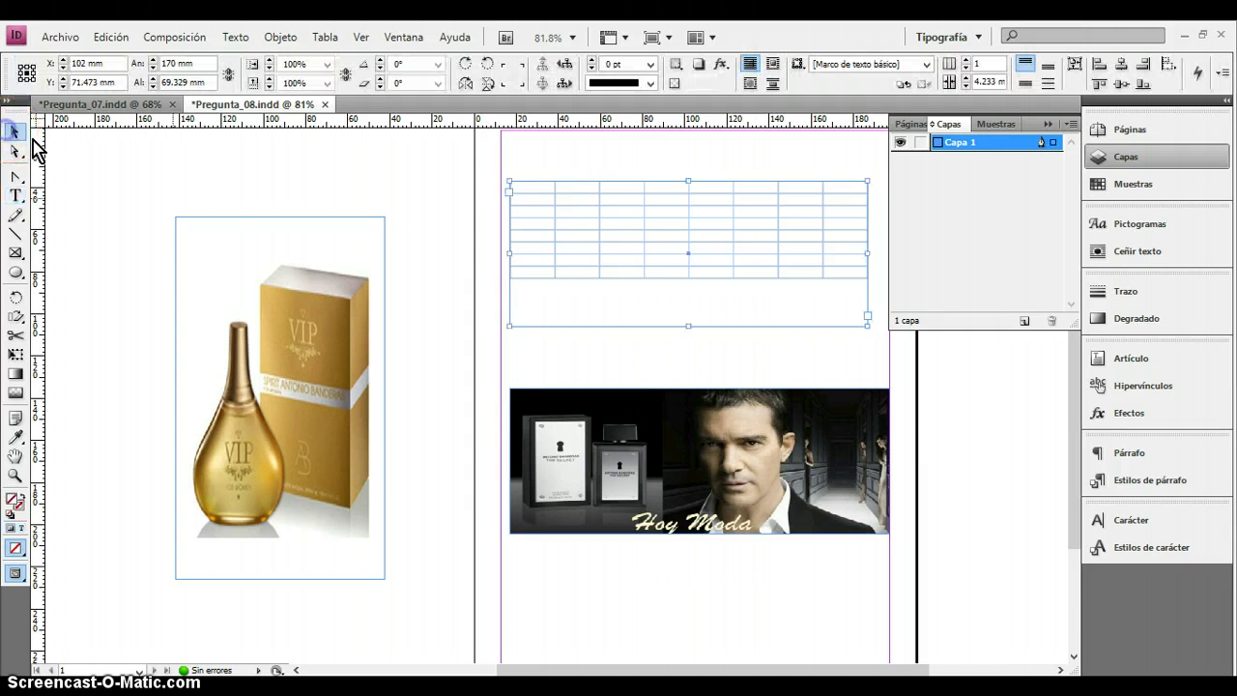
left_click_drag(601, 180, 590, 389)
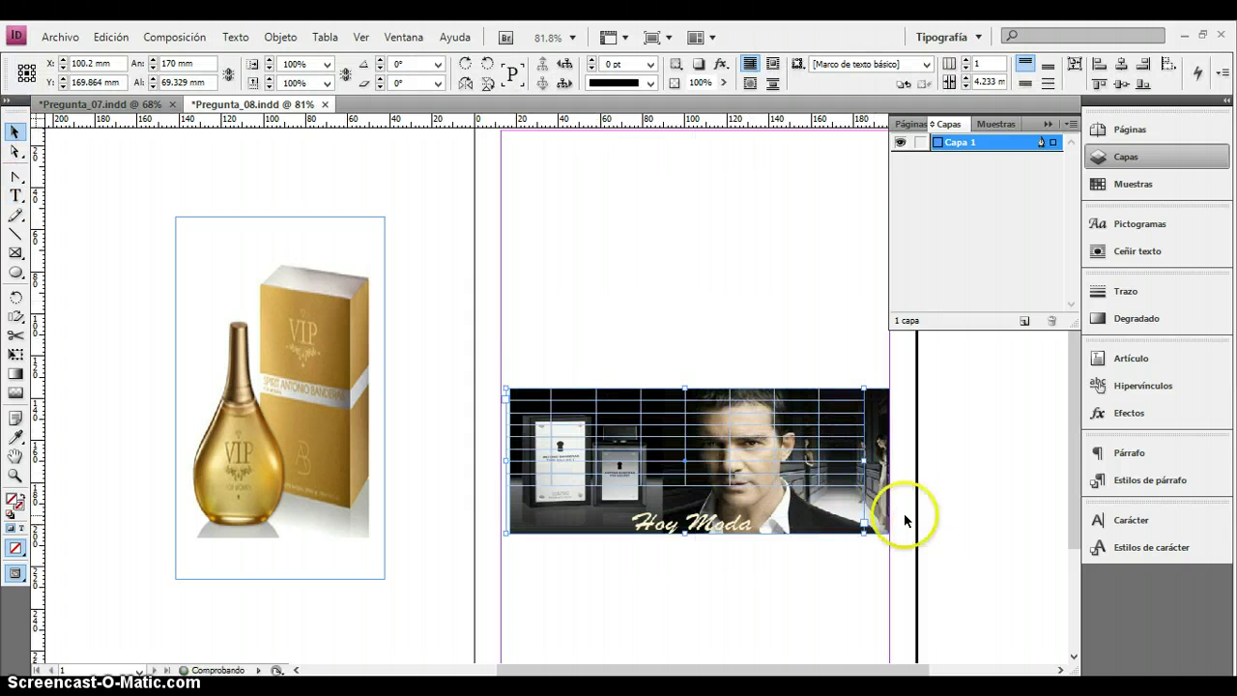
left_click_drag(865, 534, 885, 533)
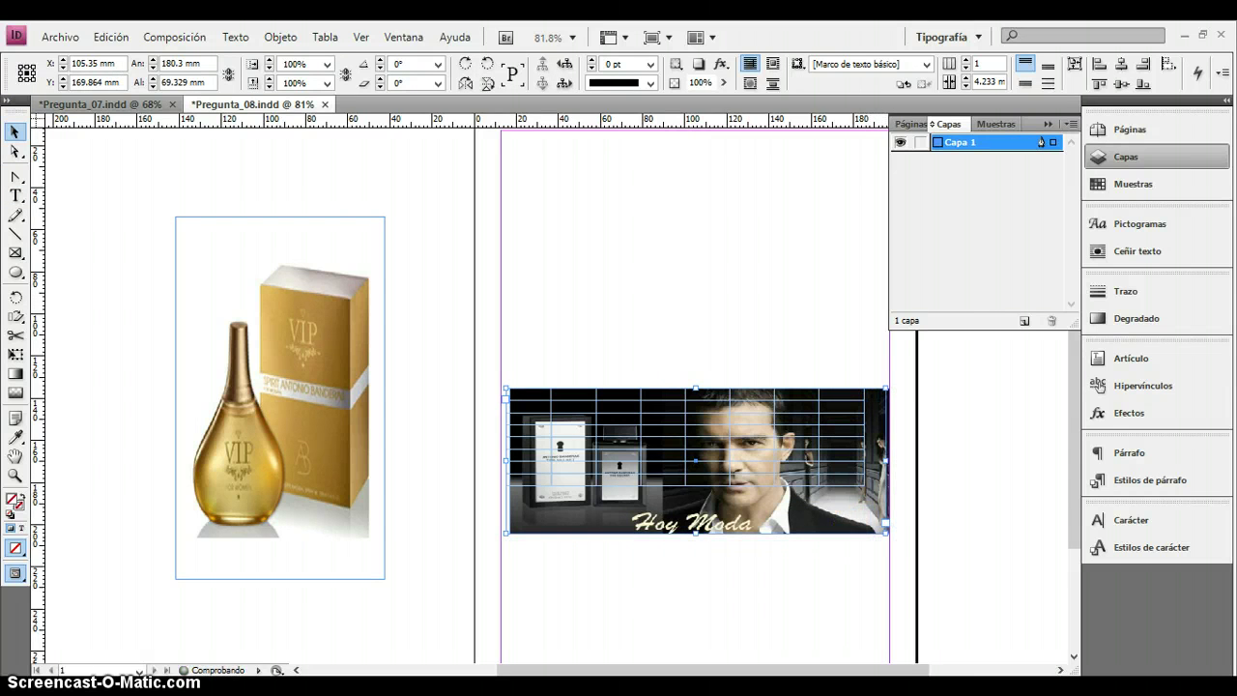
Check question 8's table sample in the PDF, and try to stretch the table's lower rows down over the banner image.
key("alt+Tab")
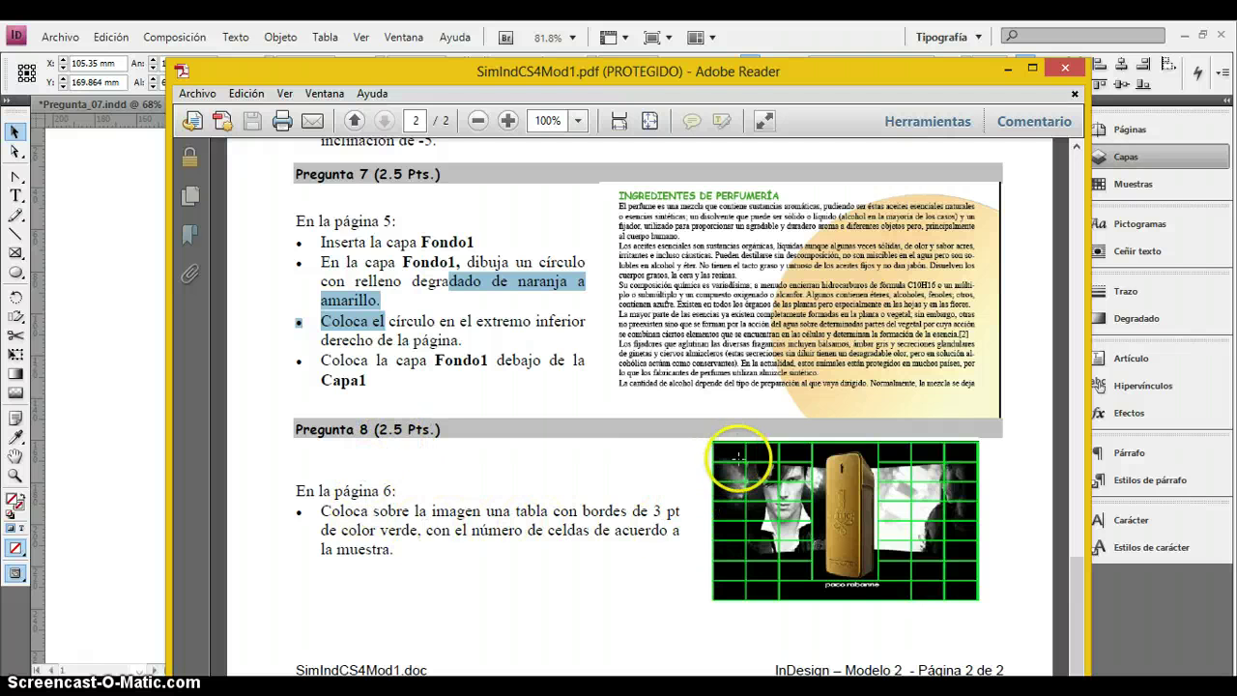
left_click(1008, 70)
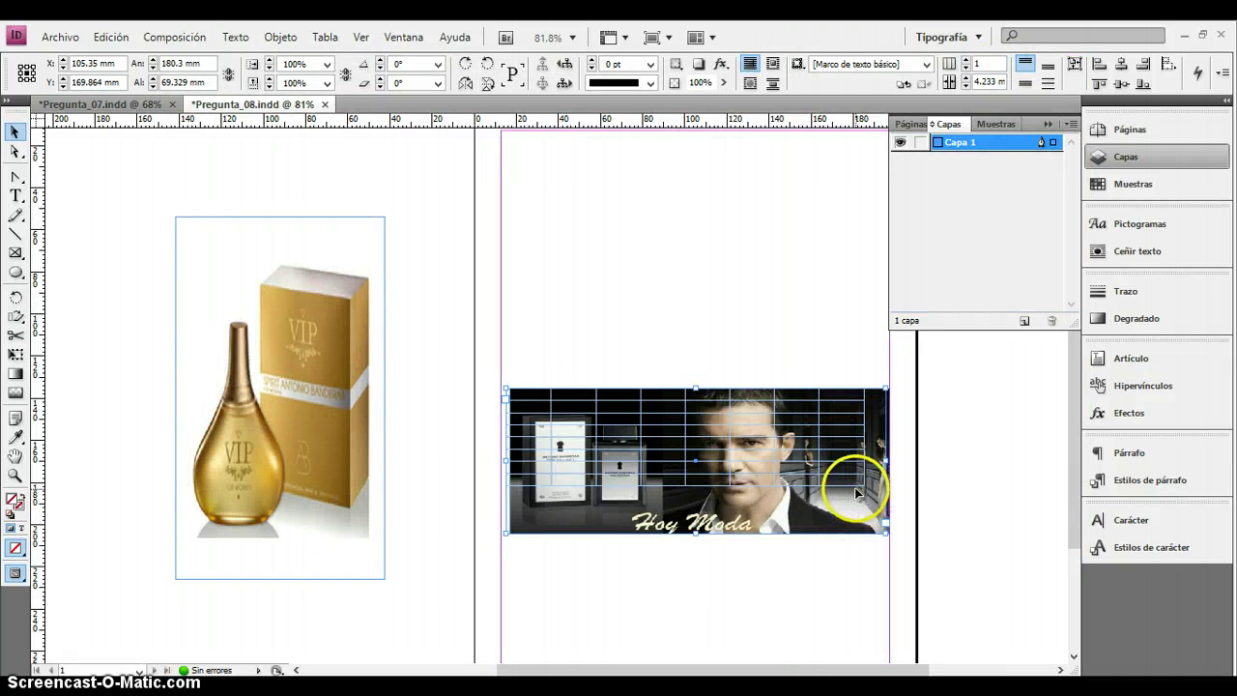
left_click(16, 196)
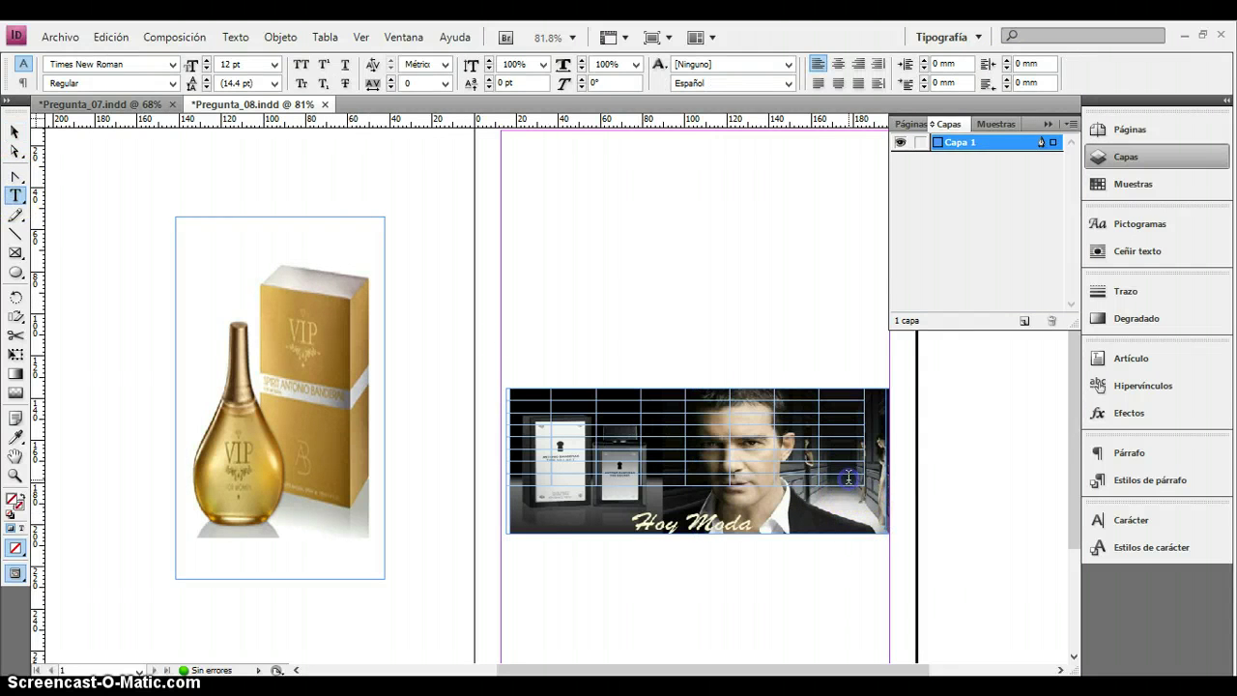
left_click_drag(859, 483, 863, 527)
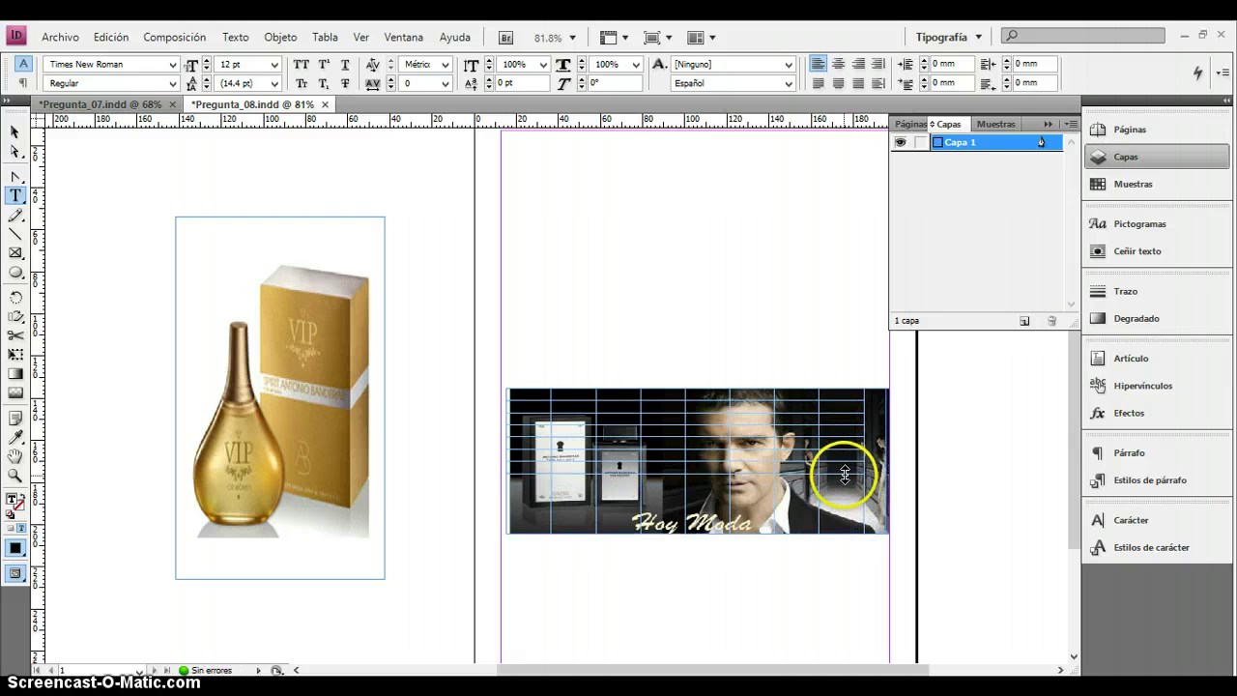
left_click_drag(845, 474, 852, 505)
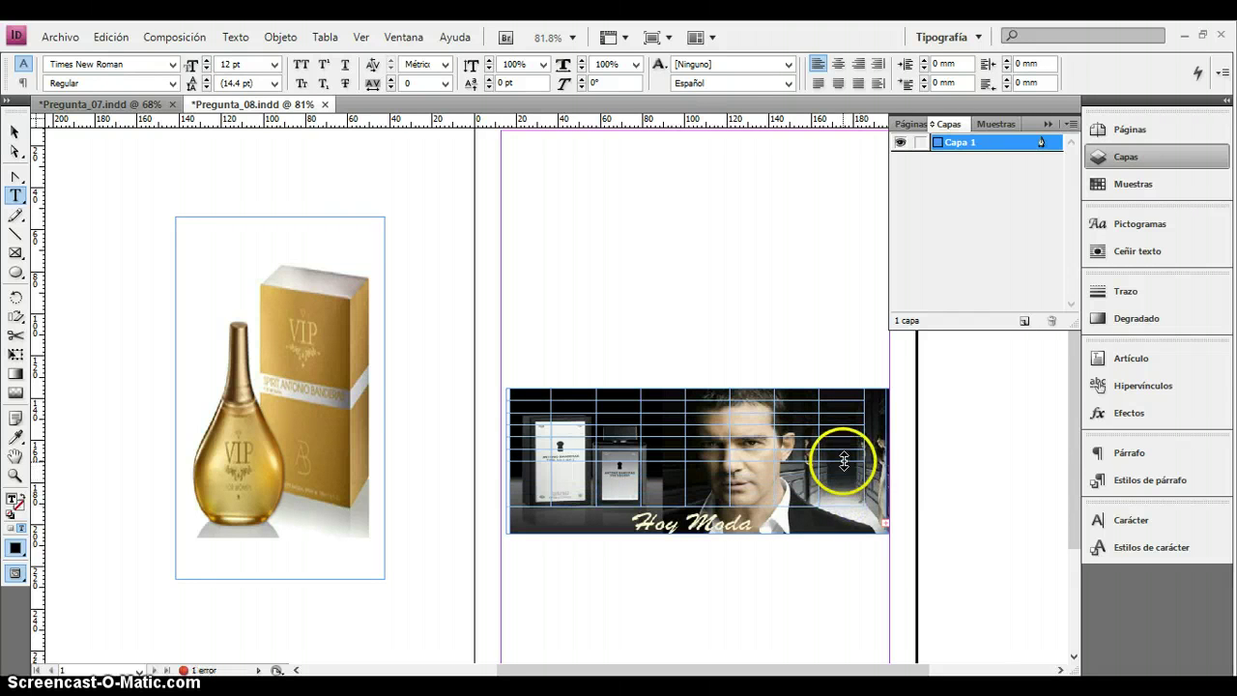
Undo the last row height changes in the table.
left_click(15, 132)
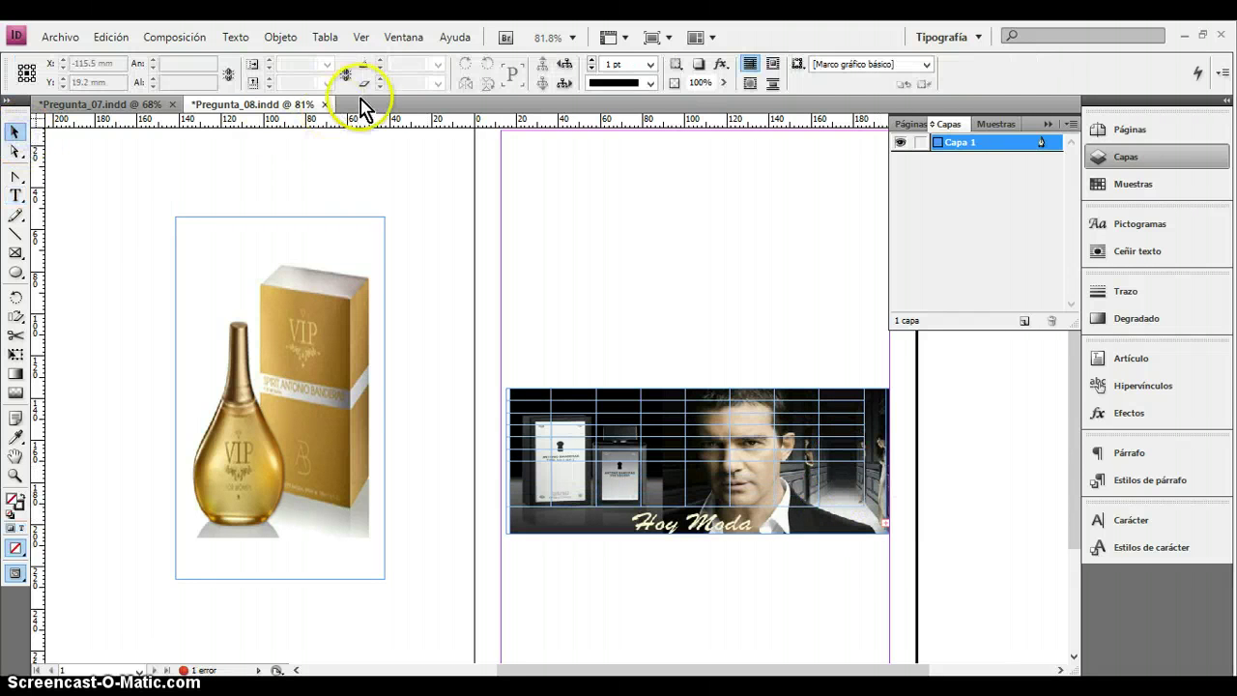
left_click(101, 44)
left_click(122, 58)
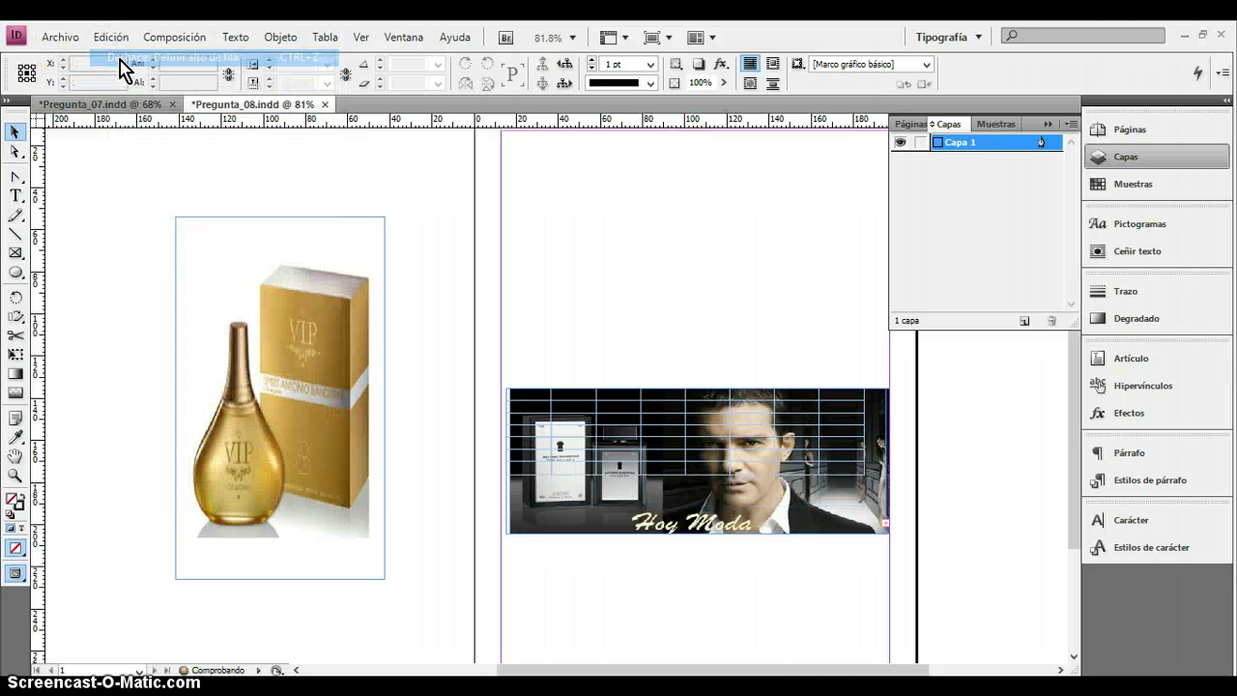
left_click(119, 43)
left_click(120, 53)
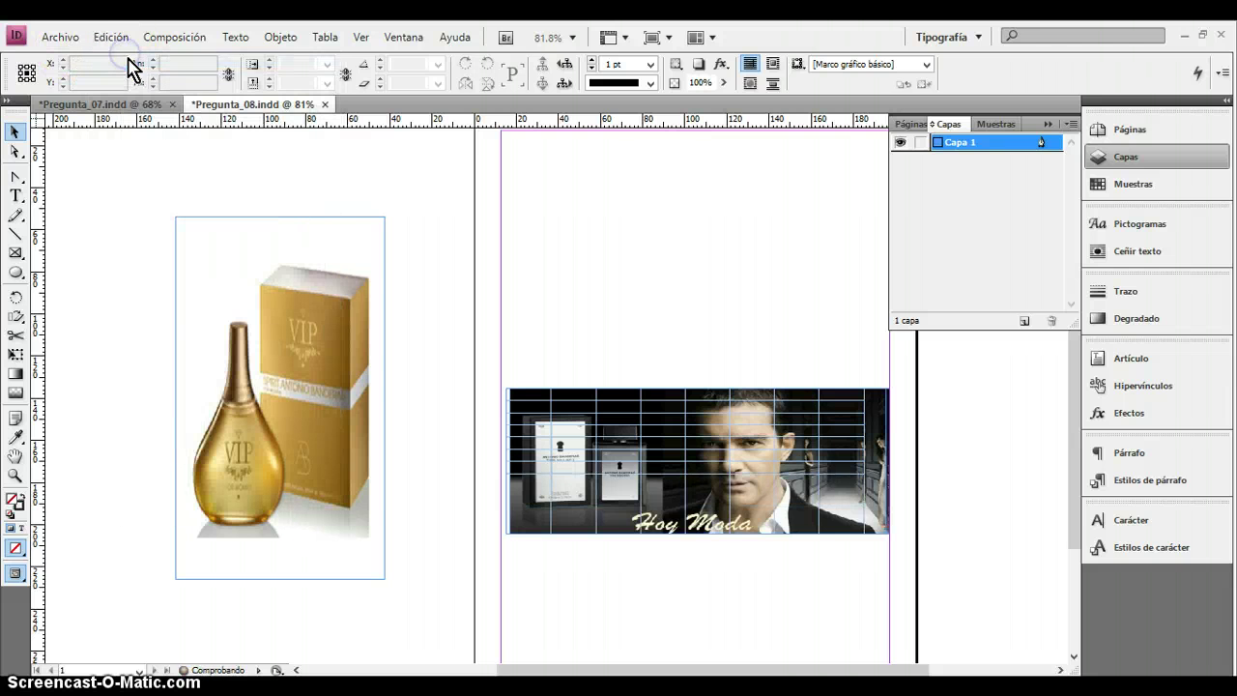
left_click(119, 39)
left_click(120, 54)
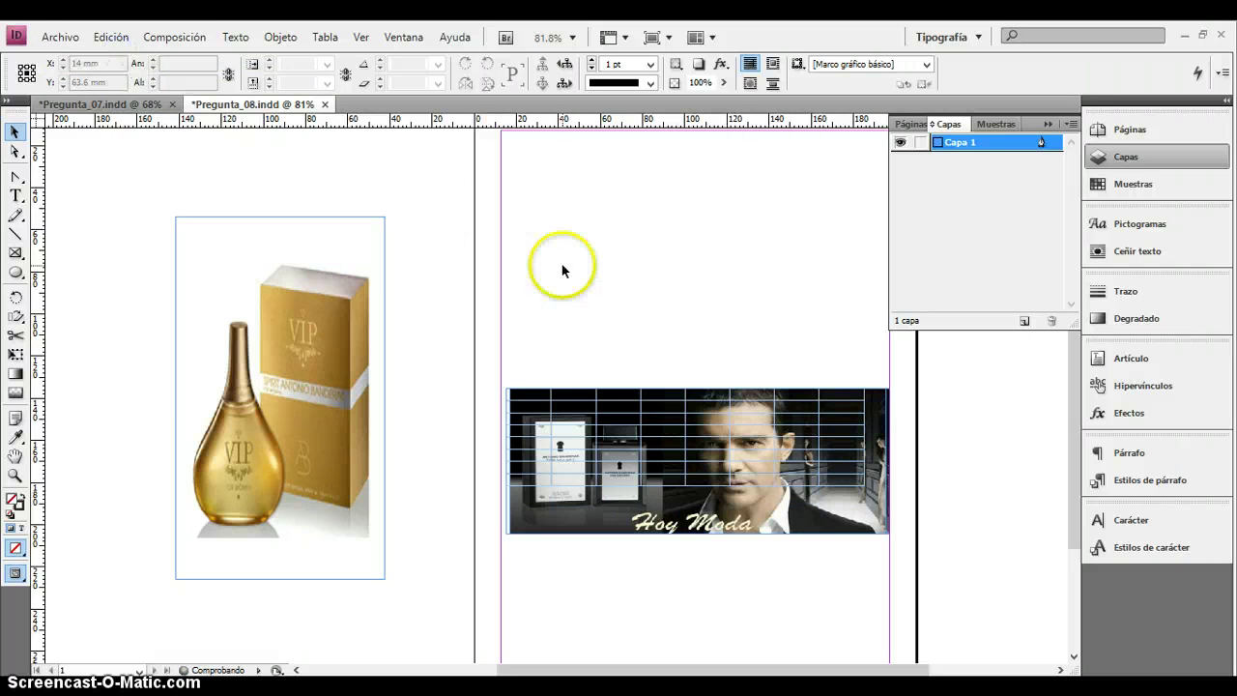
Move the table's frame above the banner image to about X 107.15 mm, Y 87.2 mm, and collapse the layers list.
left_click(592, 399)
left_click_drag(591, 399, 597, 226)
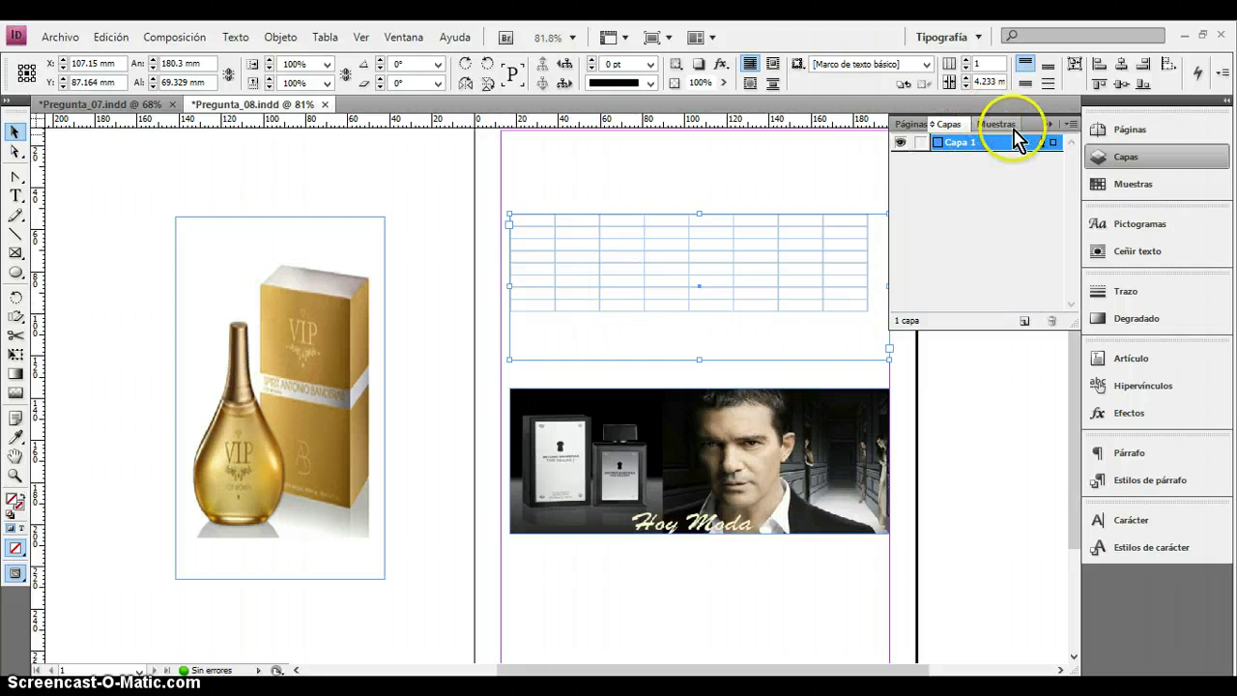
left_click(1045, 128)
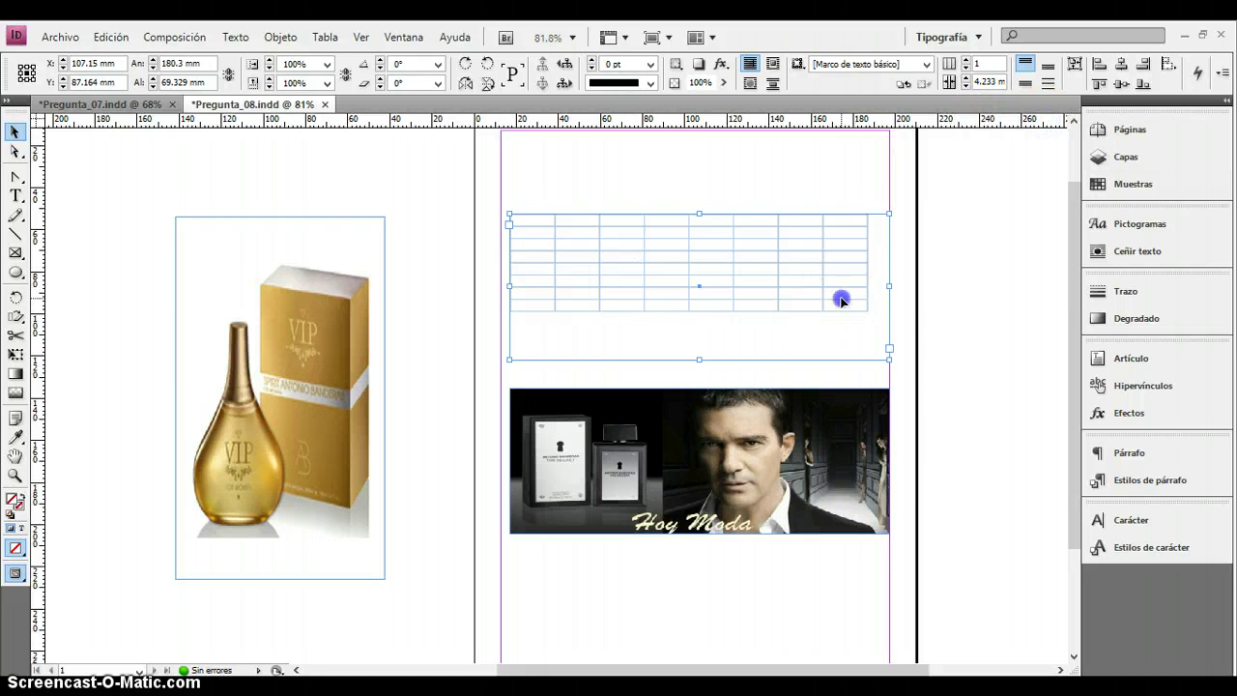
Select all the table's cells and set their strokes to 3 pt in the green swatch C=75 M=5 Y=100 K=0.
double_click(845, 305)
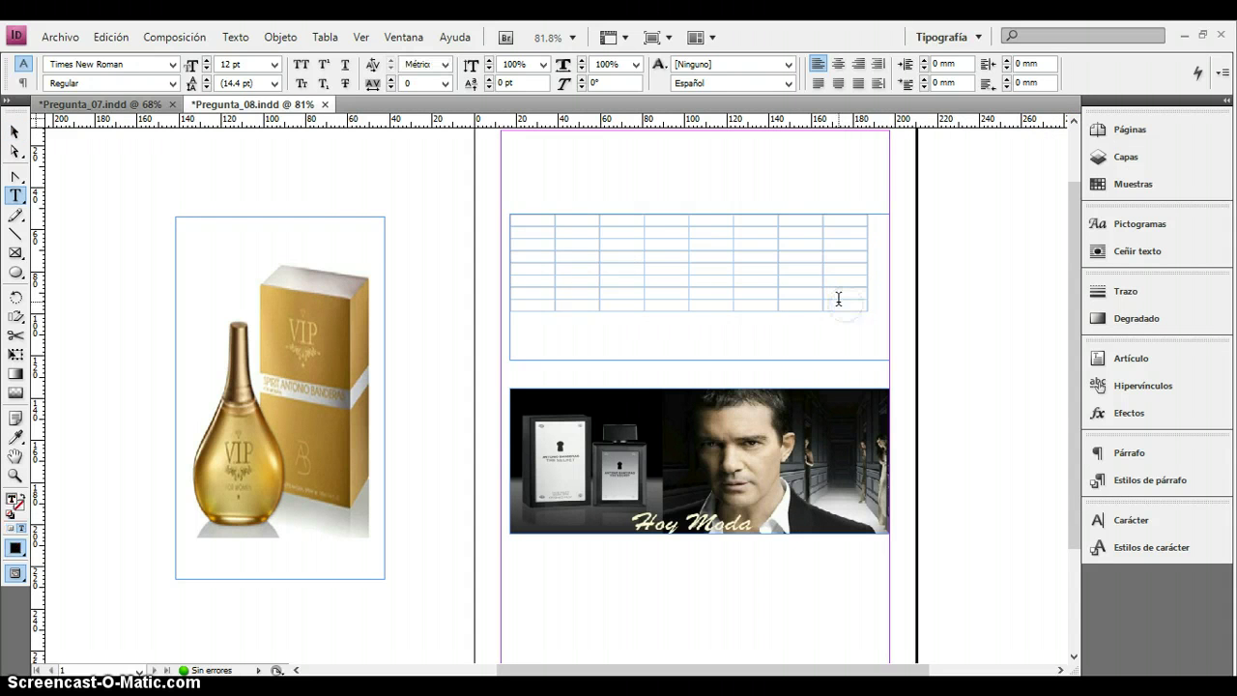
left_click_drag(851, 301, 502, 215)
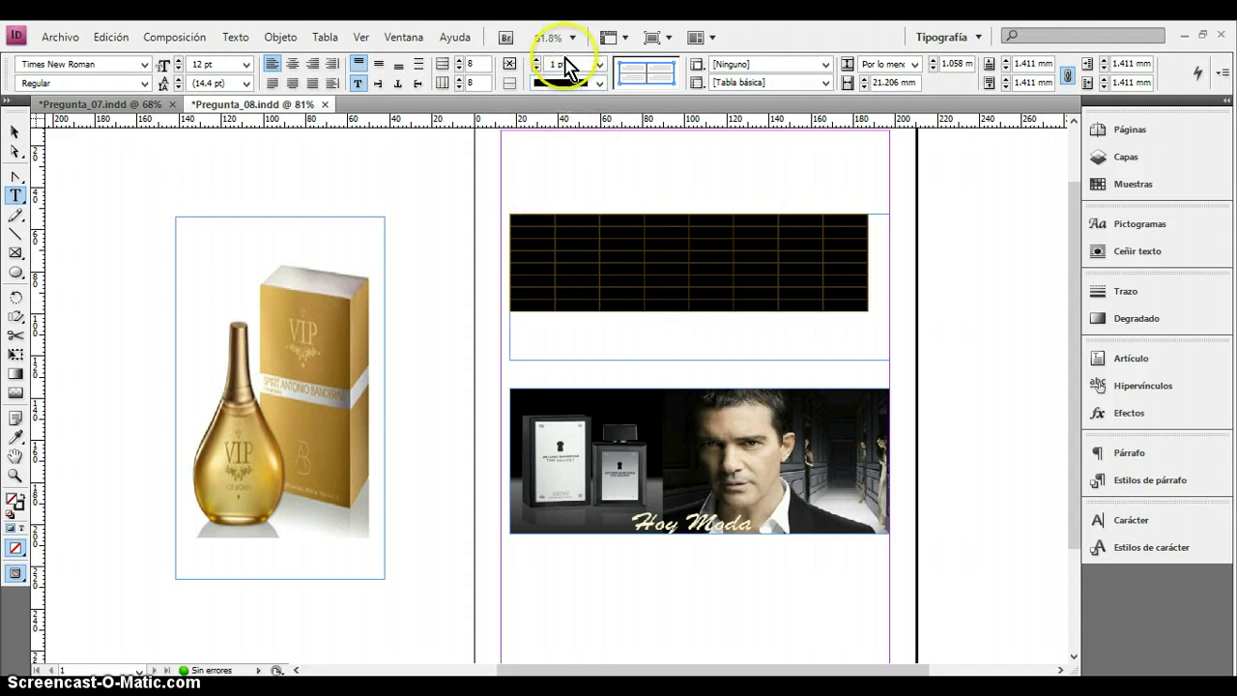
left_click(326, 39)
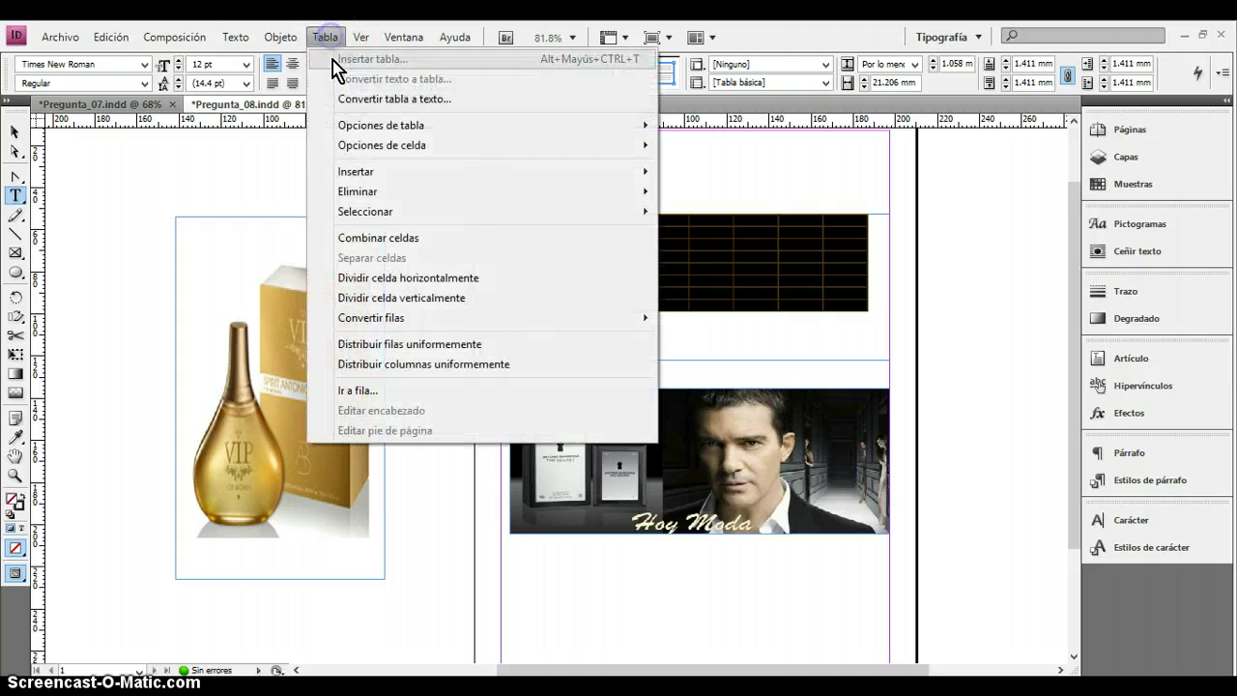
left_click(368, 145)
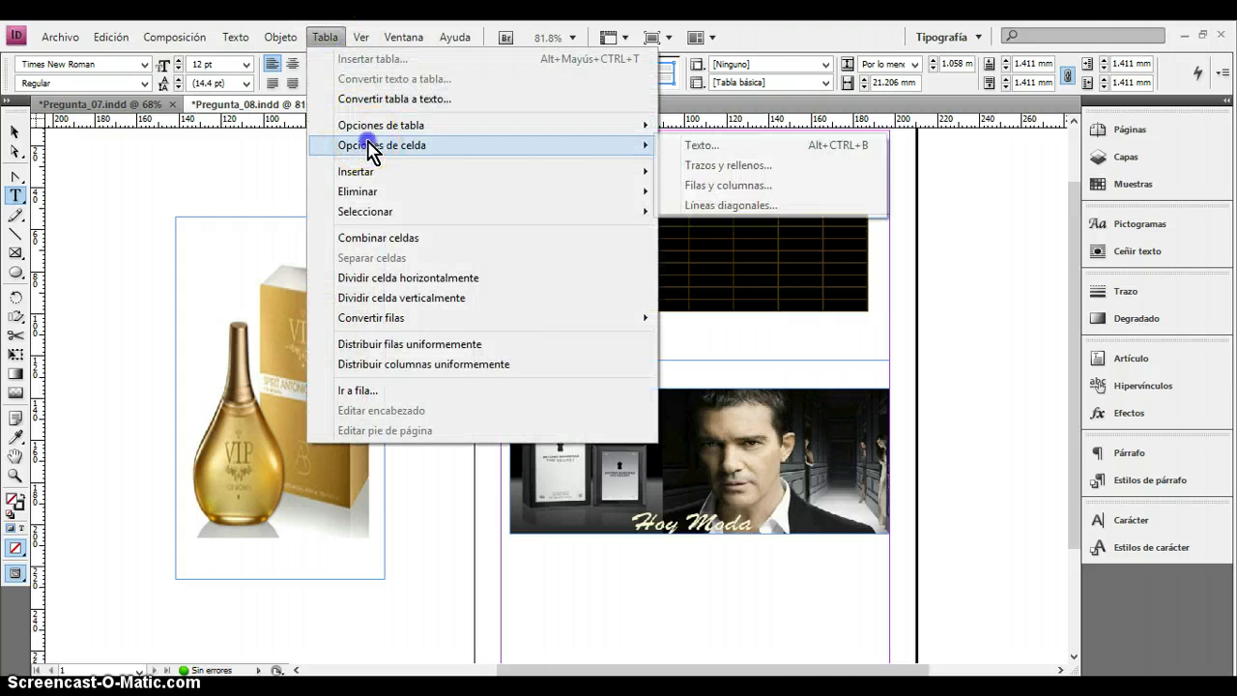
left_click(787, 186)
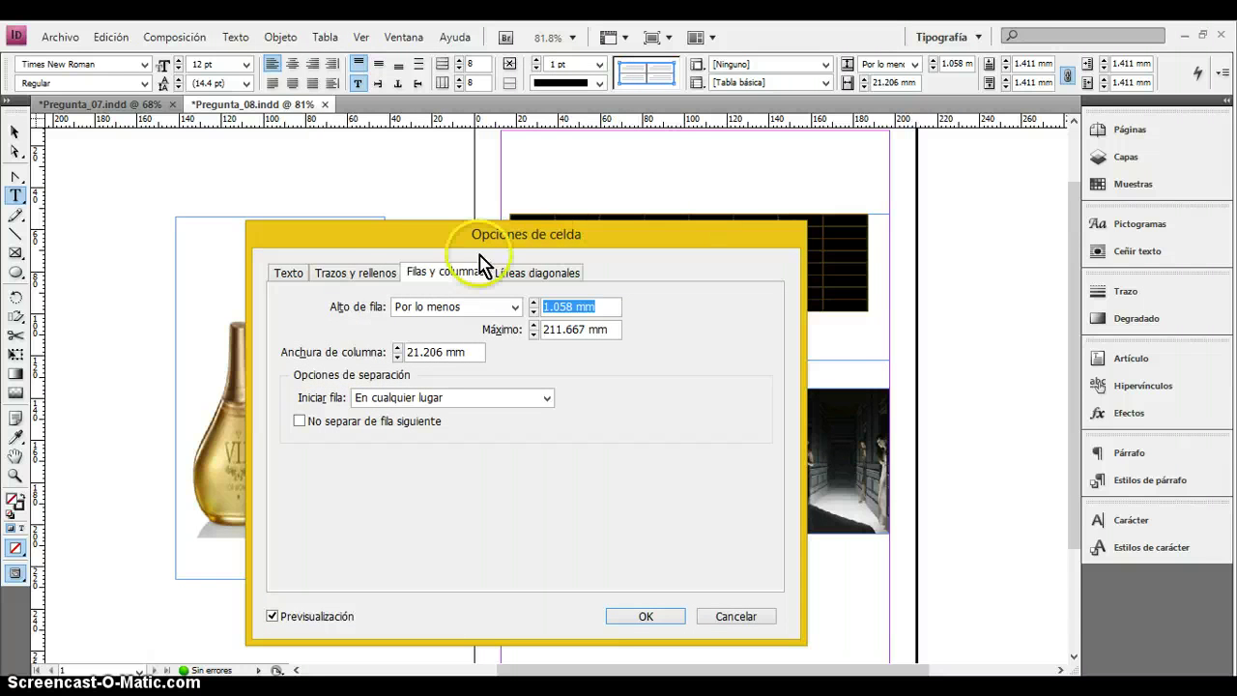
left_click(367, 283)
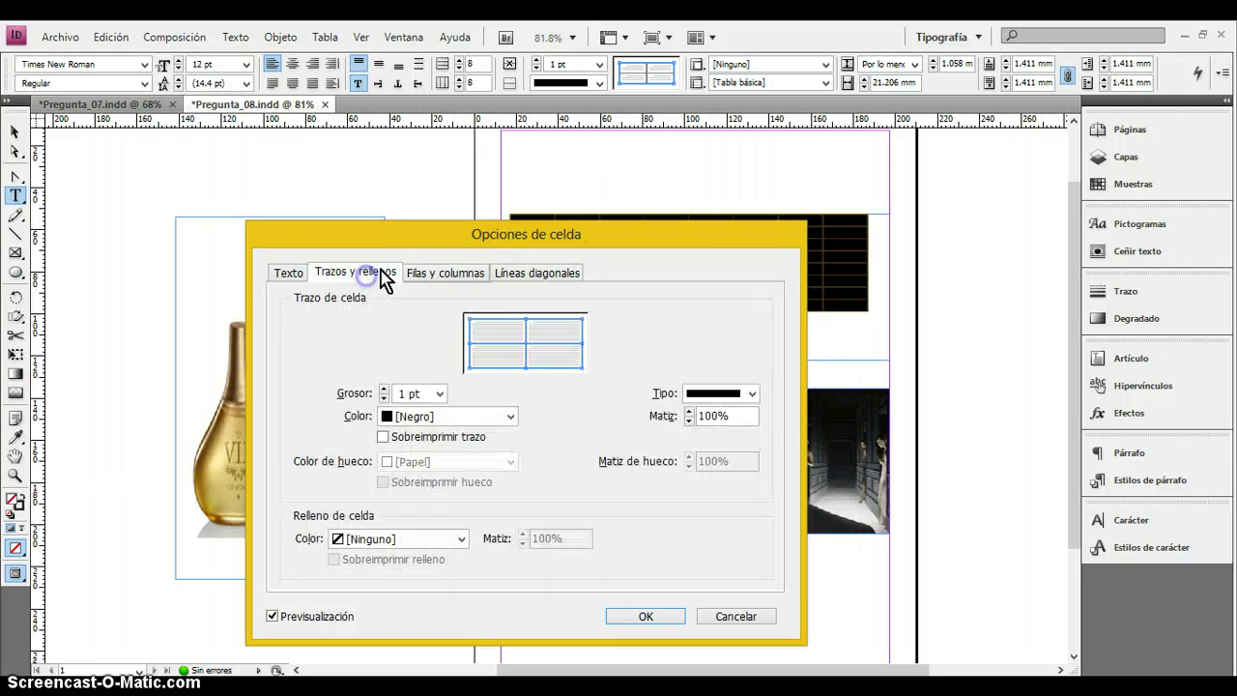
left_click_drag(416, 239, 190, 137)
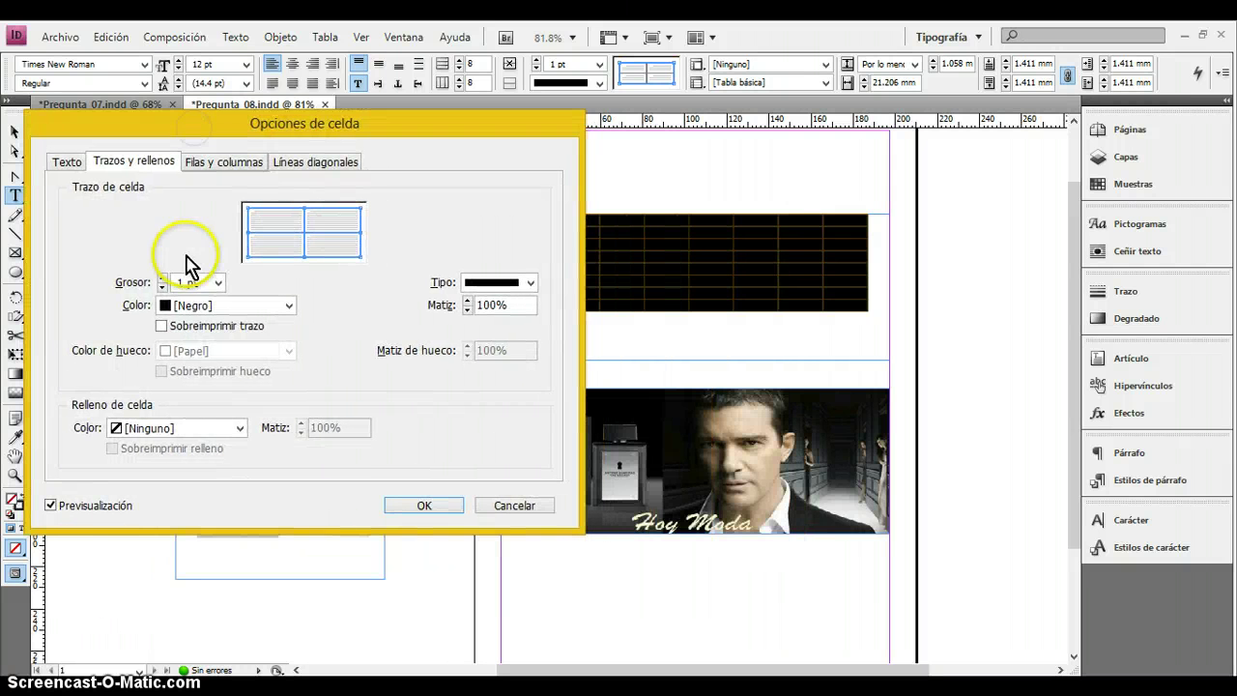
left_click(162, 278)
left_click(163, 277)
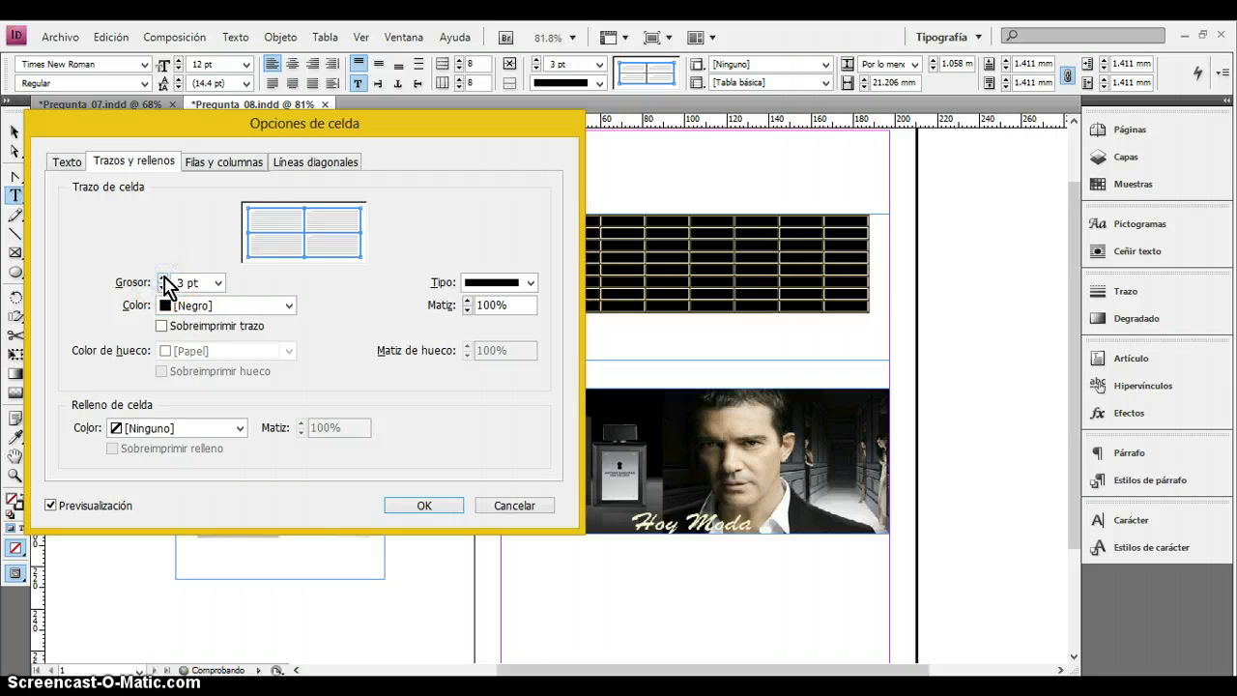
left_click(289, 306)
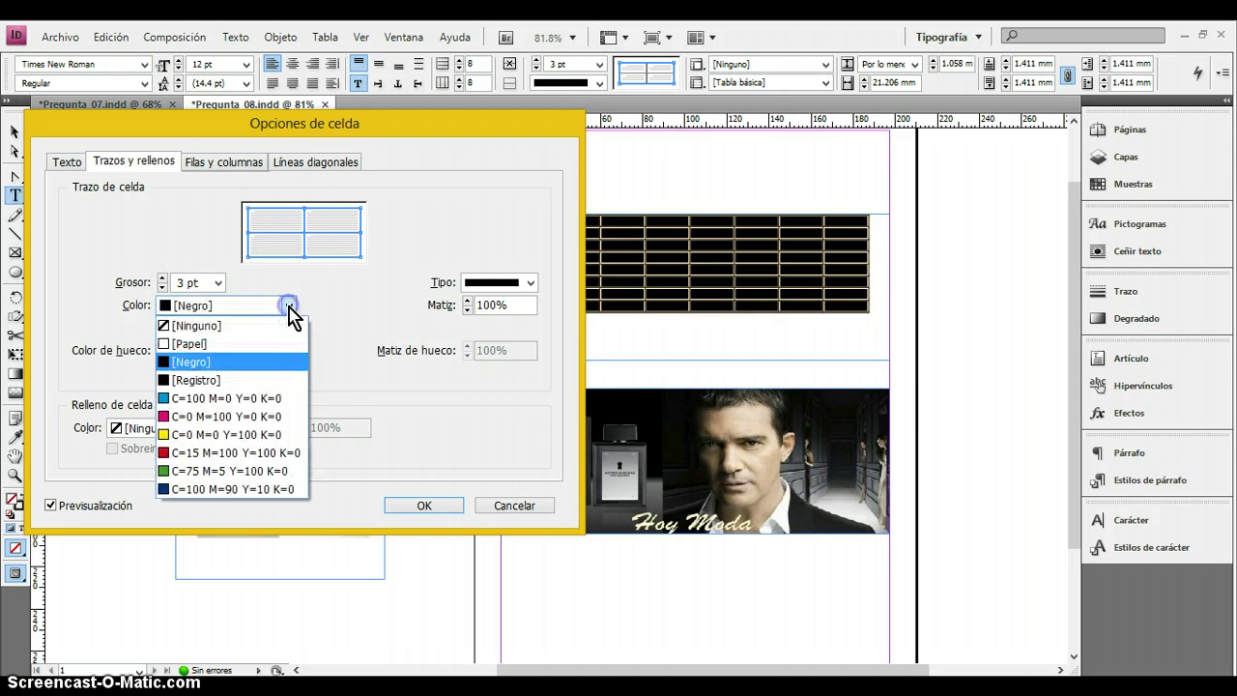
left_click(218, 470)
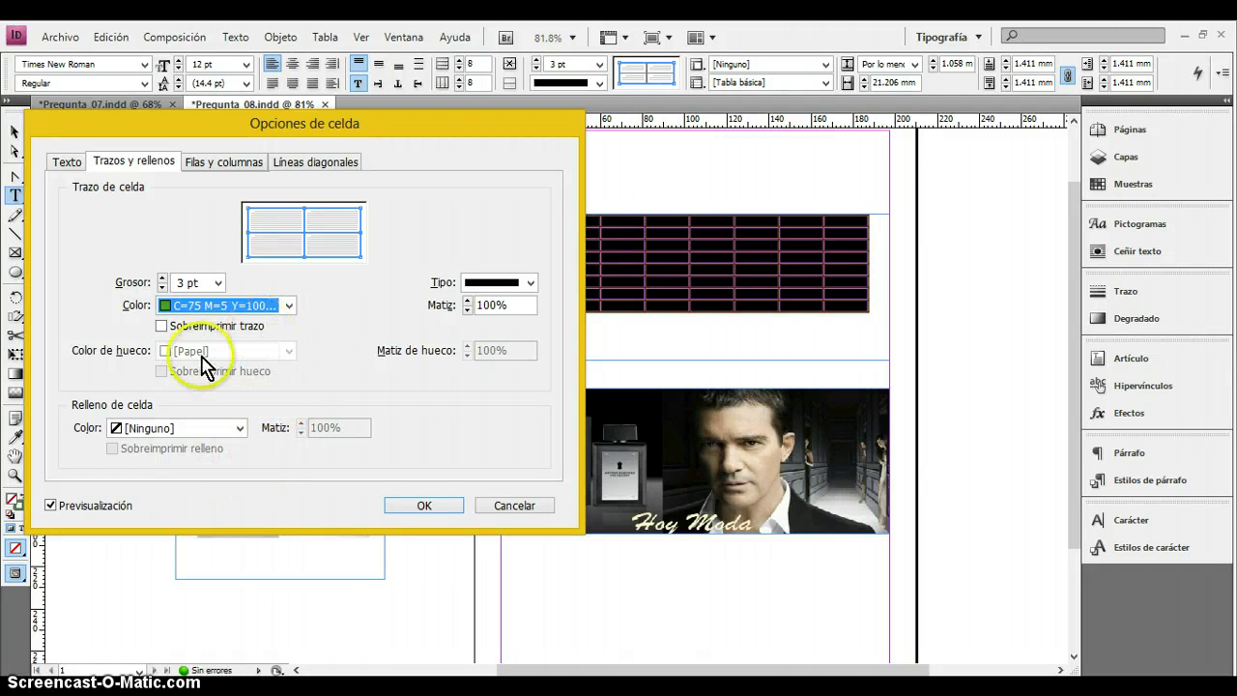
left_click(424, 505)
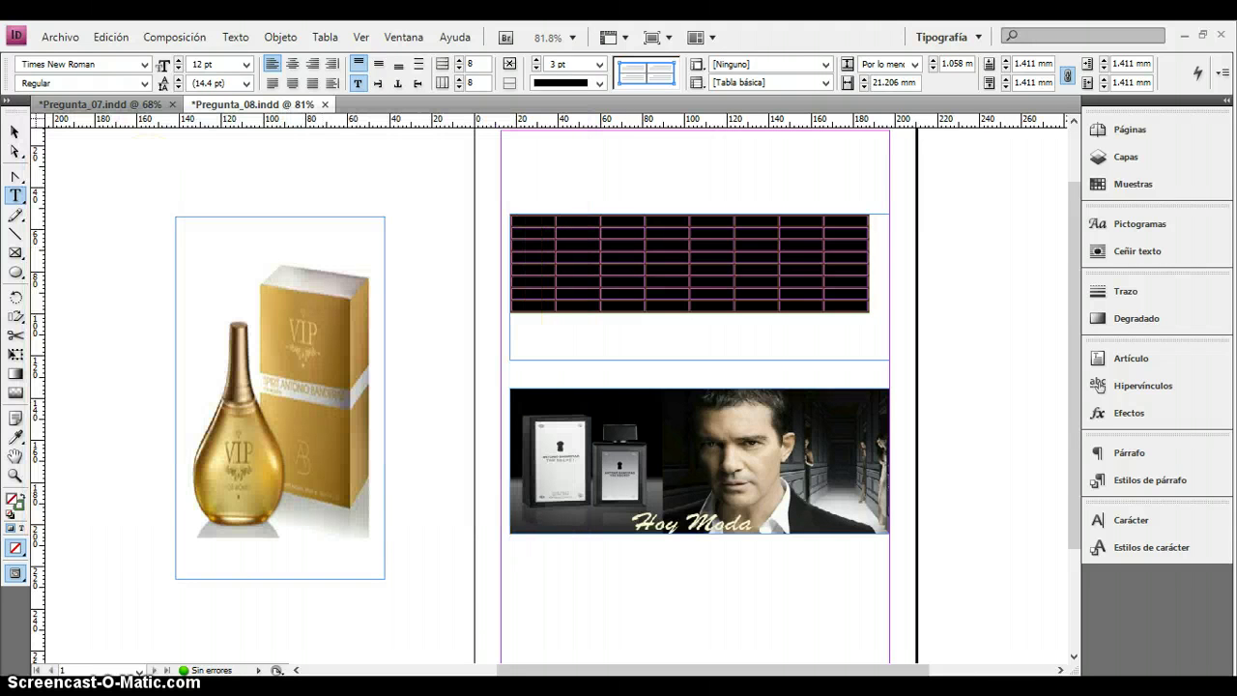
Place the green-bordered table's frame over the banner image at about X 107.15 mm, Y 169.9 mm.
left_click(20, 135)
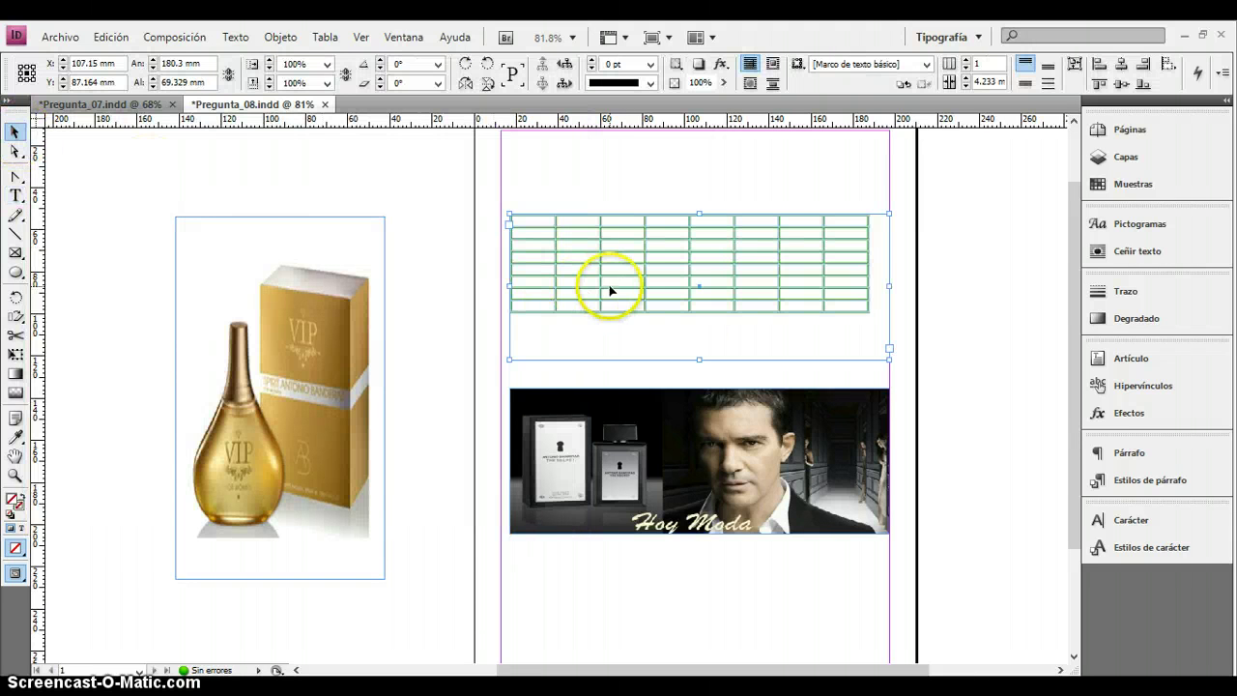
left_click_drag(769, 221, 768, 393)
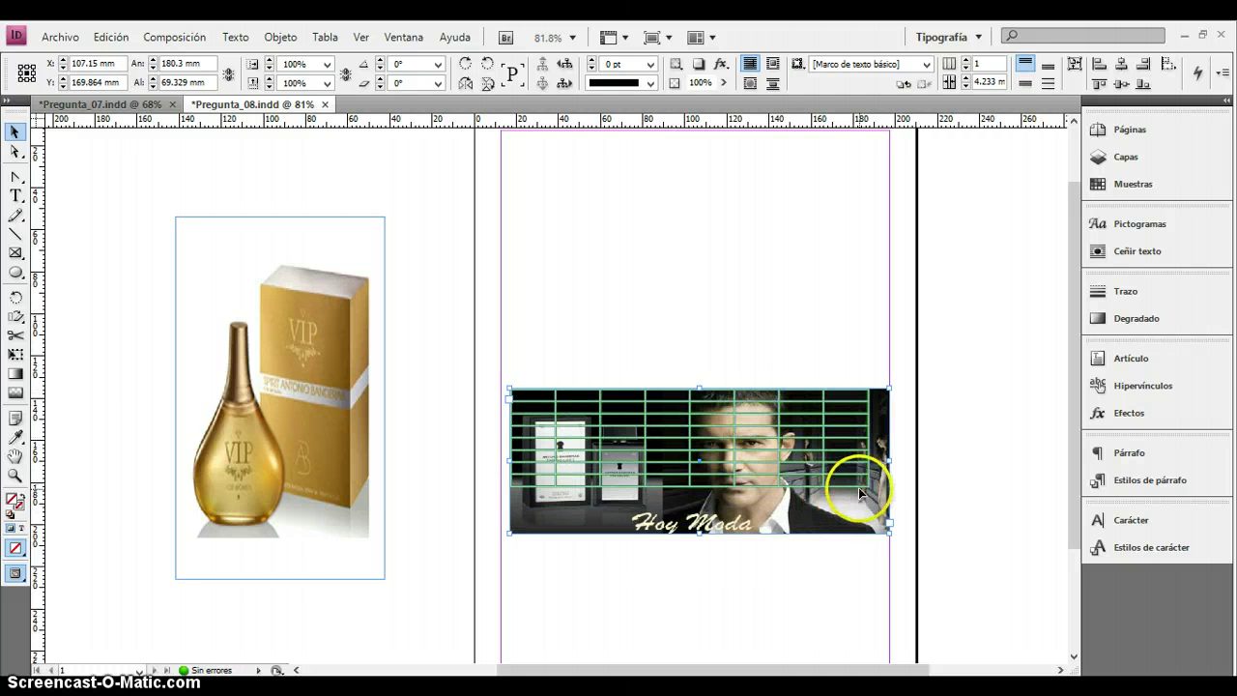
Increase the height of the table's last row and widen its last column to reach the banner image's right edge.
left_click(16, 196)
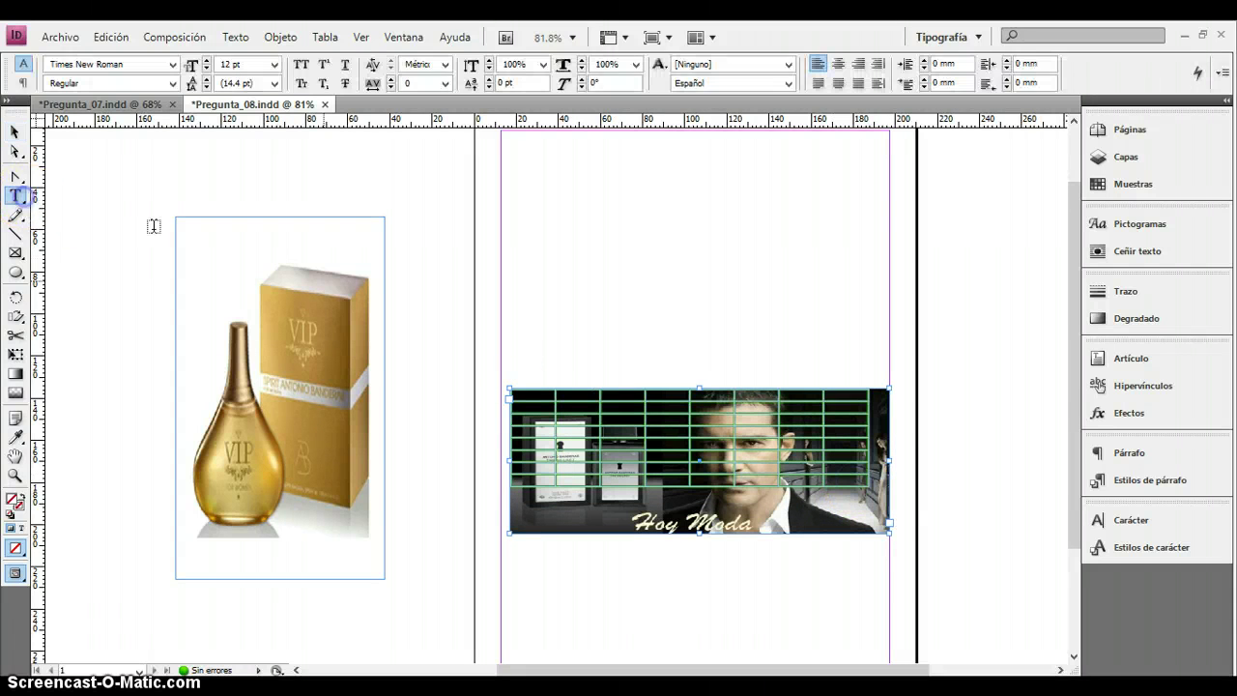
left_click(837, 475)
left_click_drag(847, 484, 842, 520)
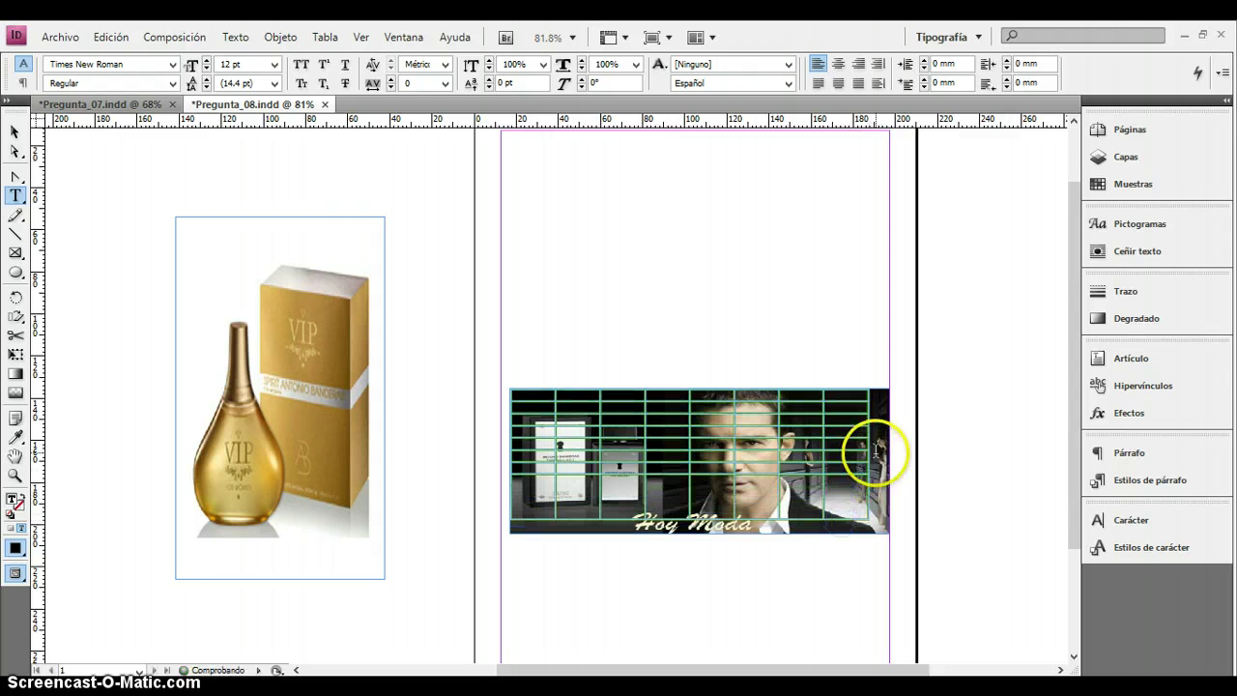
left_click_drag(871, 443, 888, 448)
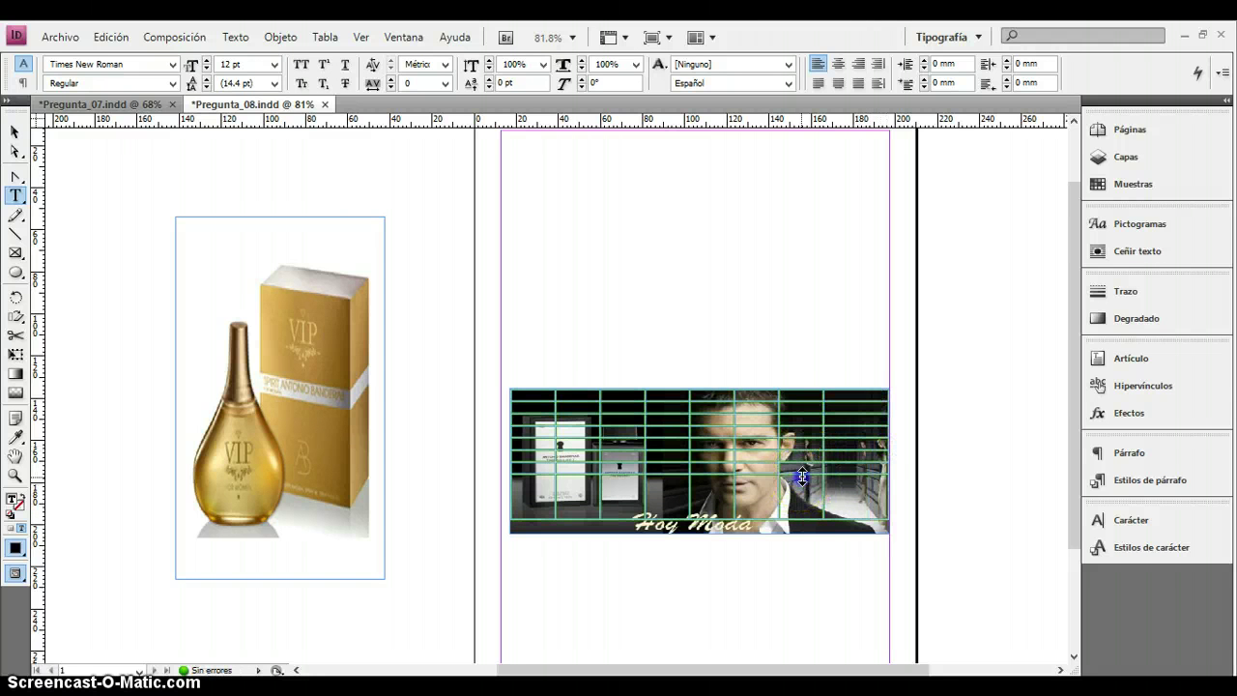
Adjust the heights of the table's lower rows until the grid reaches the banner image's bottom edge.
left_click_drag(802, 475, 802, 479)
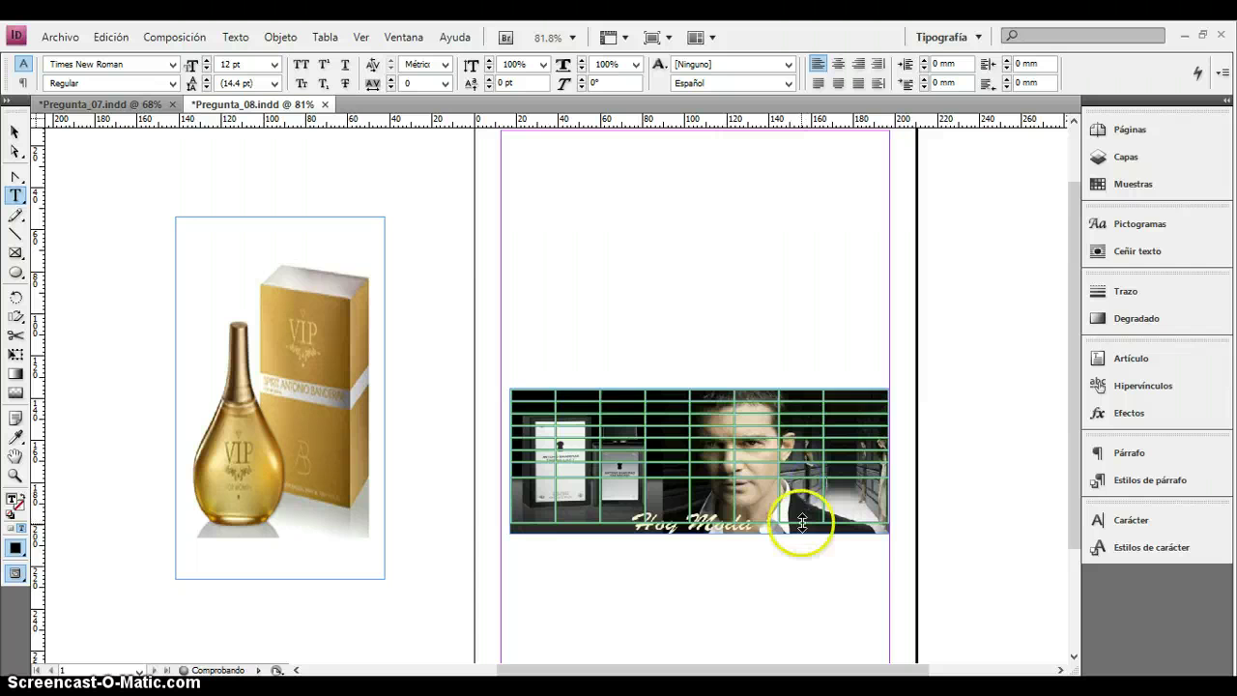
left_click_drag(802, 523, 805, 501)
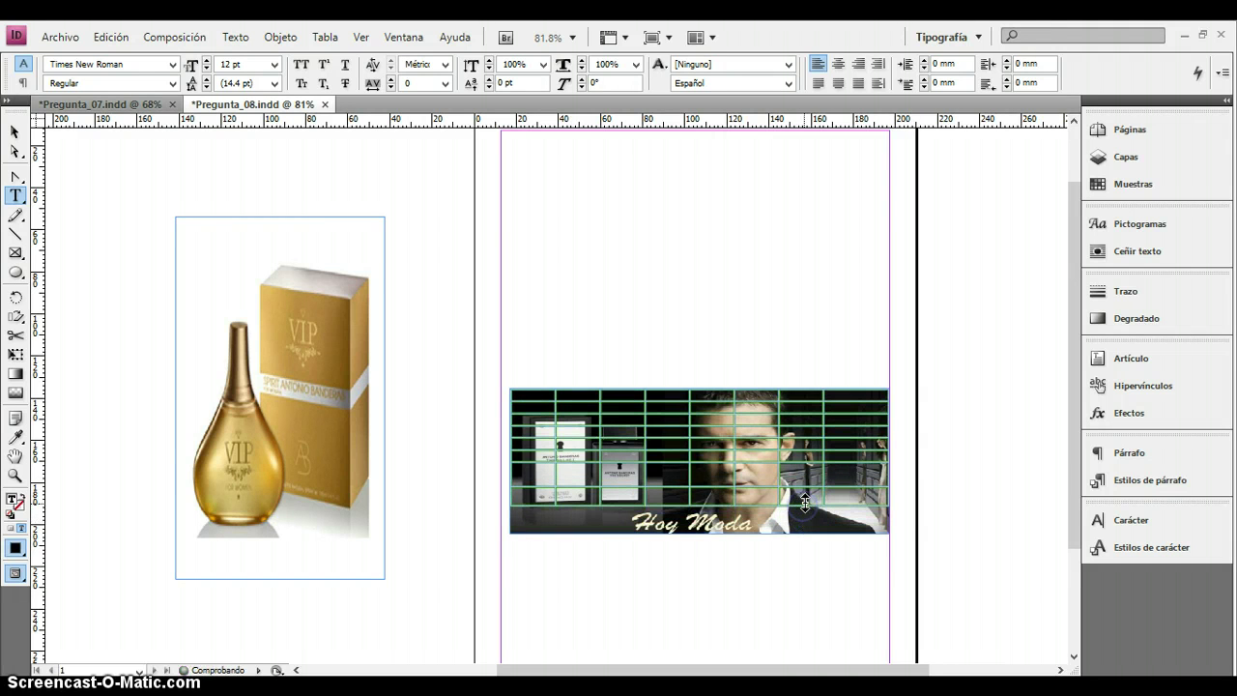
left_click_drag(804, 458, 803, 467)
left_click(803, 470)
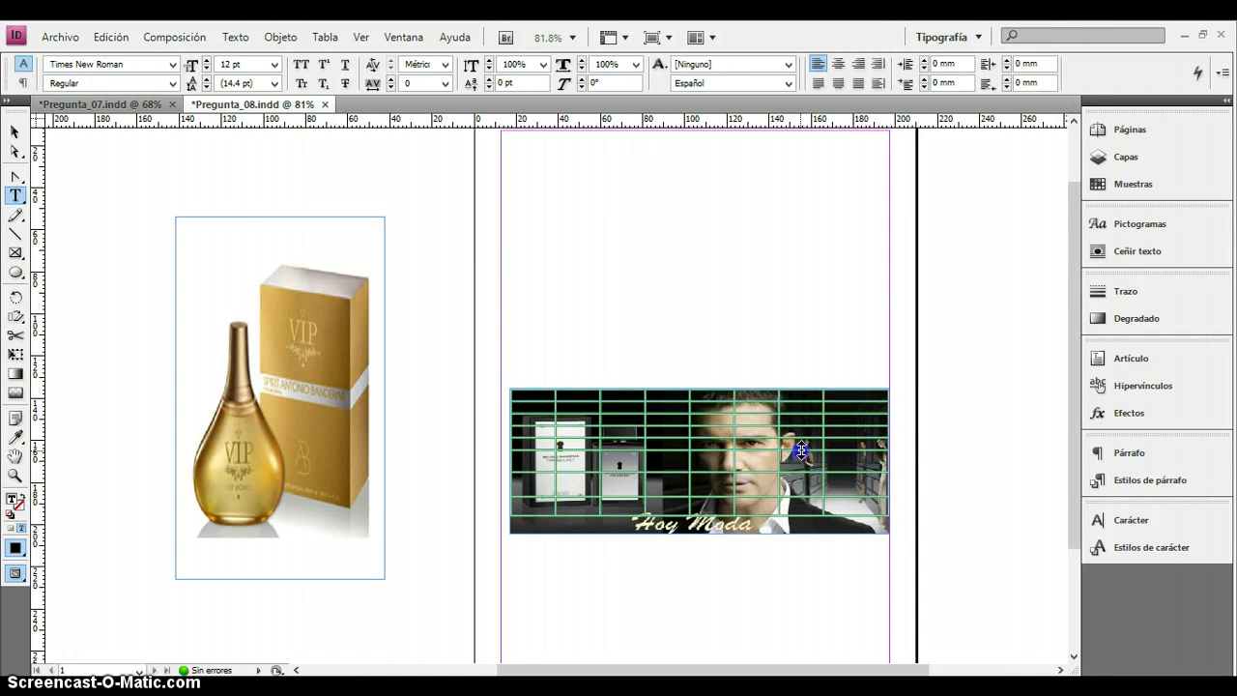
left_click(797, 457)
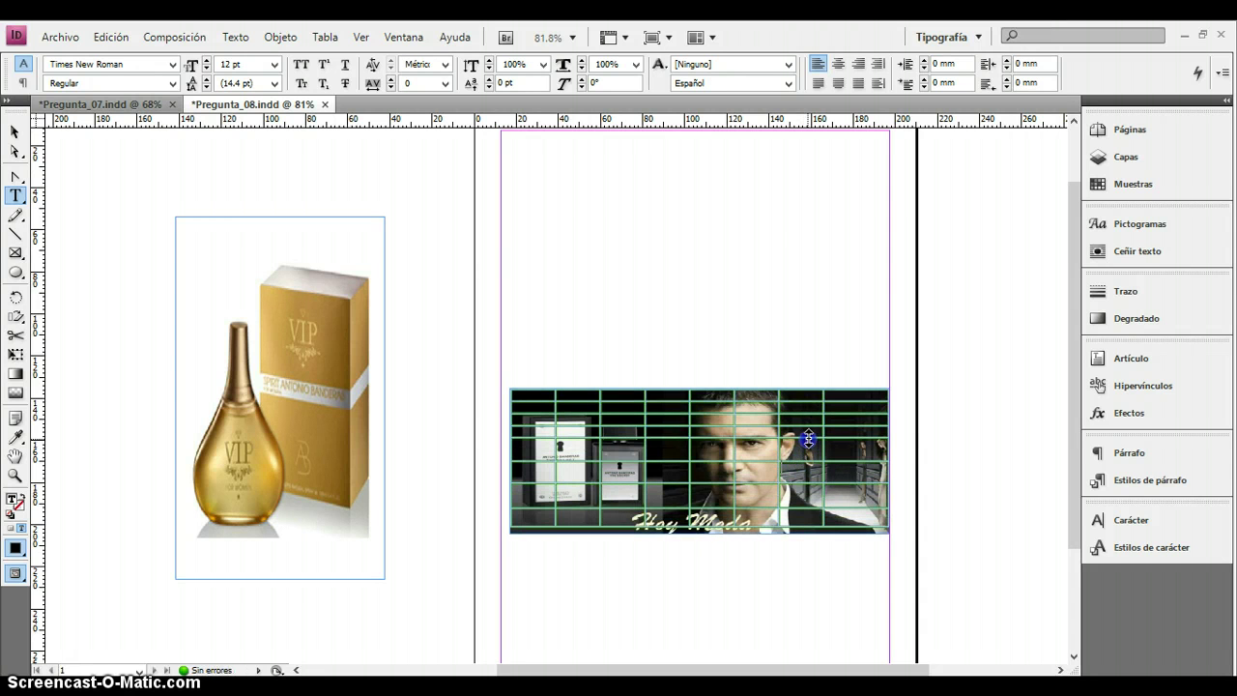
left_click(842, 358)
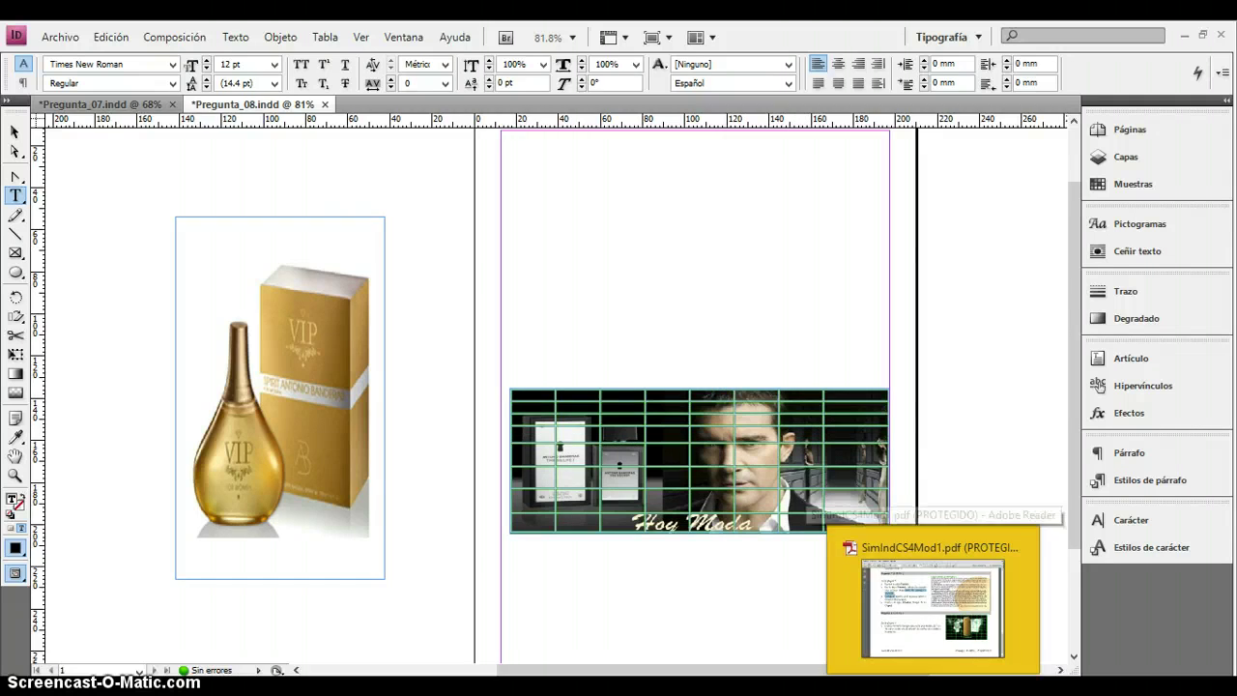
Switch to the PDF in Adobe Reader and check the cell layout in the question 8 sample against the table.
left_click(898, 643)
left_click(820, 481)
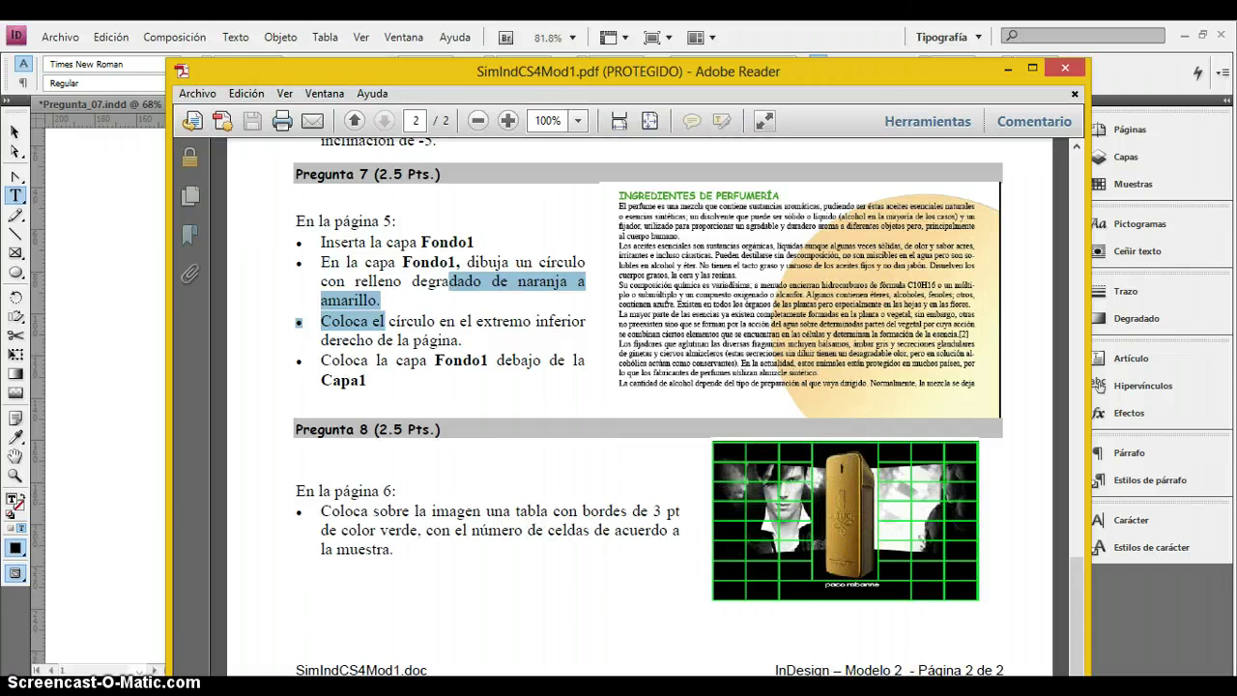
key("alt+Tab")
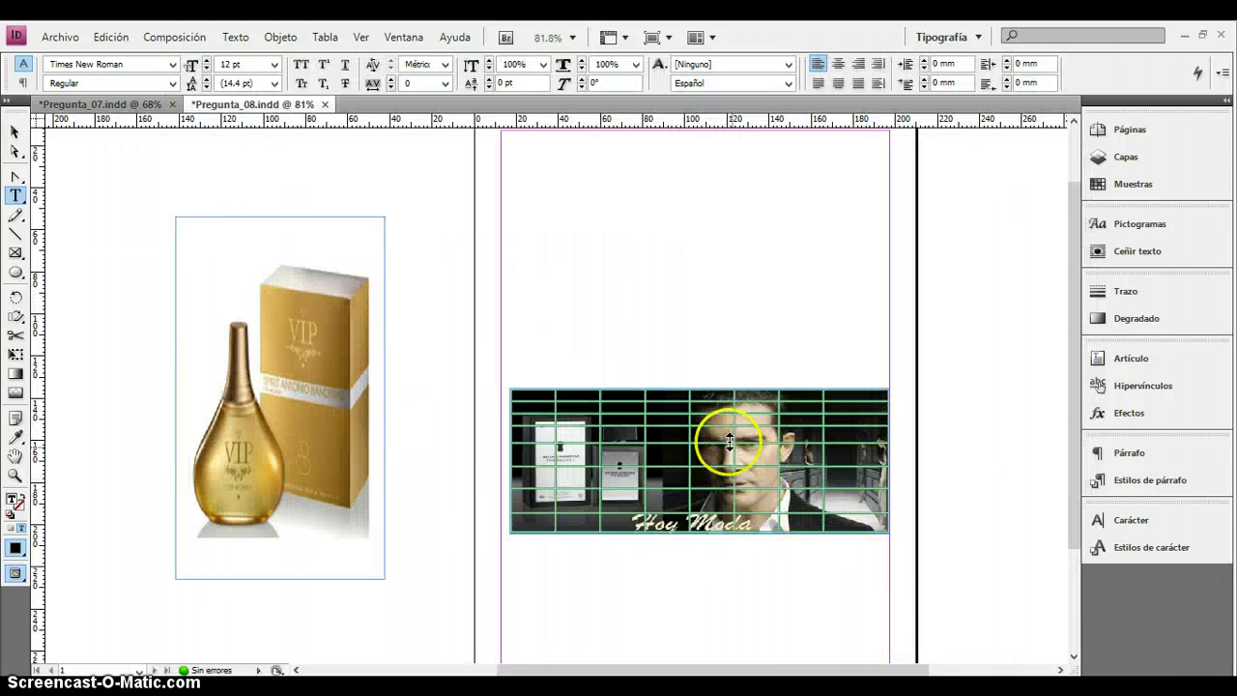
left_click_drag(666, 394, 720, 488)
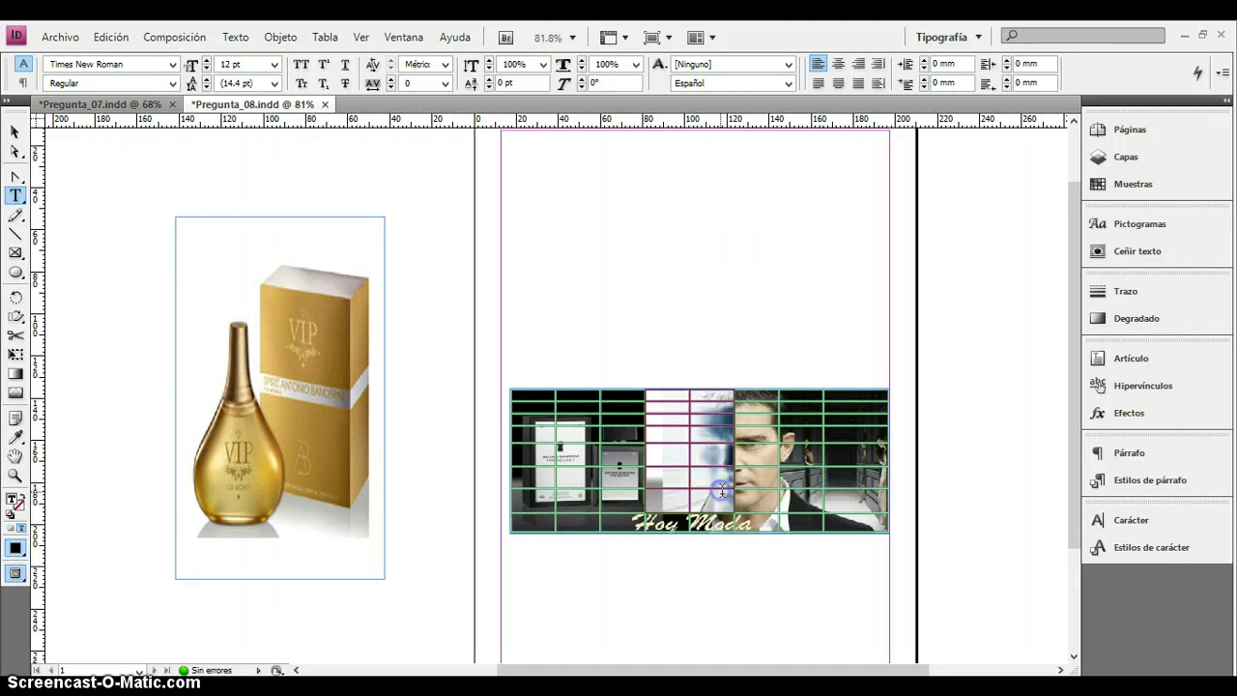
key("alt+Tab")
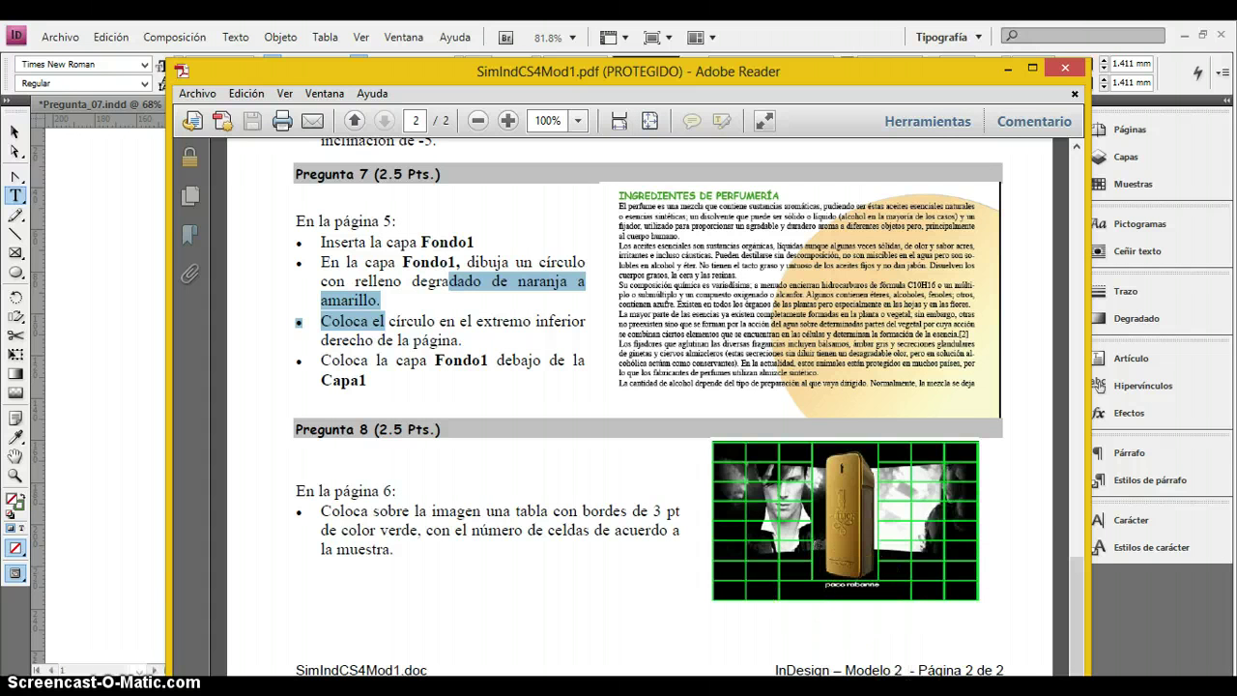
left_click(933, 599)
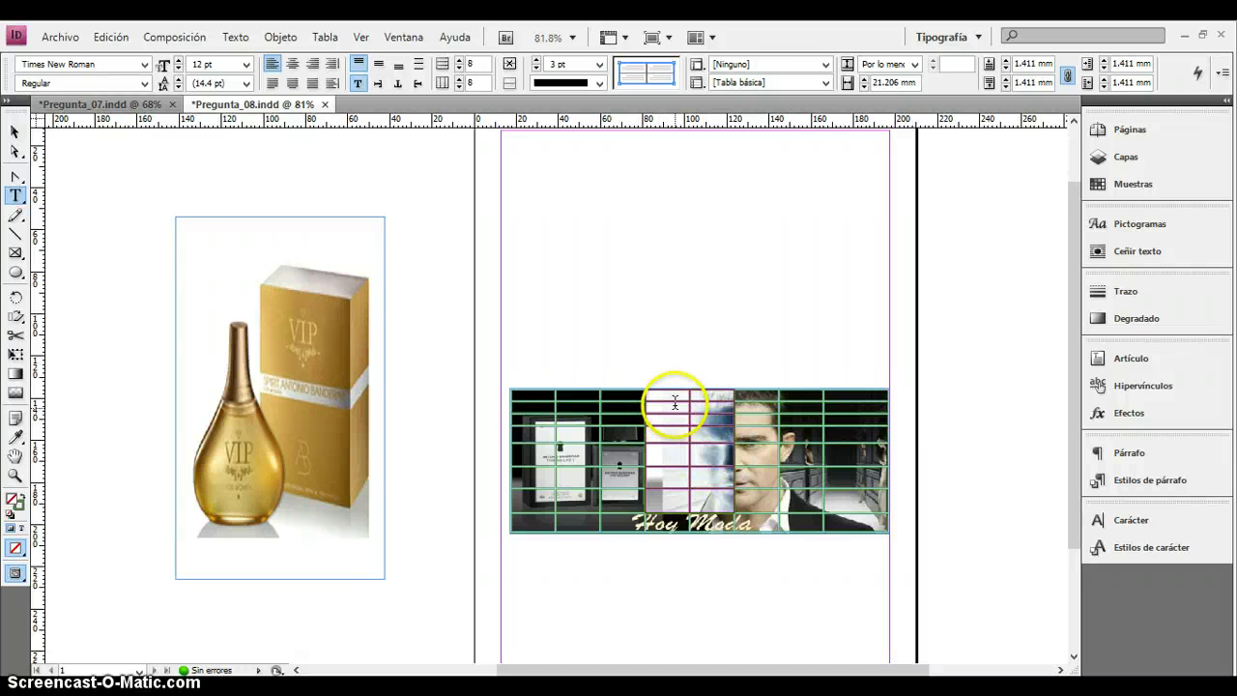
Merge the table's cells in columns 4 and 5 from row 1 to row 7 into a single cell.
left_click_drag(672, 394, 719, 483)
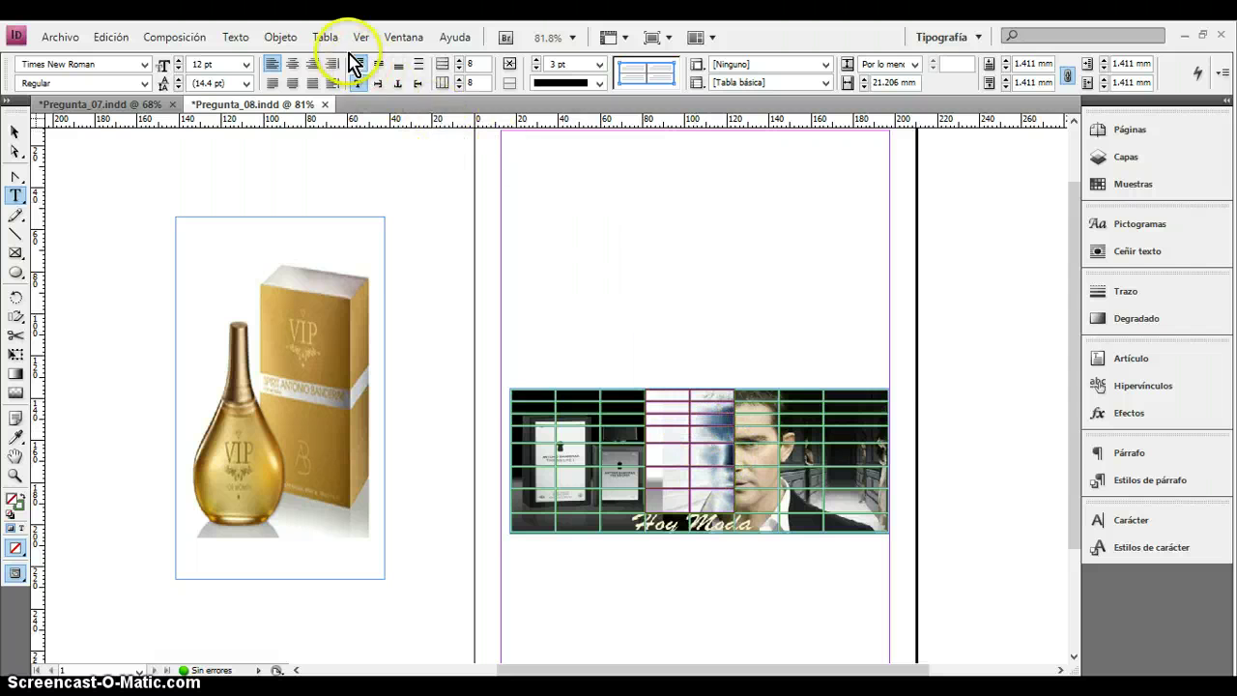
left_click(325, 36)
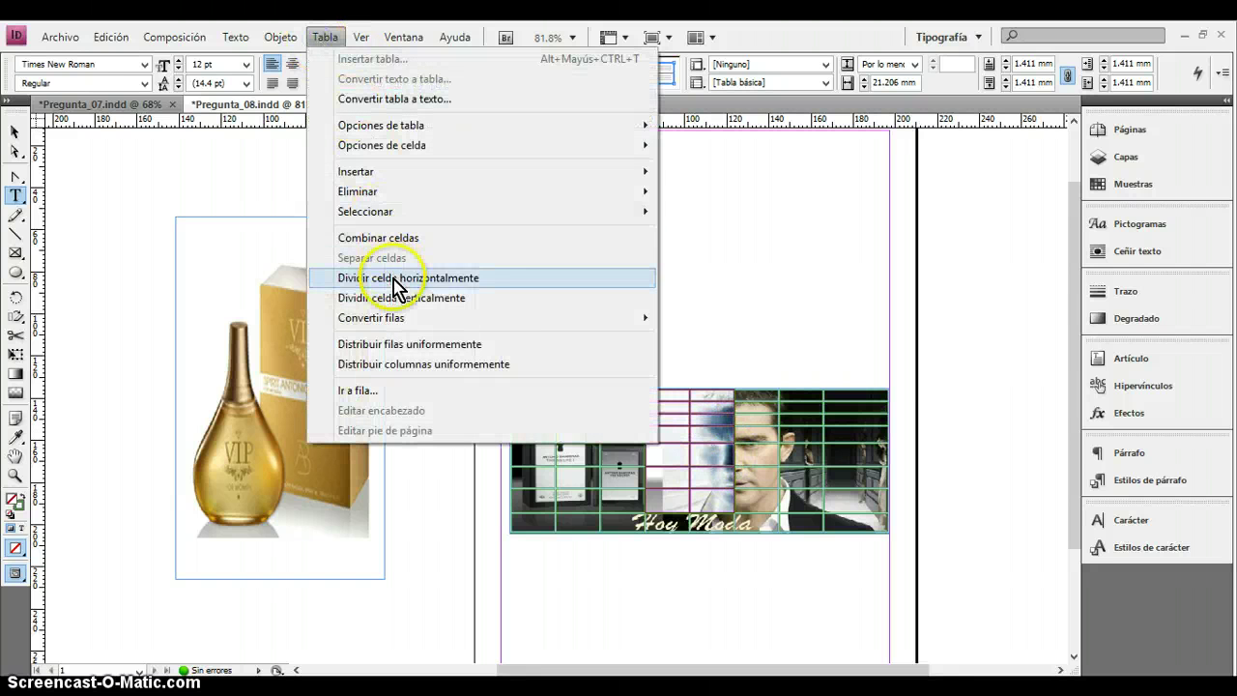
left_click(399, 239)
left_click(725, 440)
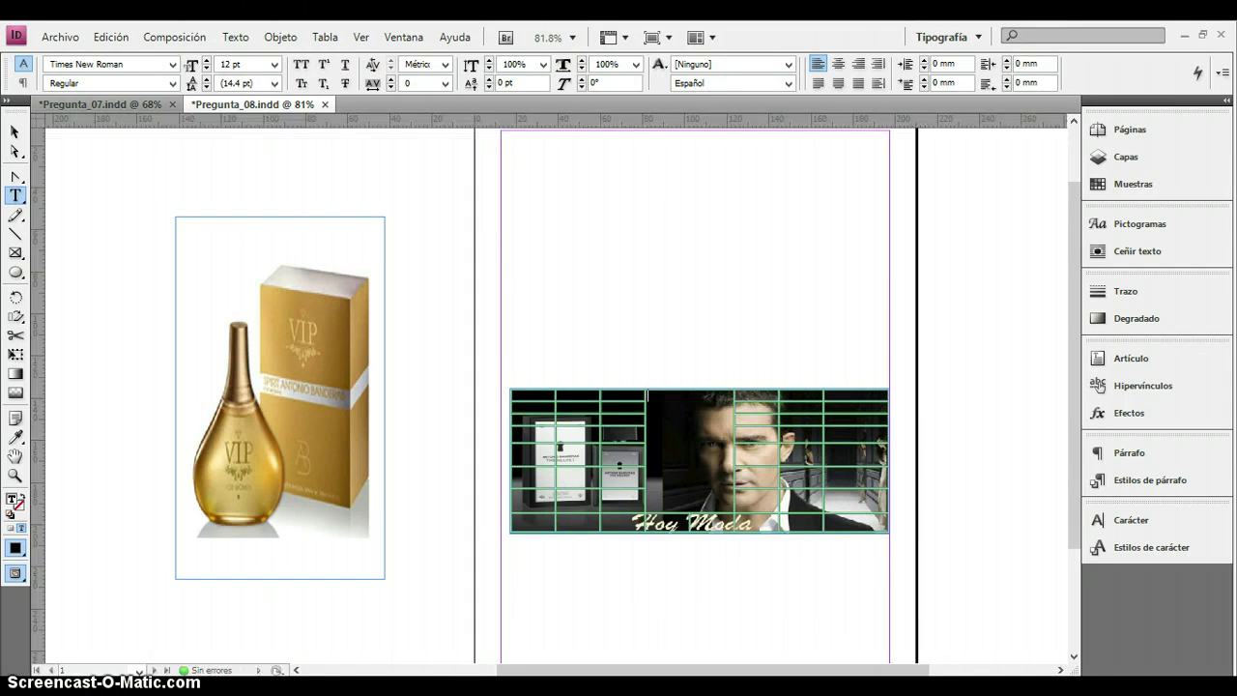
Merge the cells of the table's last row from column 3 to column 6, over the "Hoy Moda" text.
left_click(1005, 690)
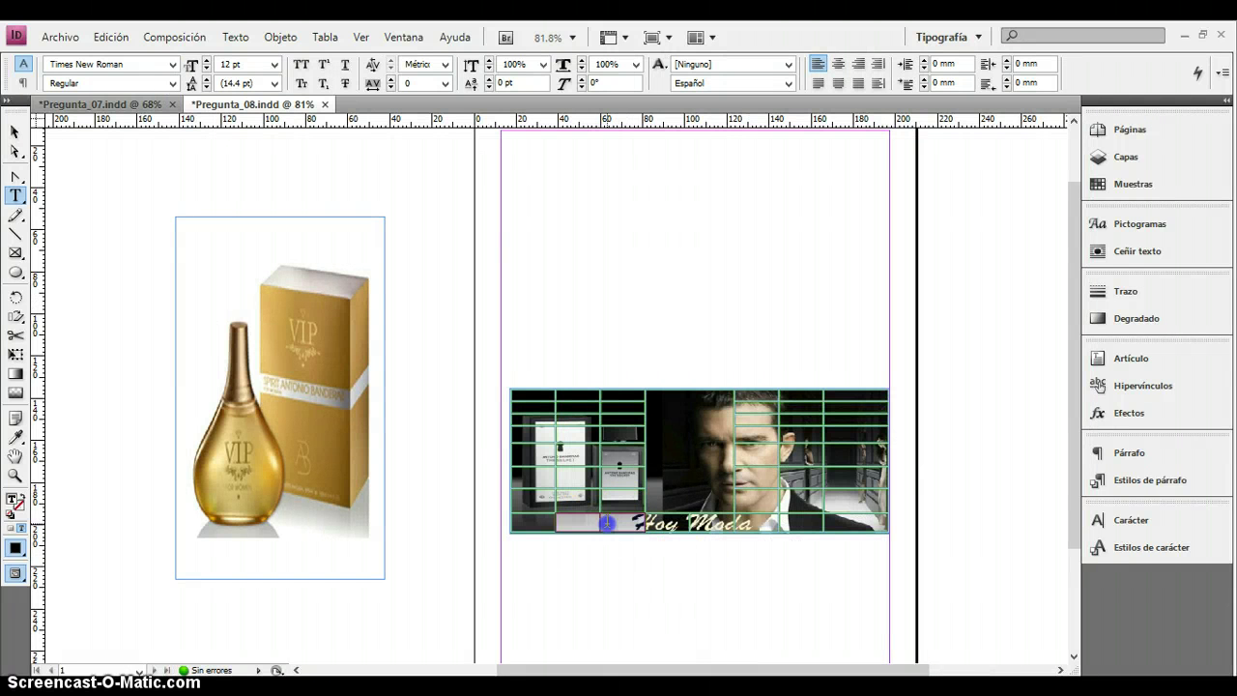
left_click_drag(648, 527, 664, 529)
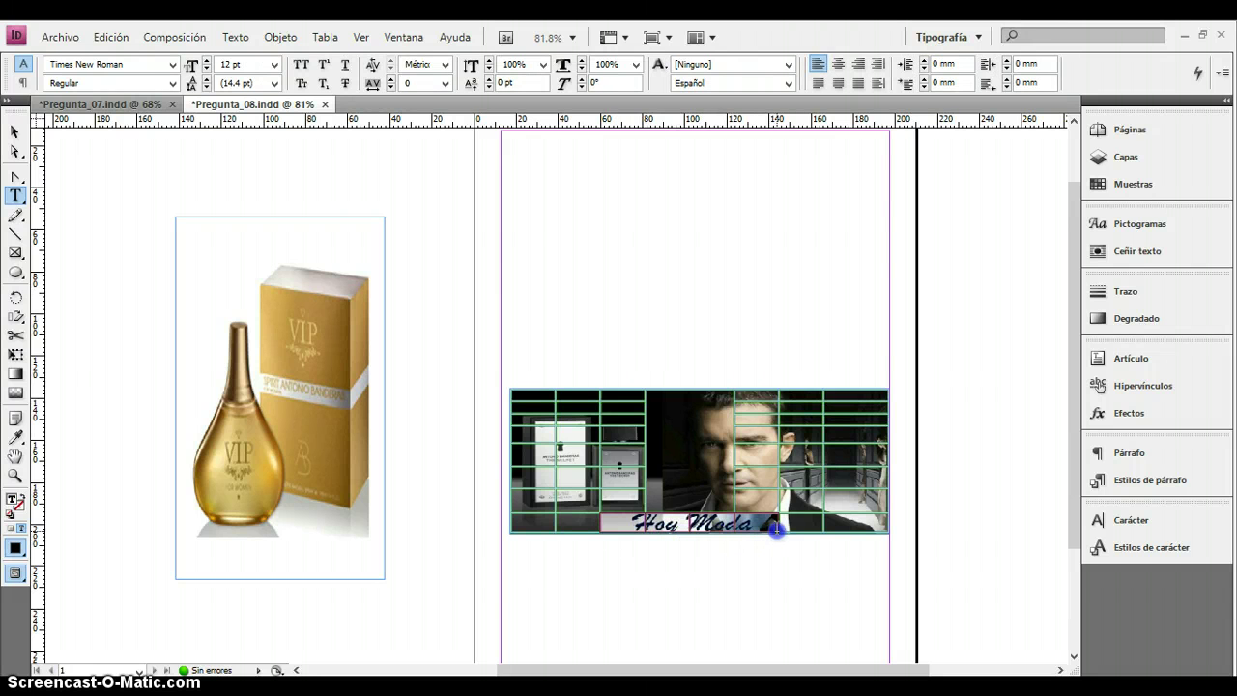
mouse_move(771, 528)
left_mouse_down()
mouse_move(629, 532)
mouse_move(747, 531)
left_mouse_up()
left_click(659, 525)
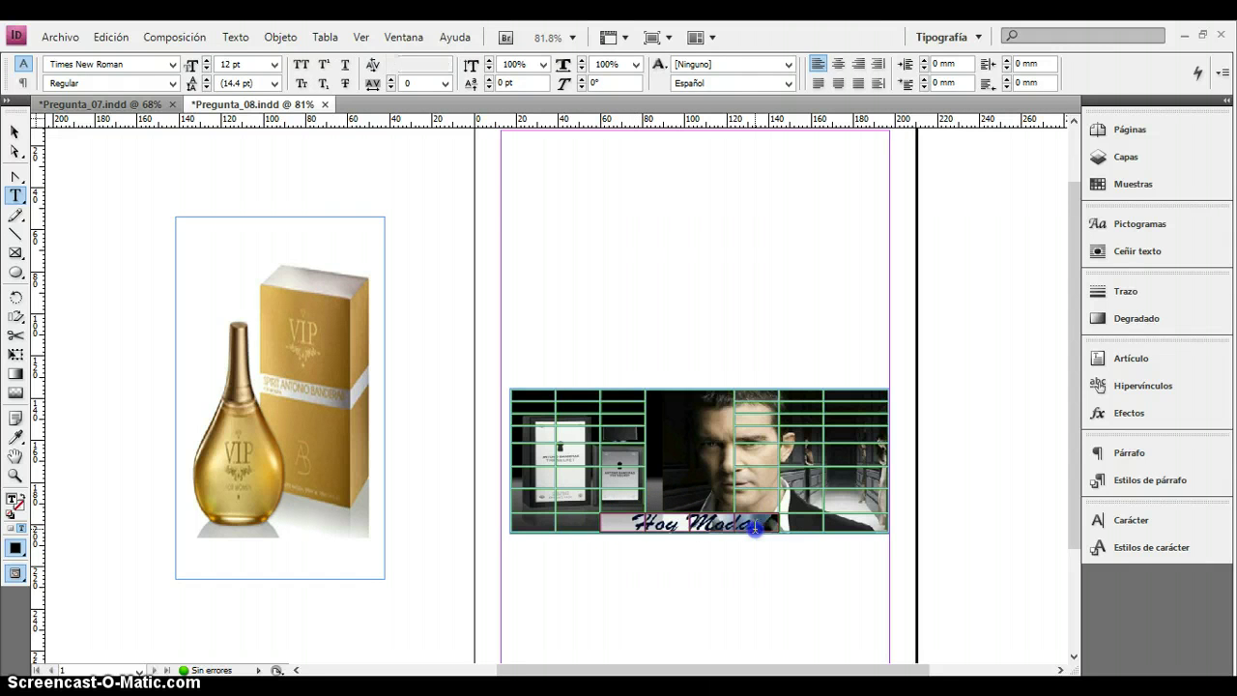
left_click_drag(755, 528, 773, 530)
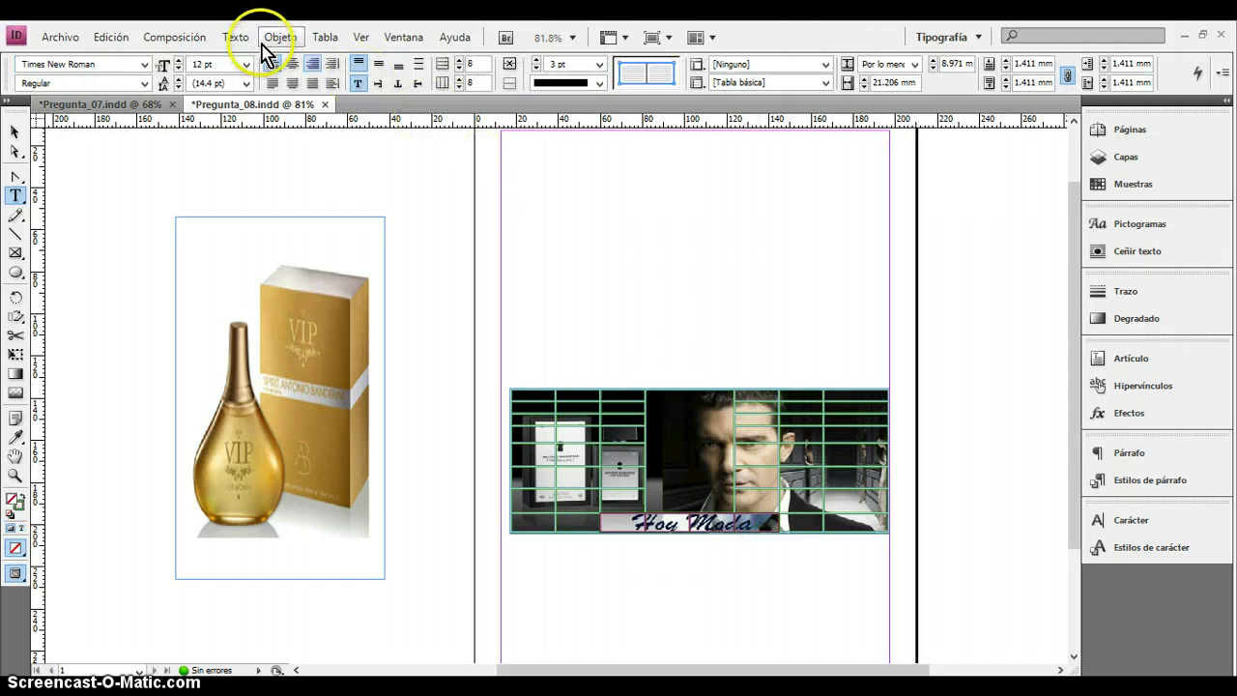
left_click(325, 37)
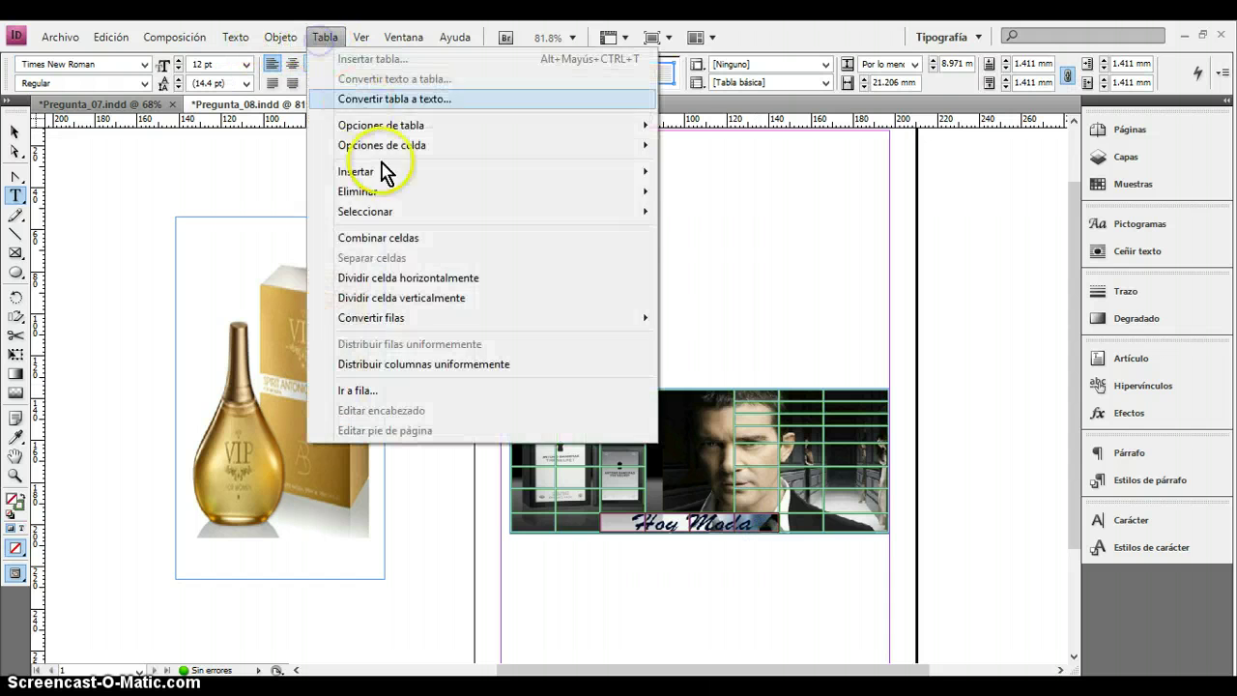
left_click(406, 242)
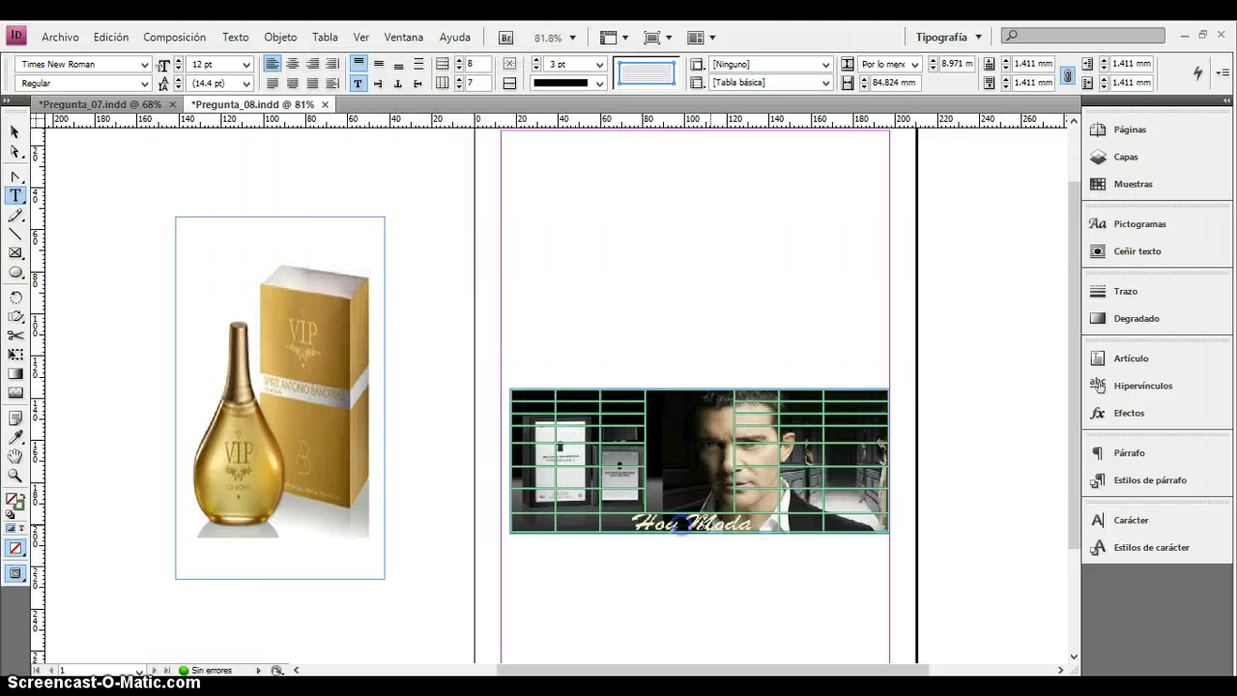
left_click(716, 529)
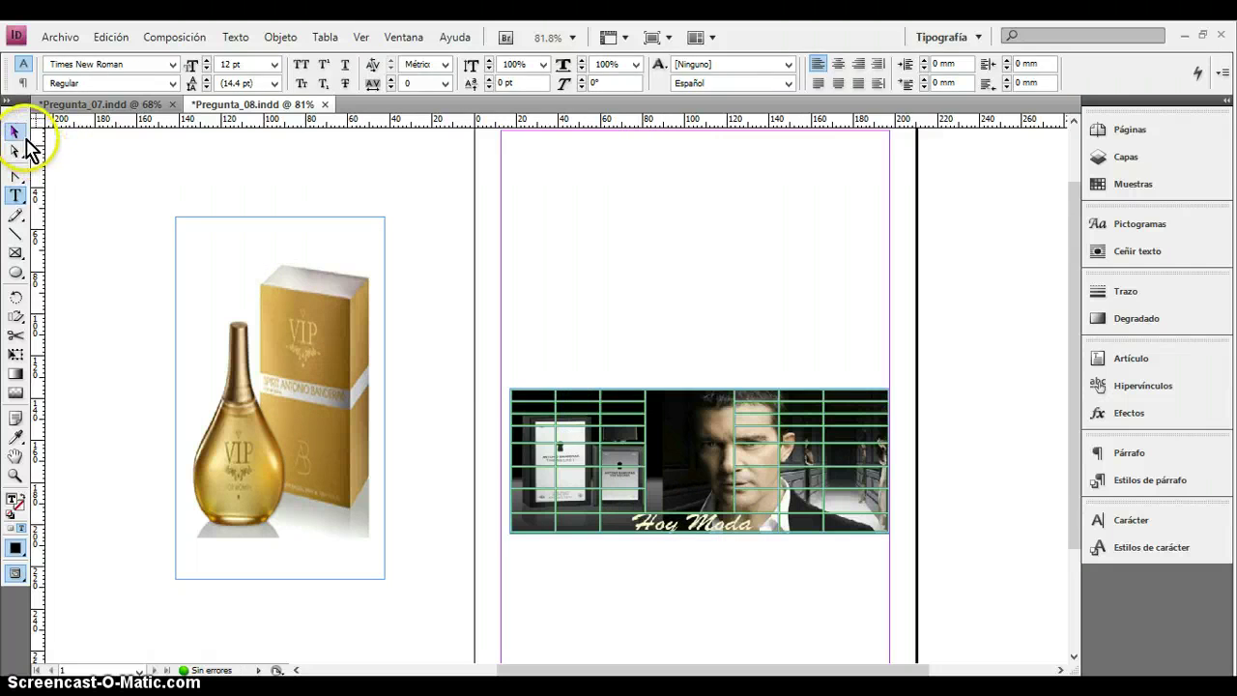
Move the table's frame up off the banner and return it to X 107.15 mm, Y 169.864 mm.
left_click(15, 132)
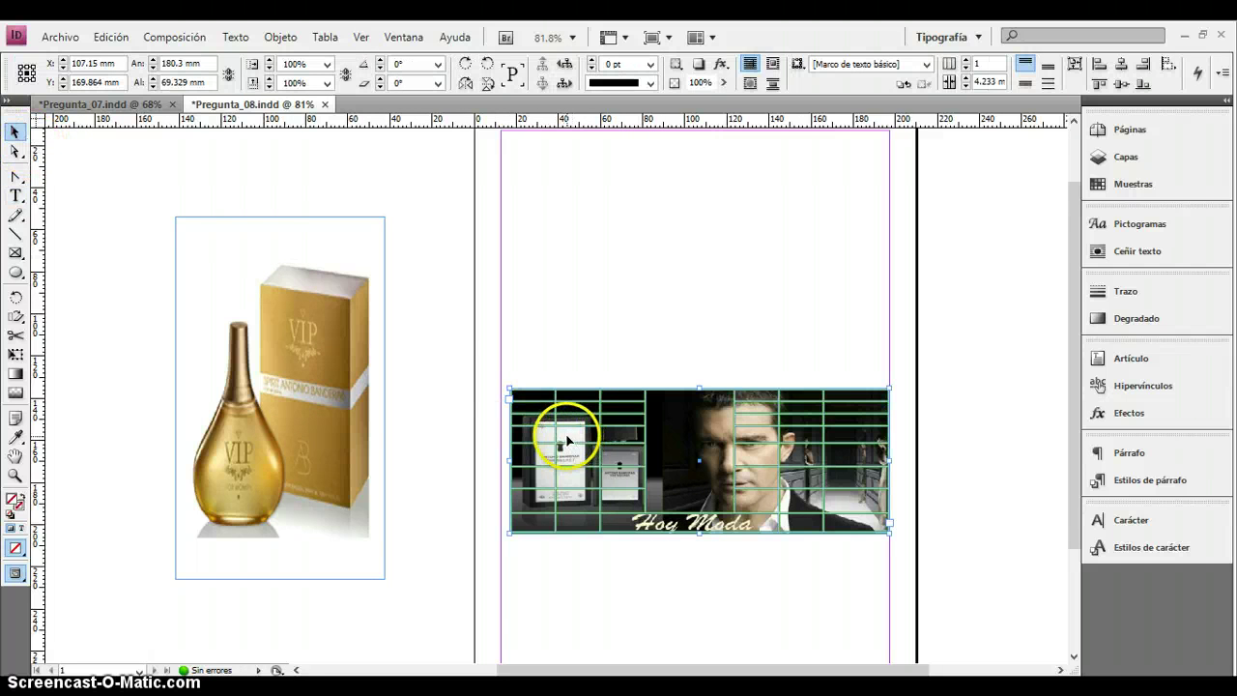
left_click_drag(565, 437, 561, 380)
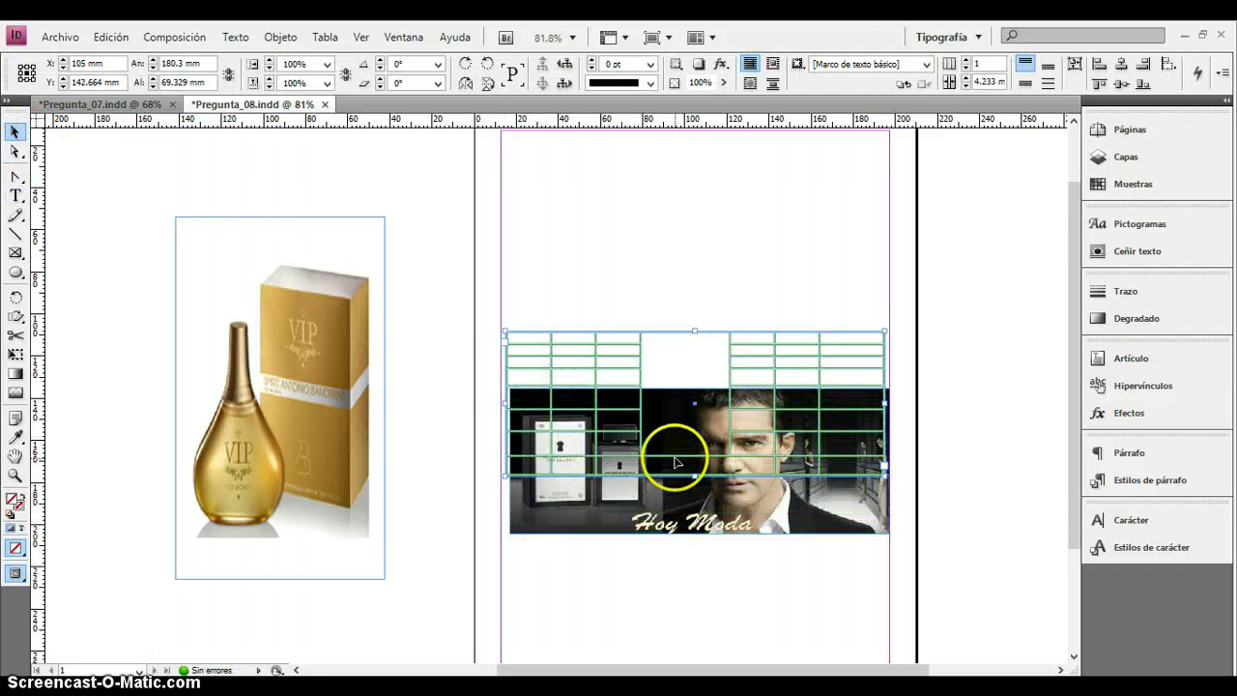
left_click_drag(657, 338, 685, 397)
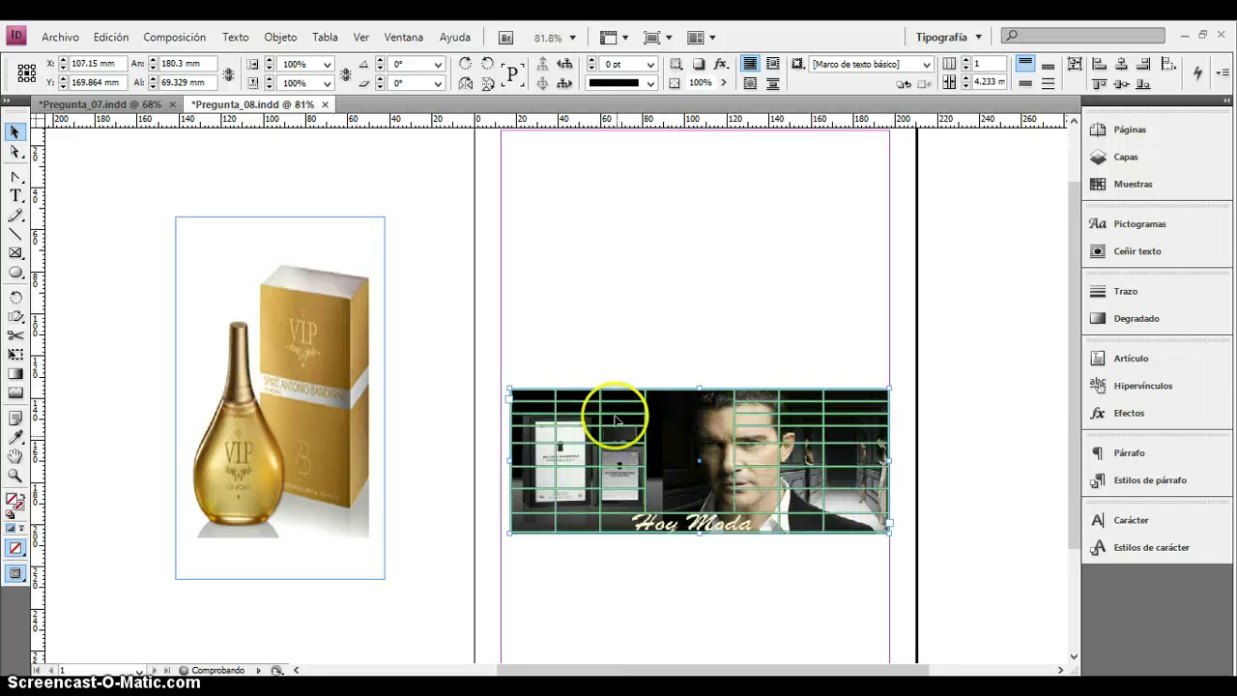
Reduce the VIP perfume image's frame to about 34.1 × 73.6 mm, fit the content to it, and place it over the large merged cell.
left_click(340, 279)
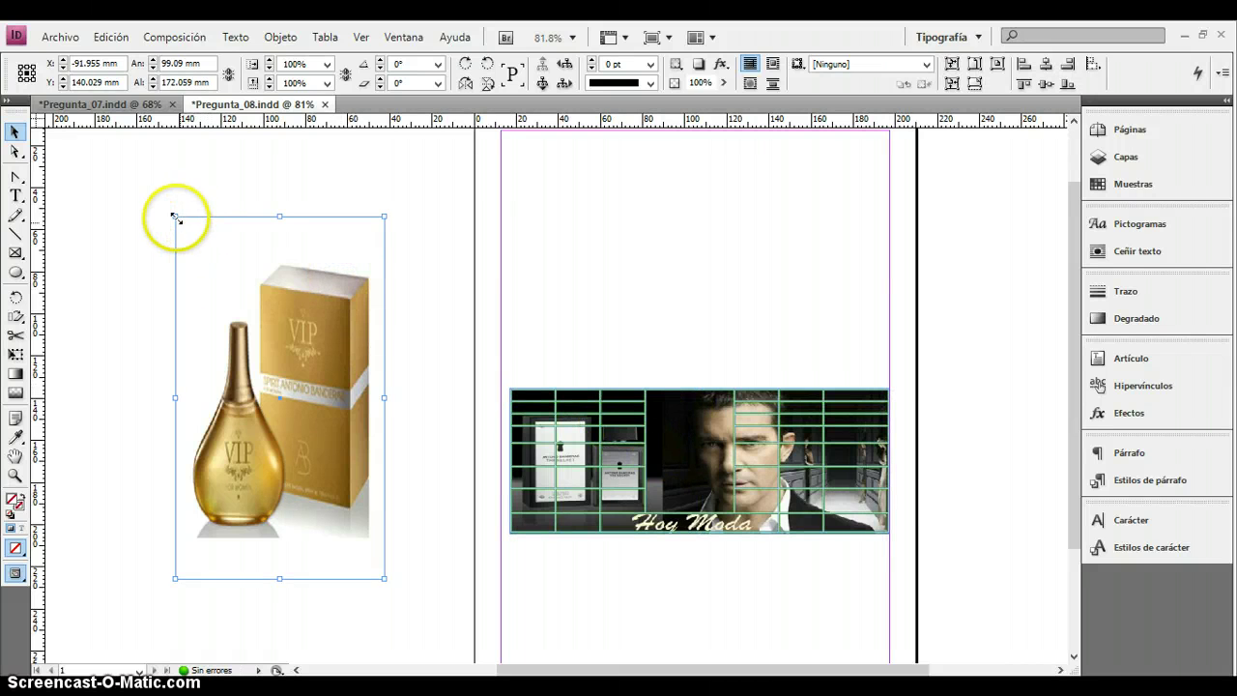
left_click_drag(175, 217, 311, 423)
right_click(357, 500)
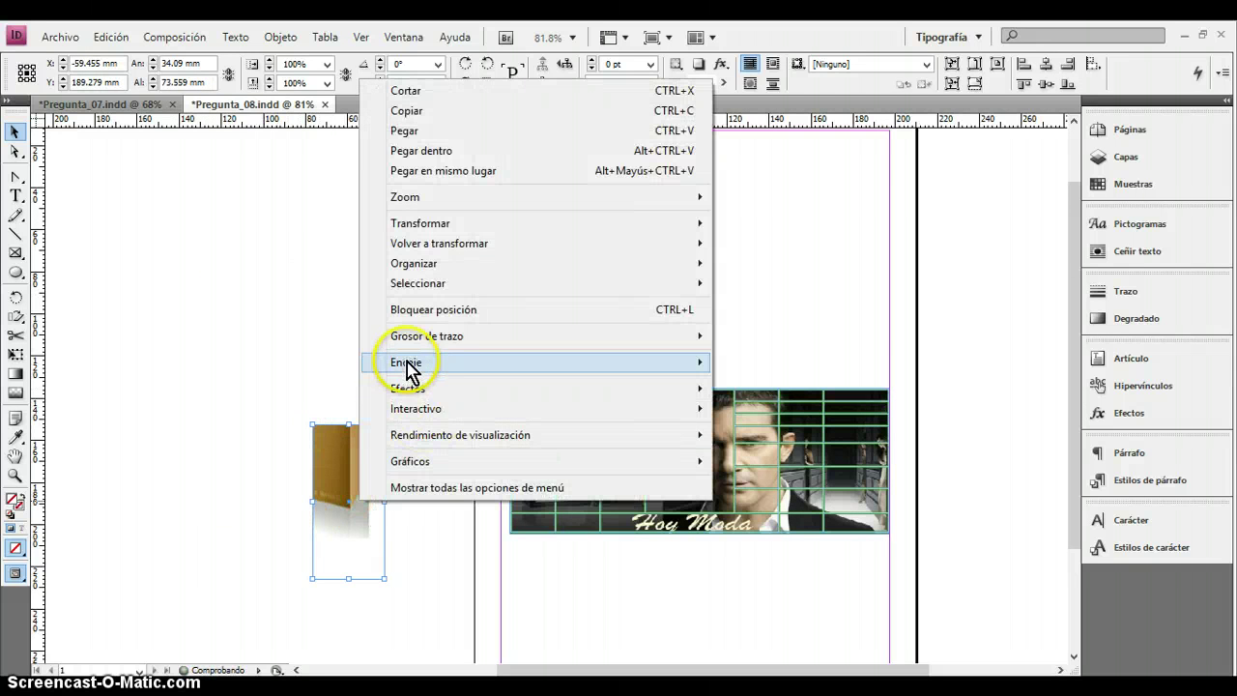
mouse_move(406, 363)
left_click(749, 363)
left_click_drag(353, 488, 684, 433)
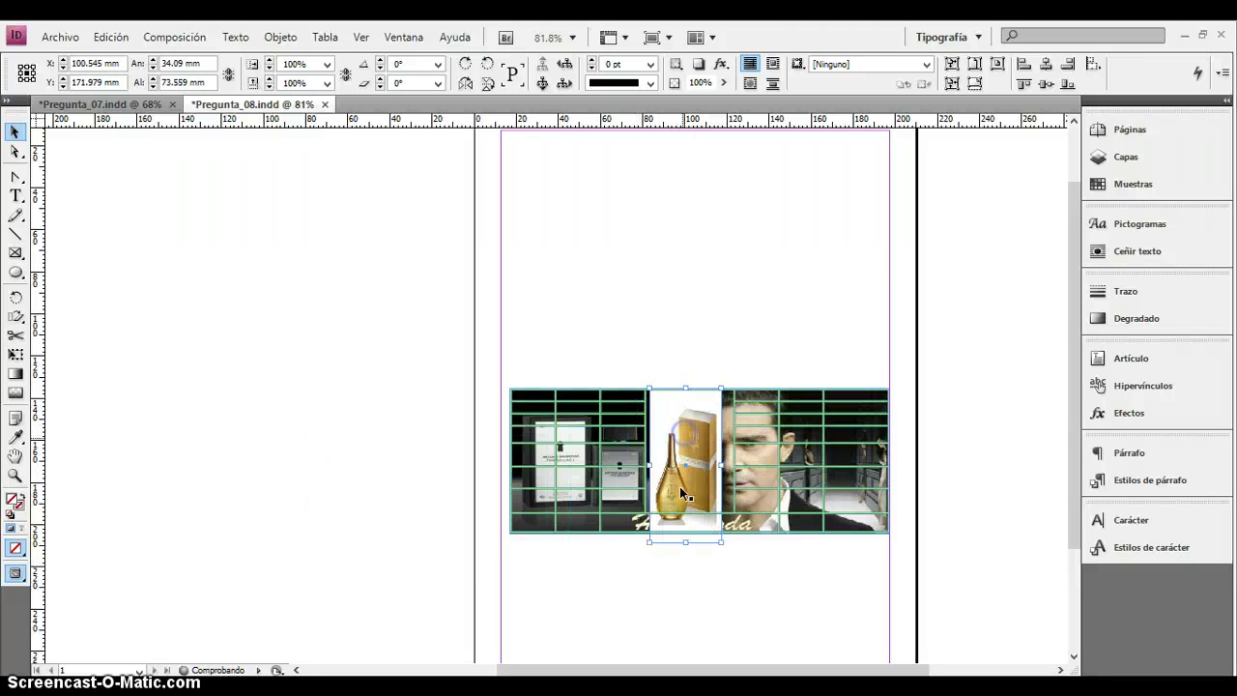
Shrink the perfume image's frame to about 28.1 × 58 mm inside the merged cell and fit the content to the frame.
left_click_drag(647, 543, 661, 510)
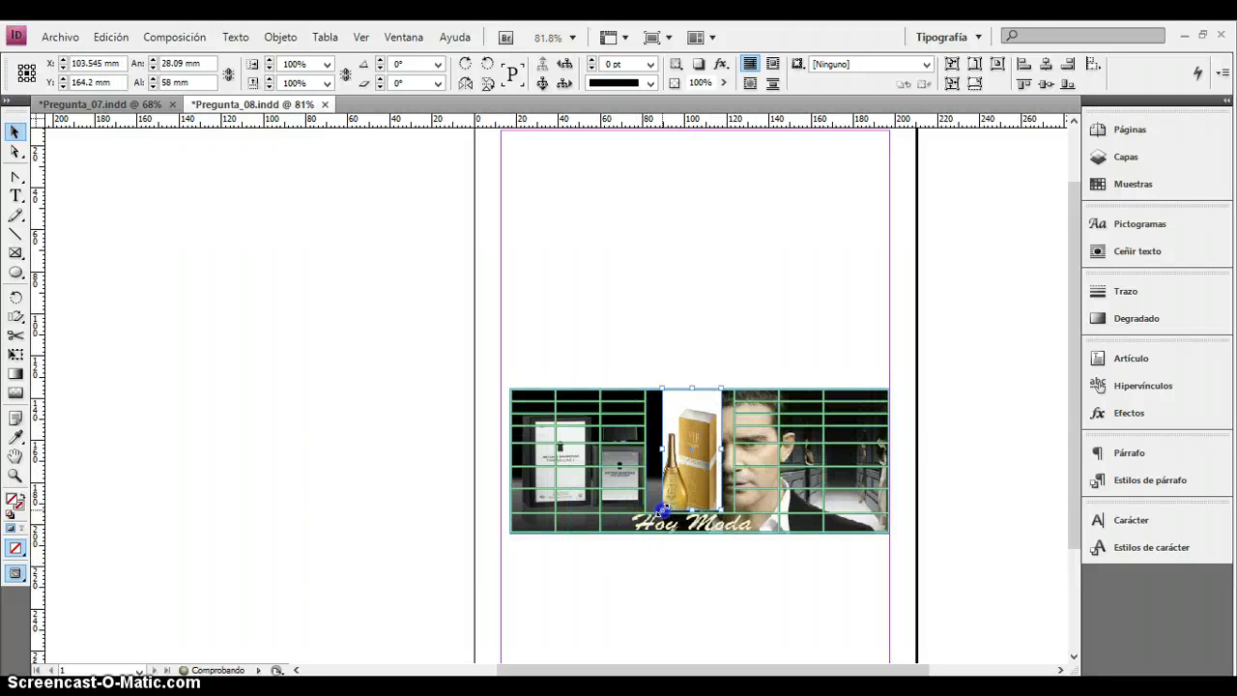
right_click(693, 464)
mouse_move(734, 306)
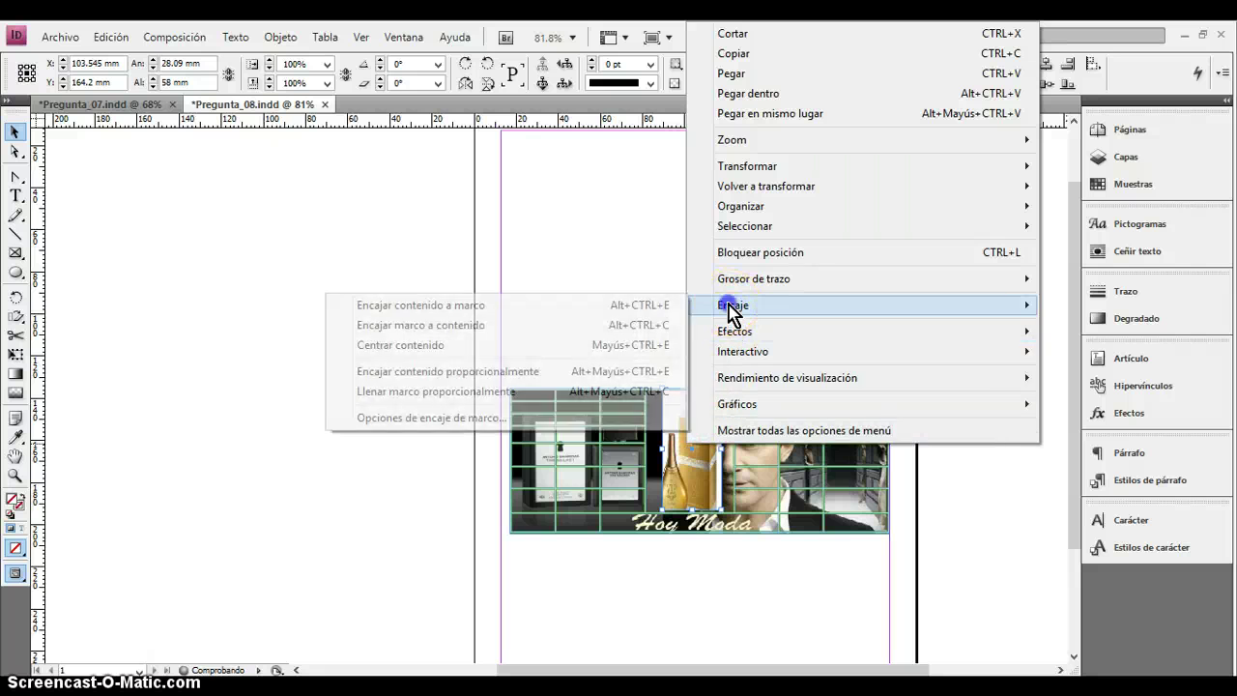
left_click(640, 304)
Try shifting the table's frame slightly left over the banner, and restore it to X 107.15 mm.
mouse_move(688, 452)
left_mouse_down()
mouse_move(744, 445)
mouse_move(676, 432)
left_mouse_up()
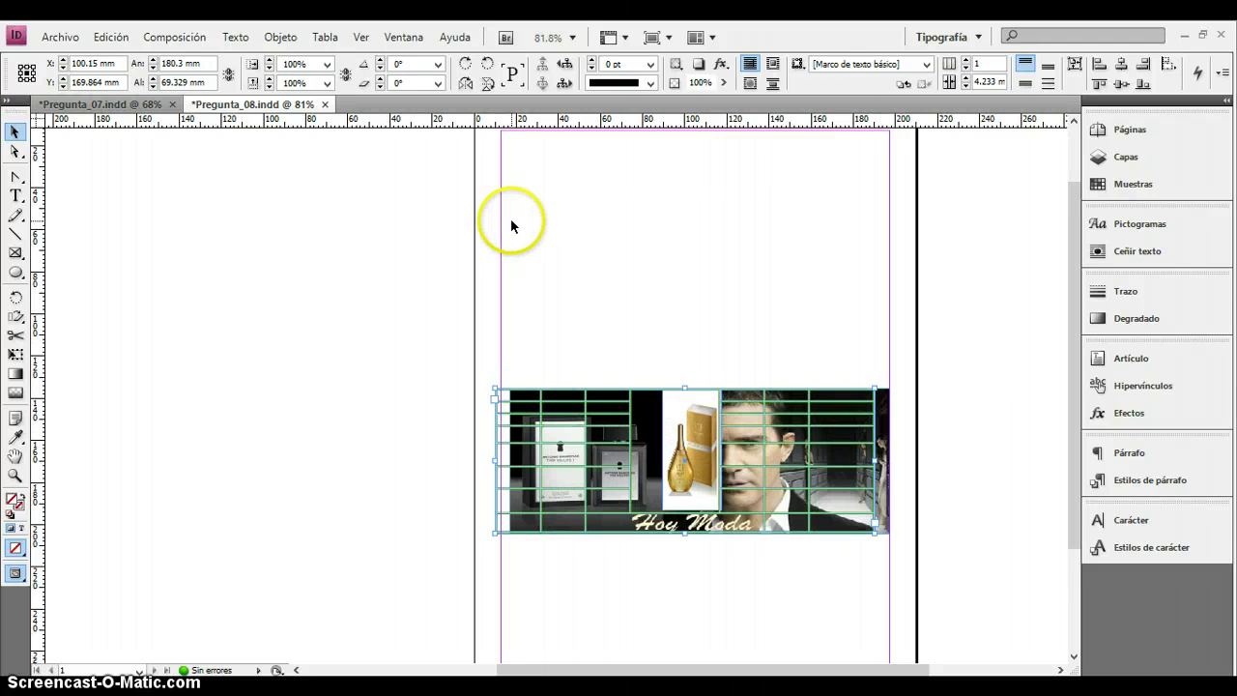
key("shift+Right")
key("shift+Right")
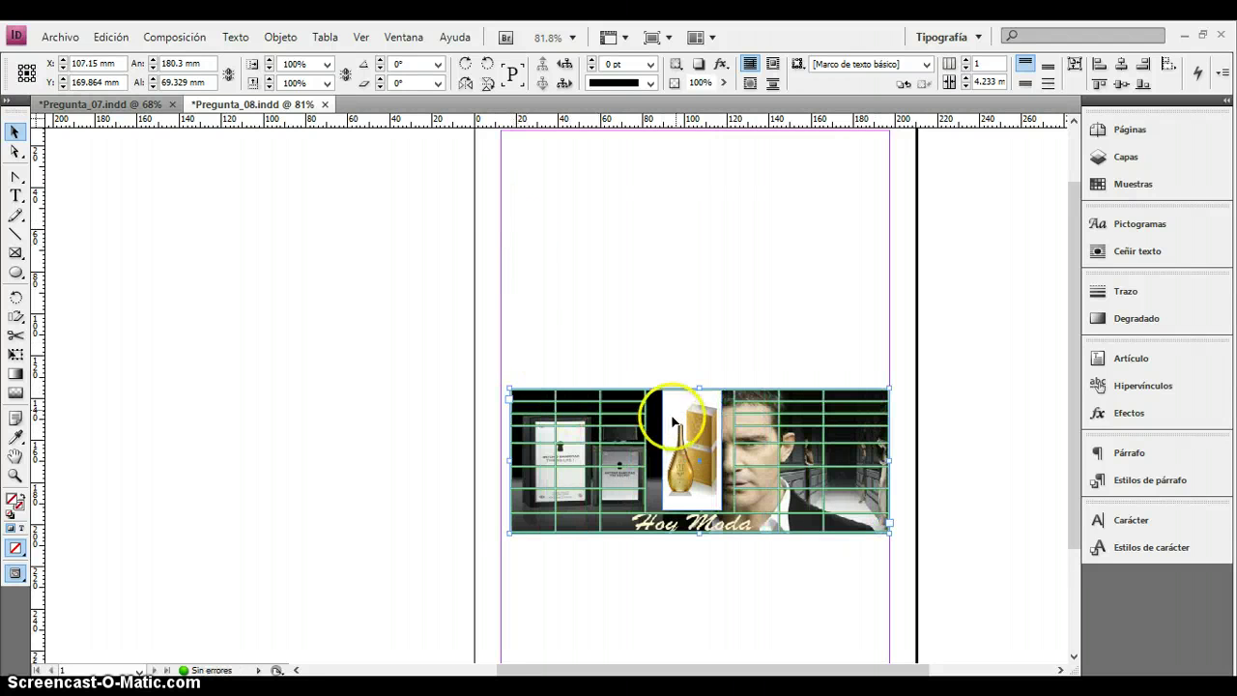
left_click(674, 410)
left_click_drag(674, 409, 669, 409)
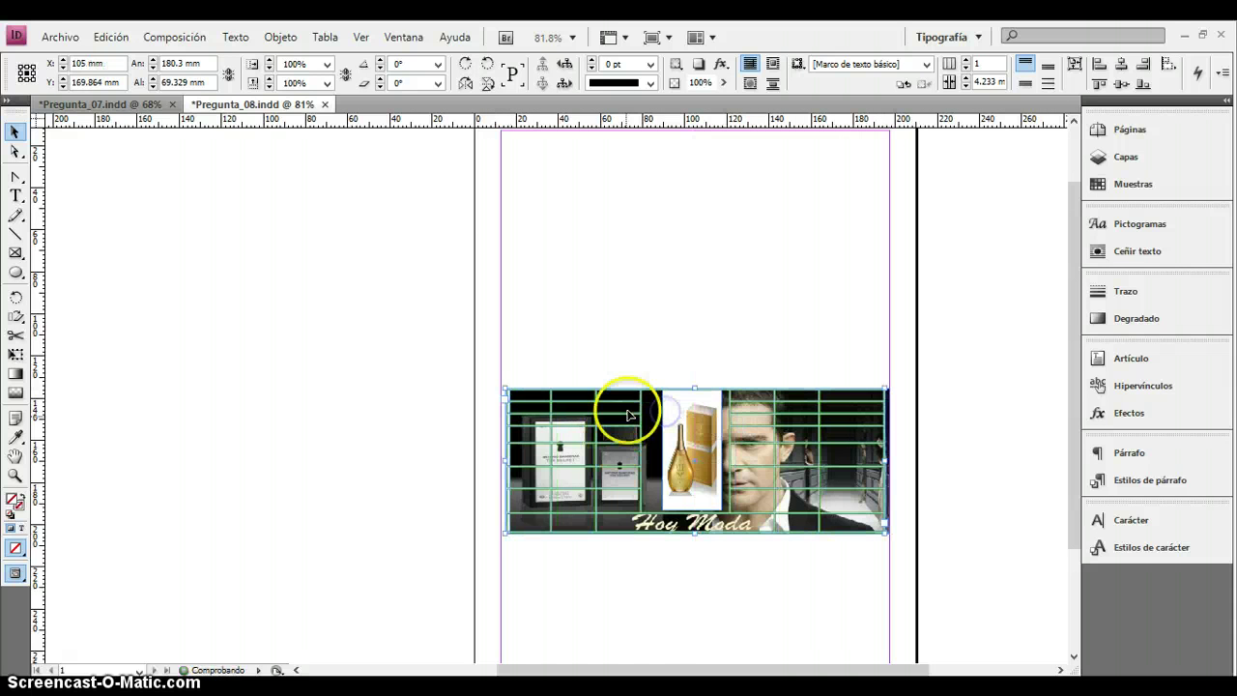
left_click(674, 311)
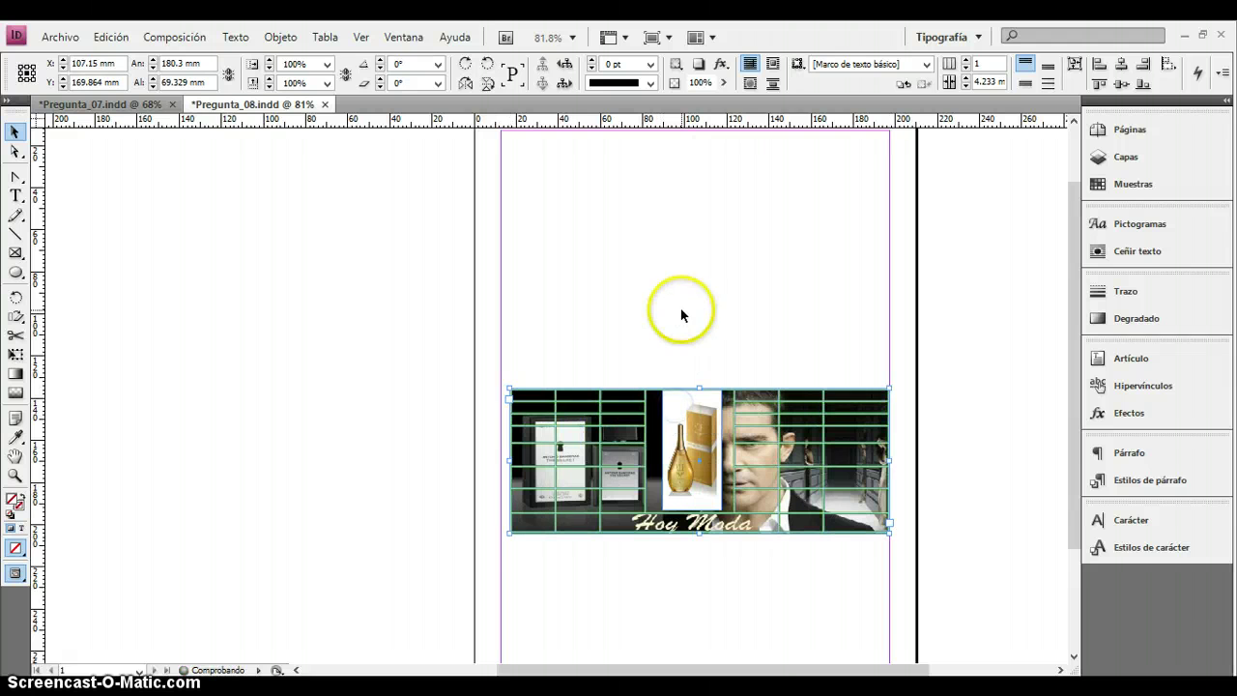